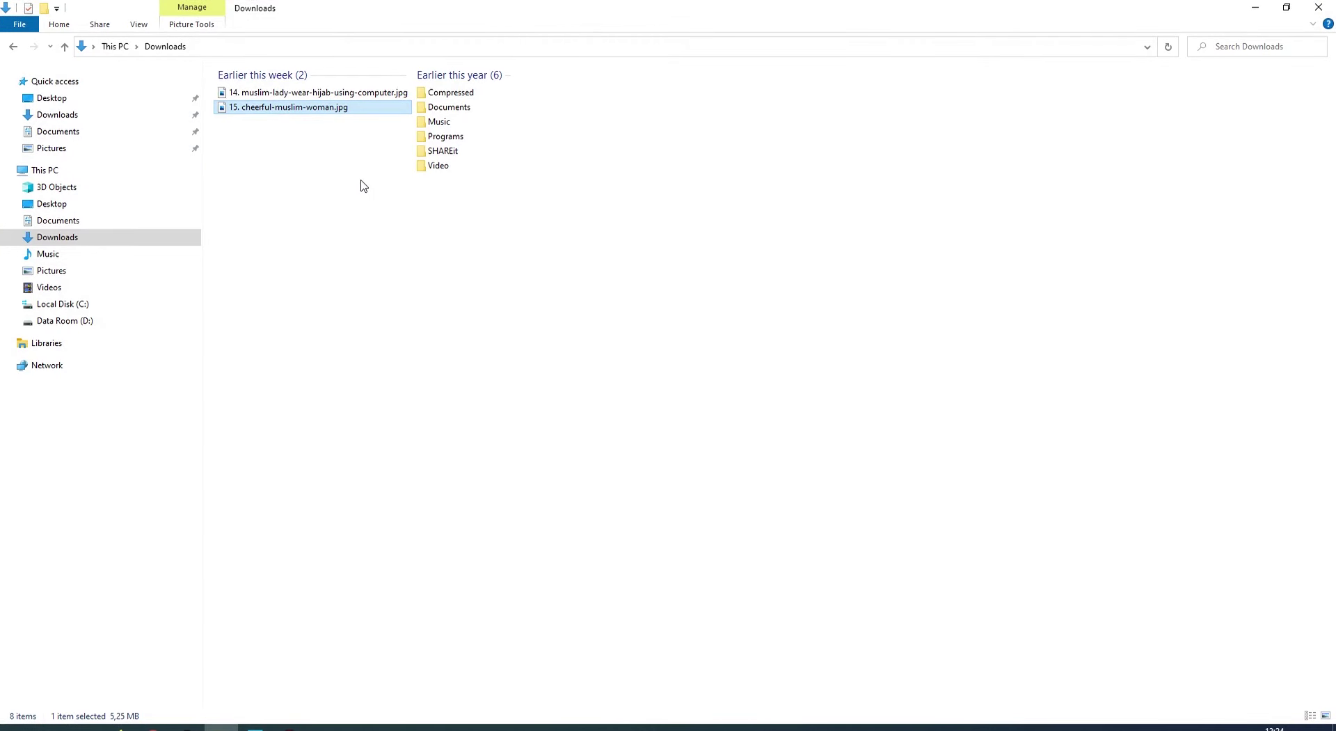
- Drag 14. muslim-lady-wear-hijab-using-computer.jpg from File Explorer into the Photoshop window
click(306, 96)
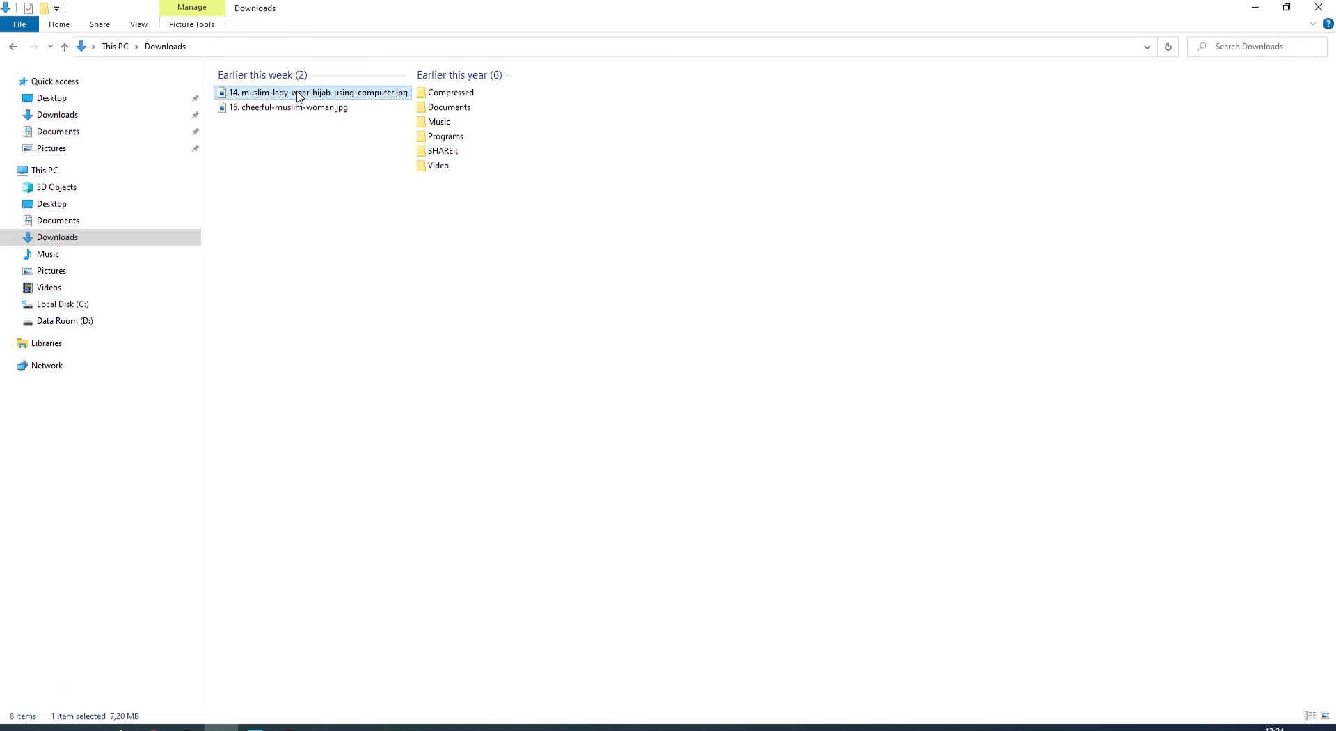
mouse_move(299, 96)
mouse_down()
mouse_move(438, 437)
mouse_move(454, 403)
mouse_up()
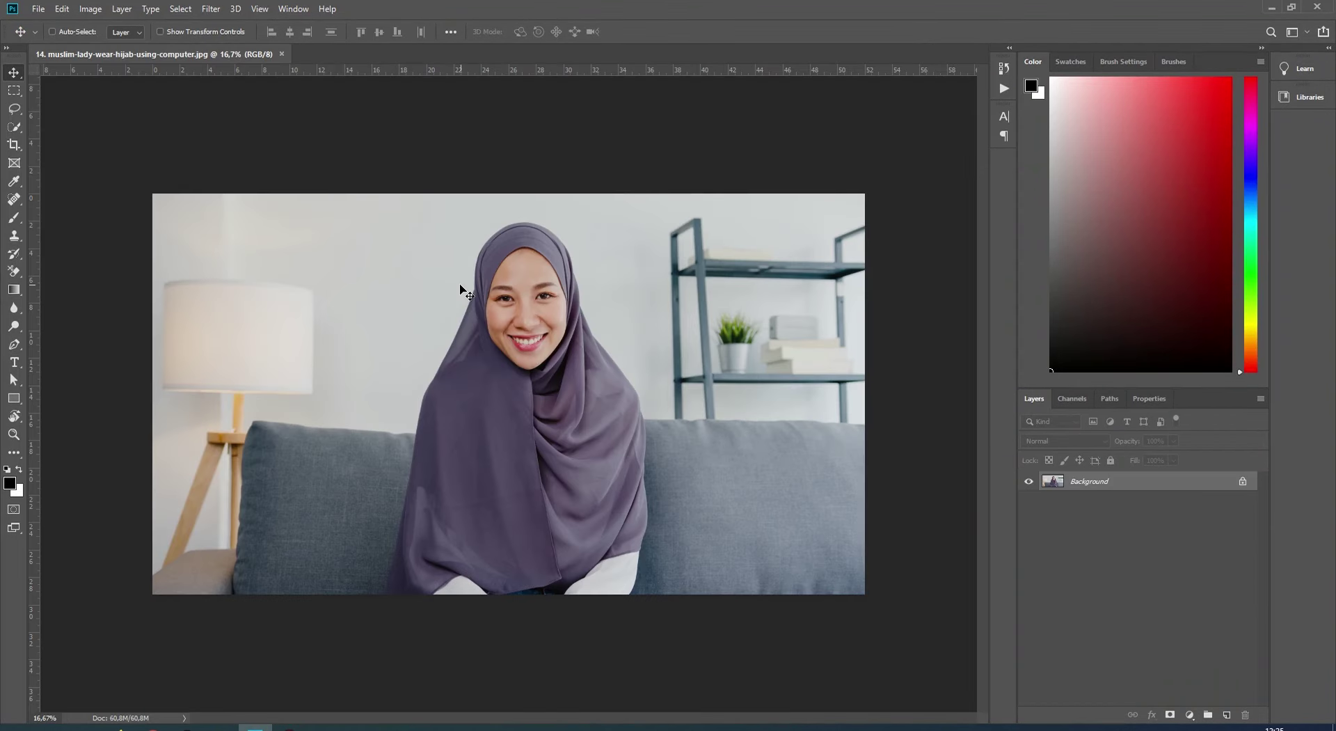
- Crop the photo to a 3:4 frame around the woman's head and shoulders, then fit it to the window
click(11, 147)
drag(507, 589, 511, 555)
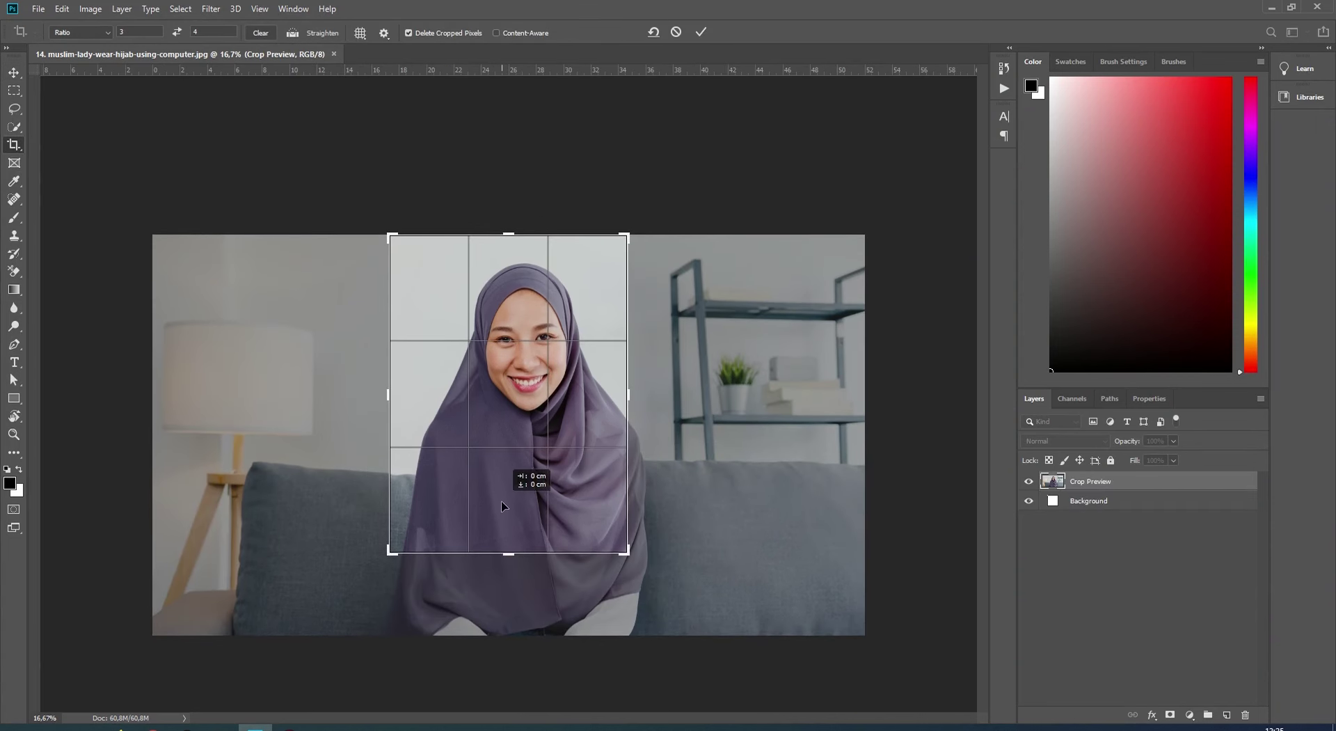
drag(501, 500, 485, 505)
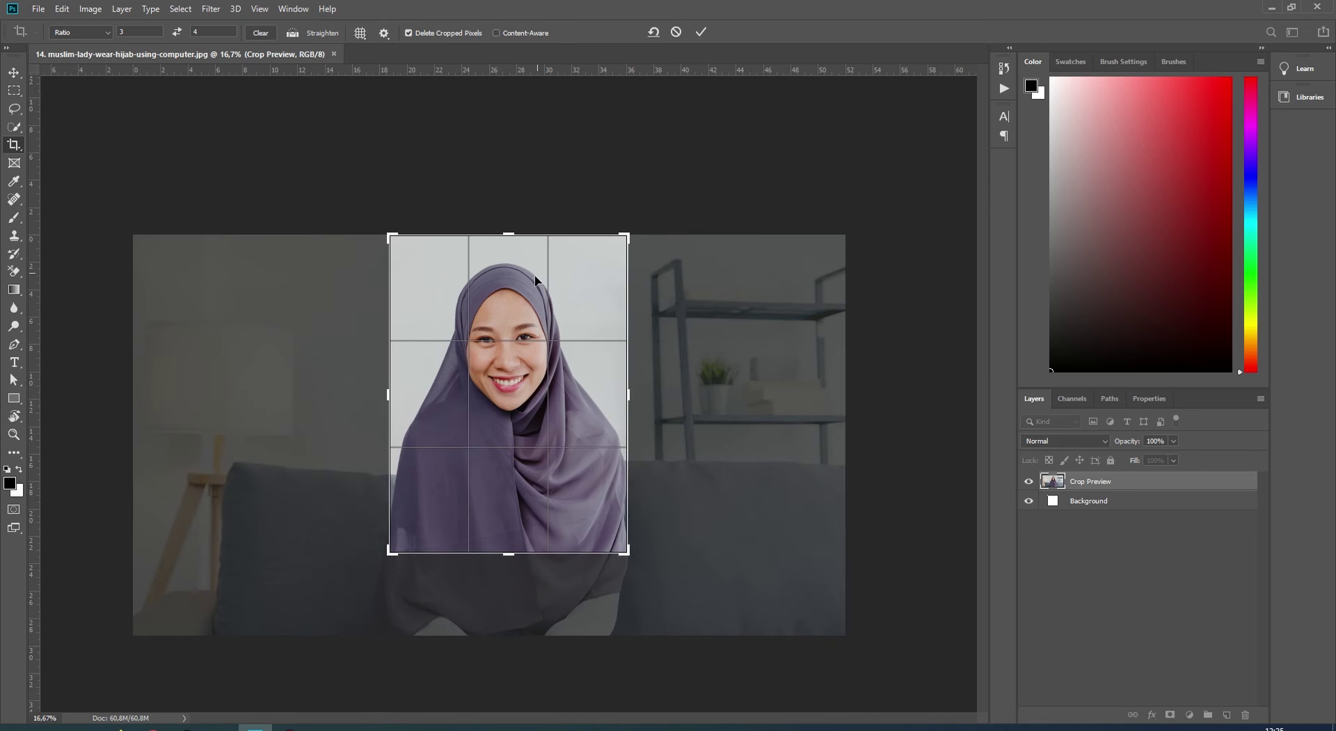
click(698, 33)
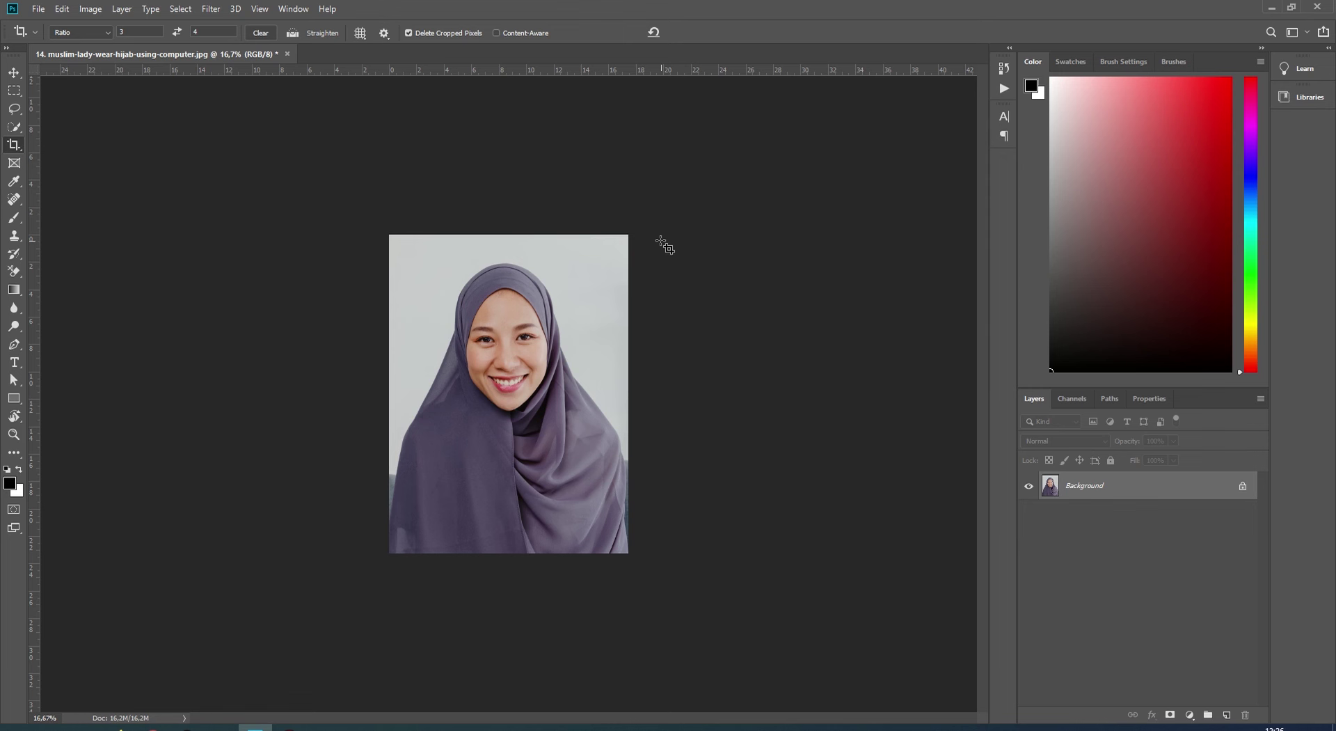
key(ctrl+0)
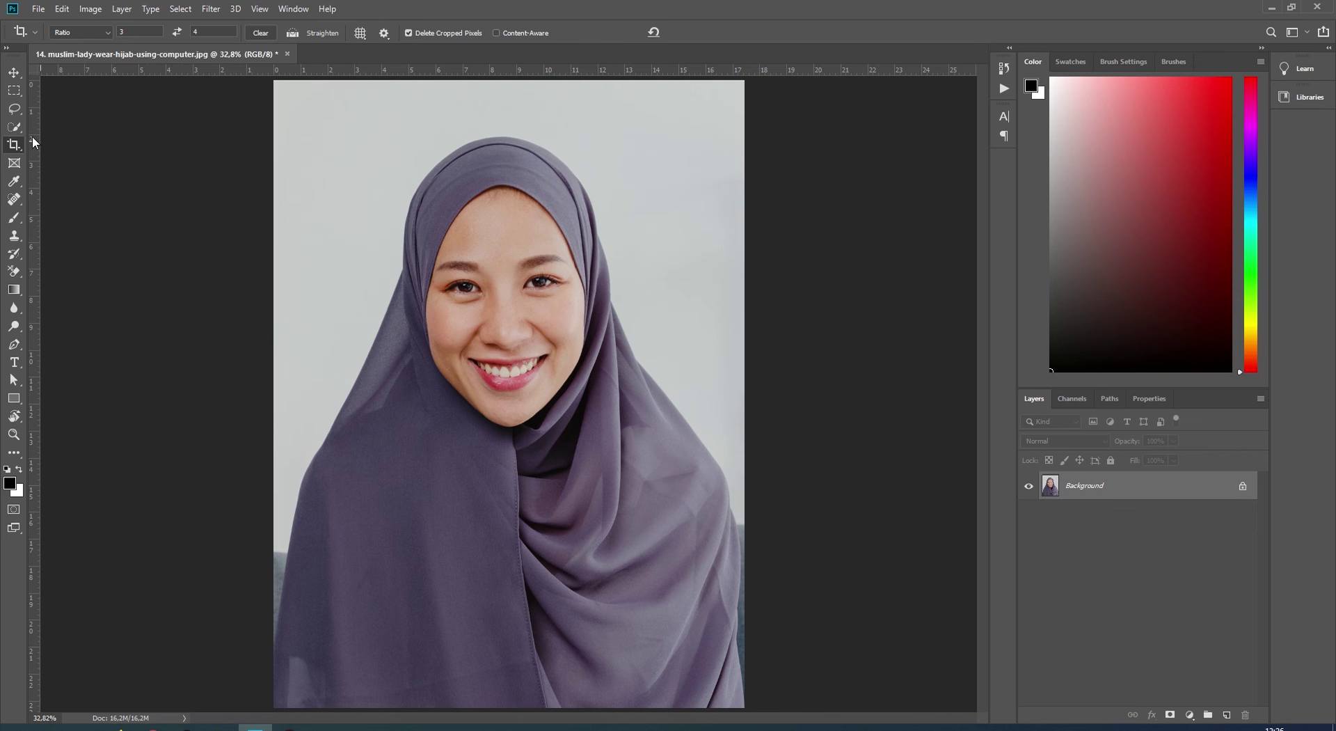
- Select the whole background around the woman with Quick Selection
click(14, 127)
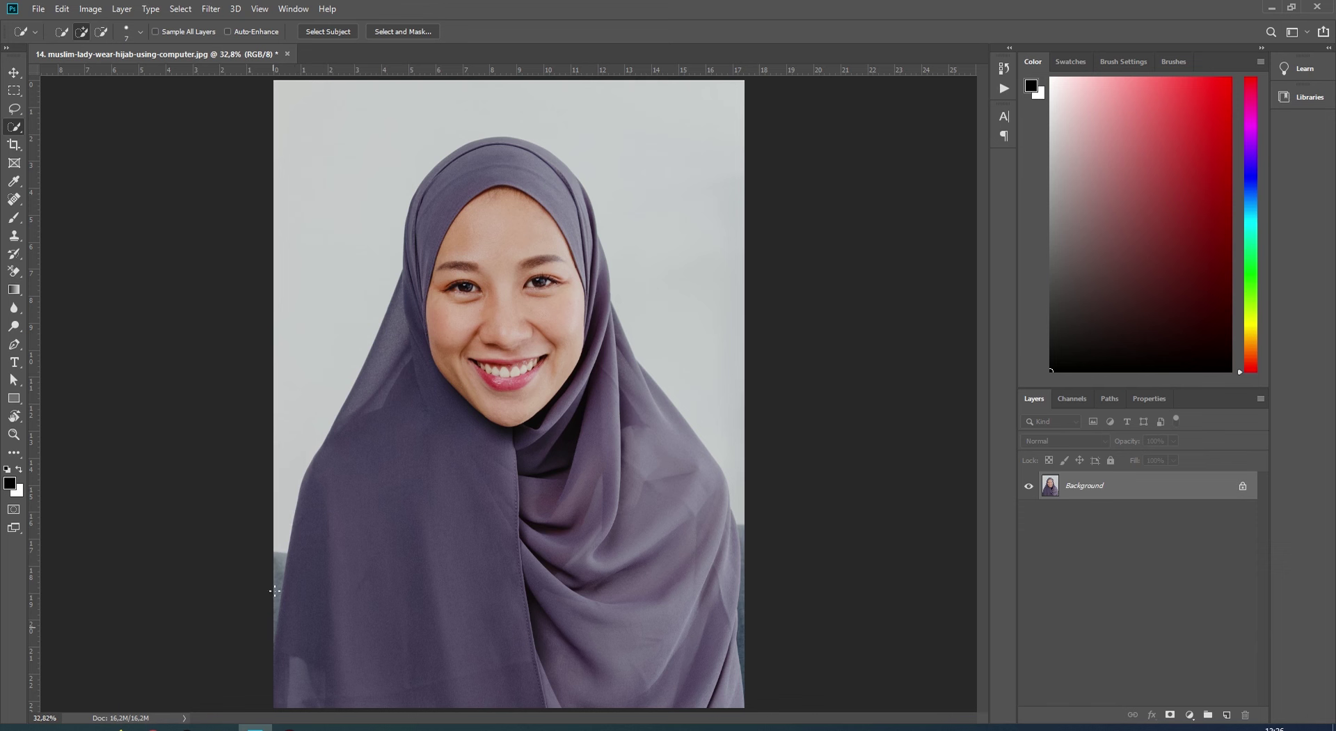
drag(286, 512, 342, 197)
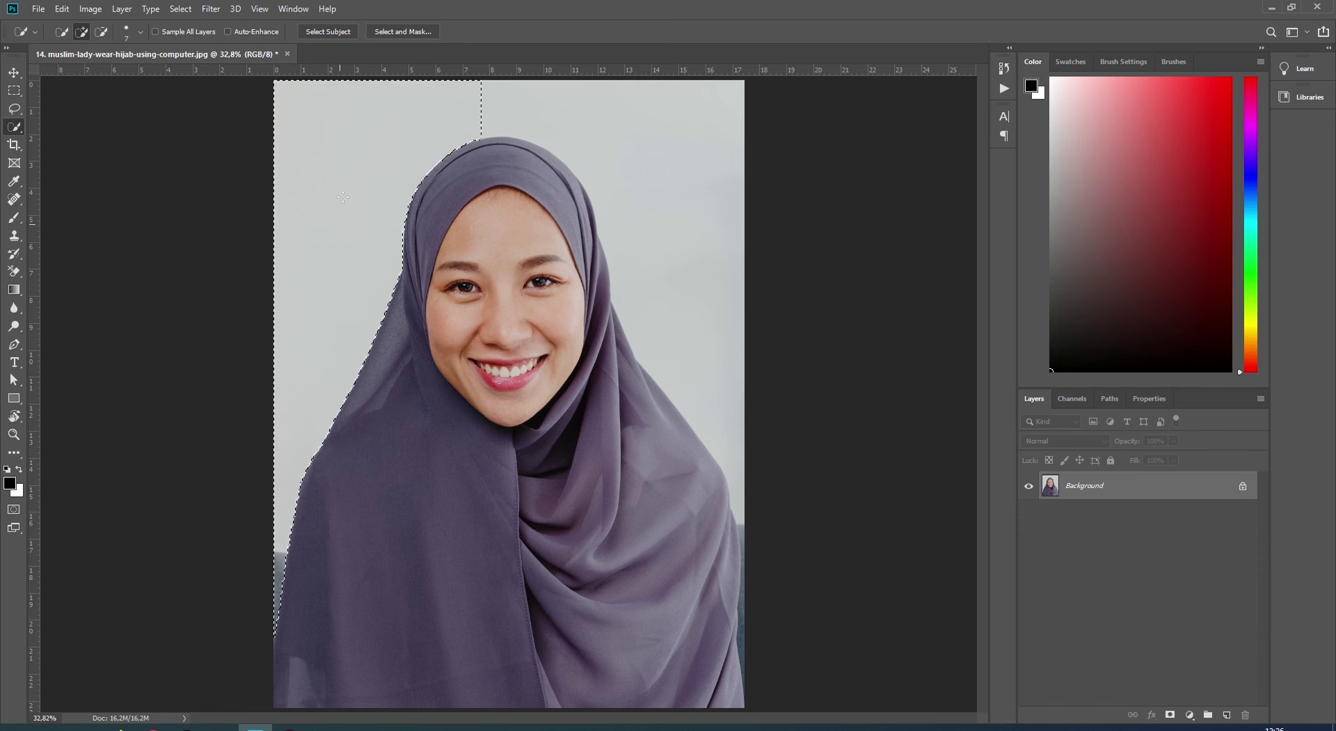
drag(412, 140, 734, 188)
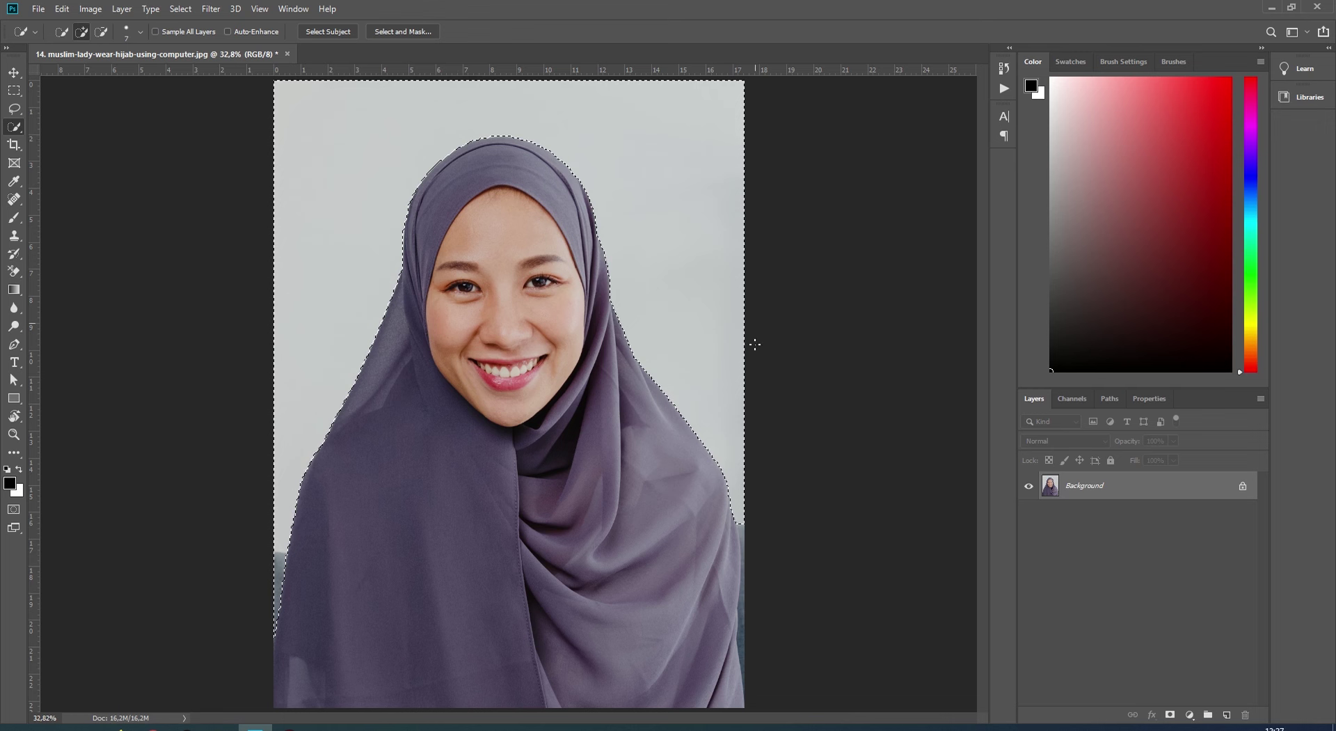
drag(744, 471, 742, 689)
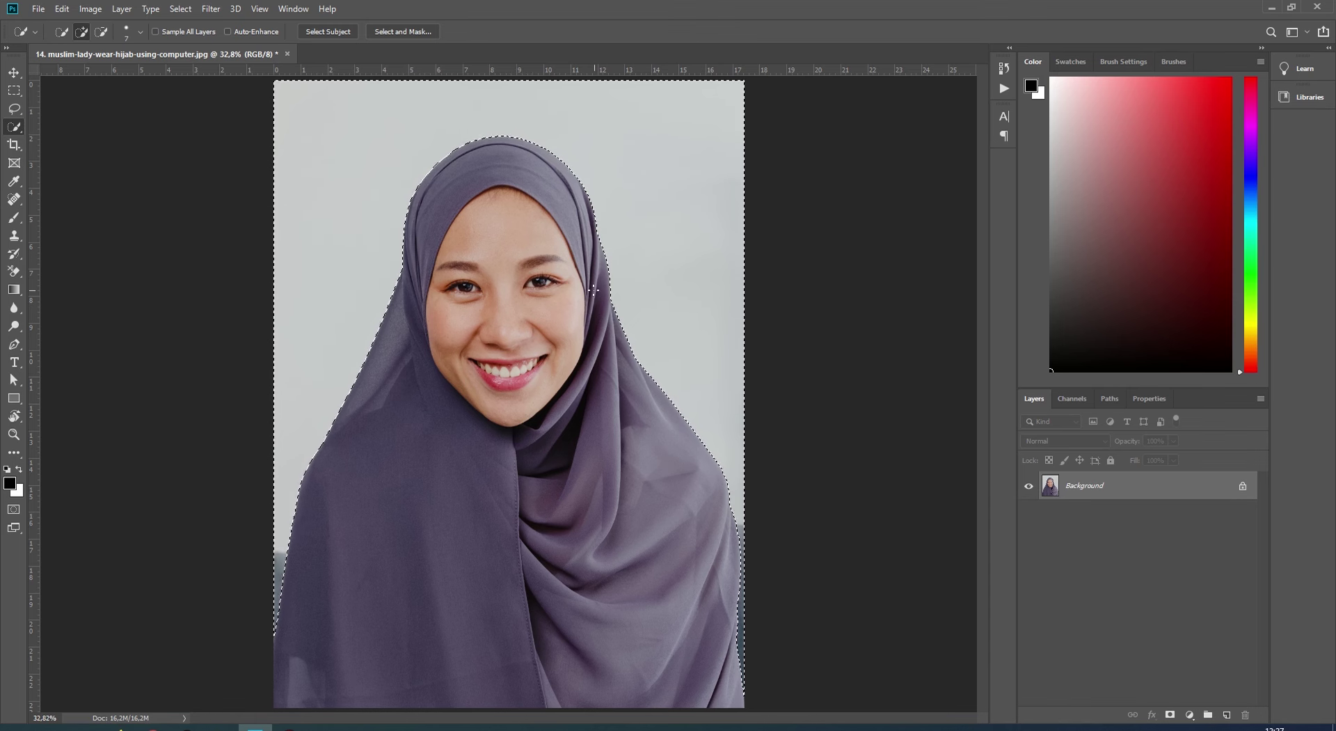
- Invert the selection, copy the woman to Layer 1 and delete the Background layer
click(180, 9)
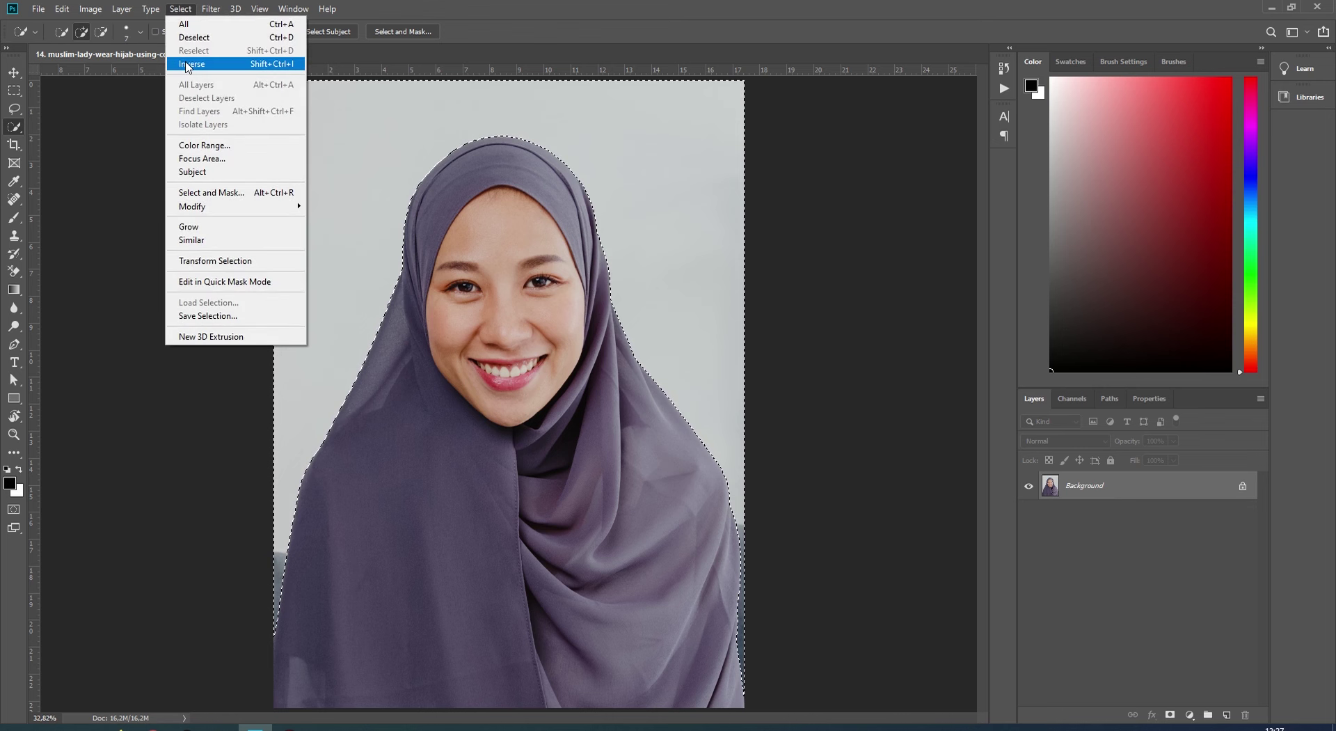
click(188, 64)
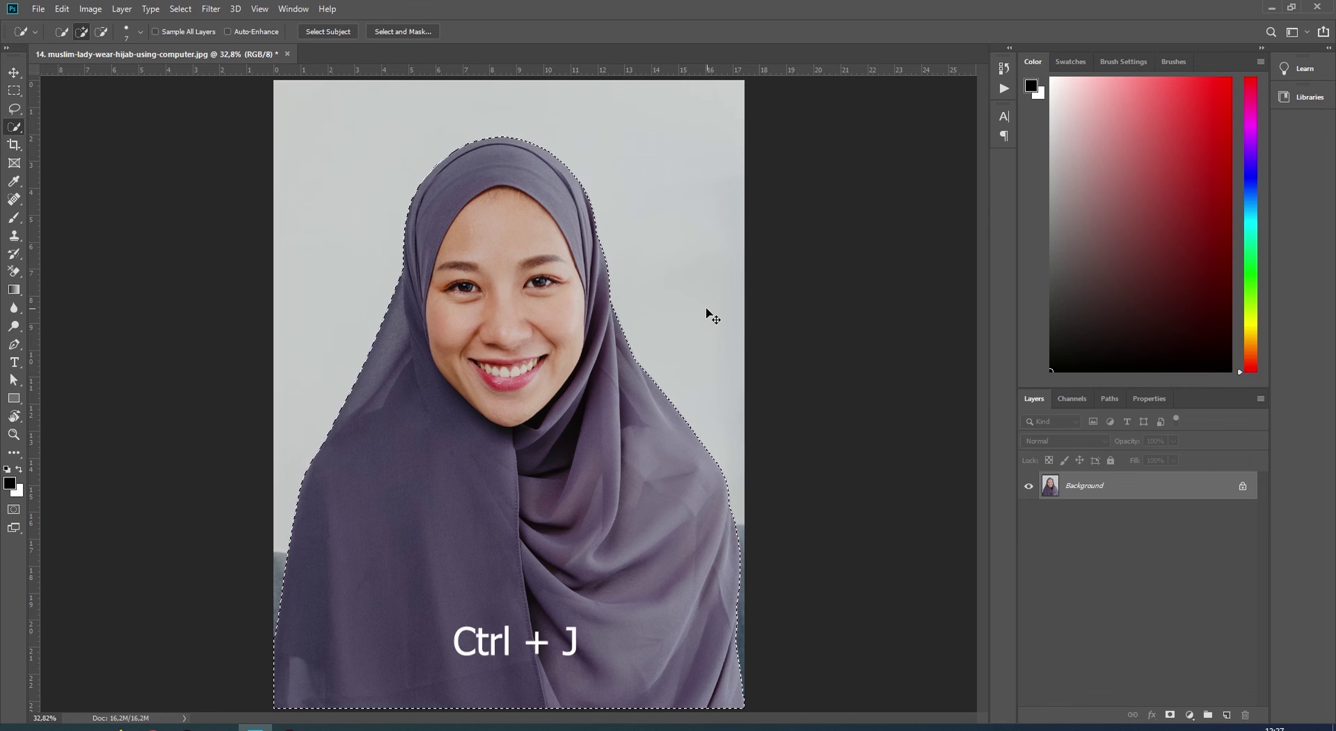
key(ctrl+j)
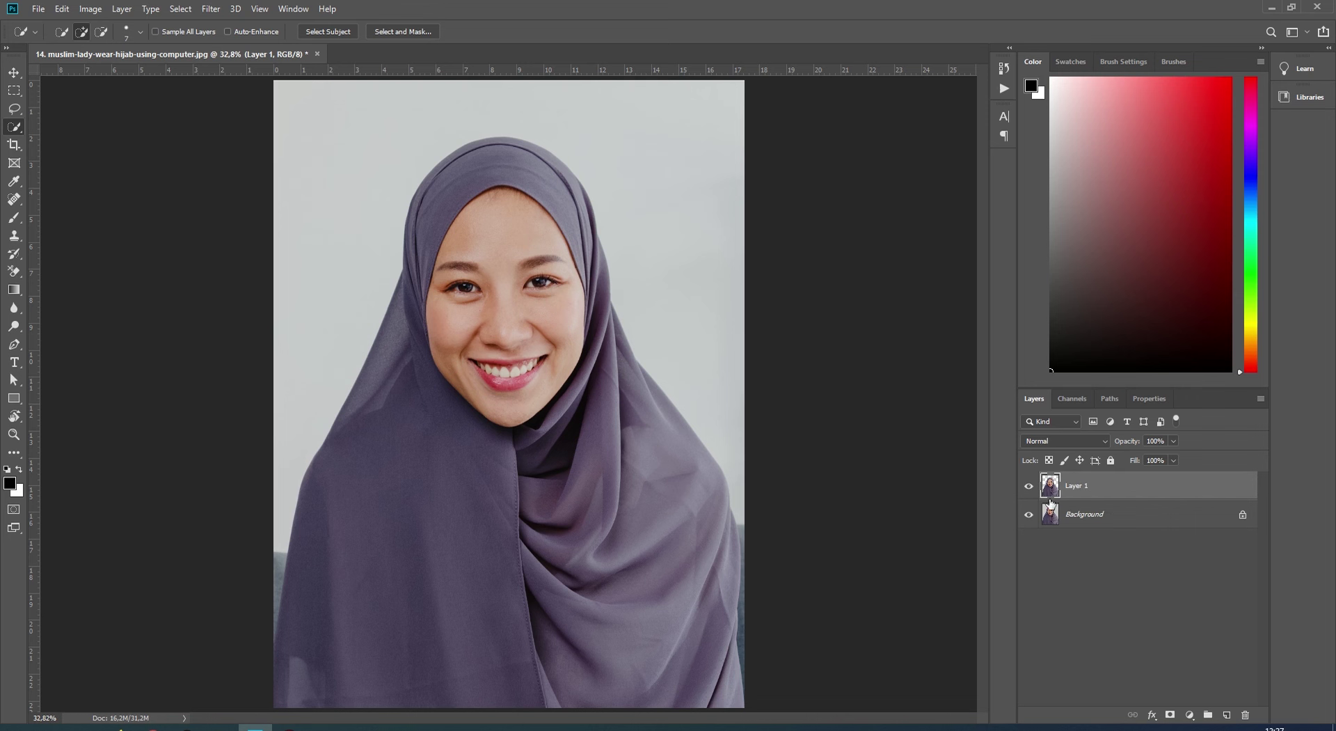
click(1070, 517)
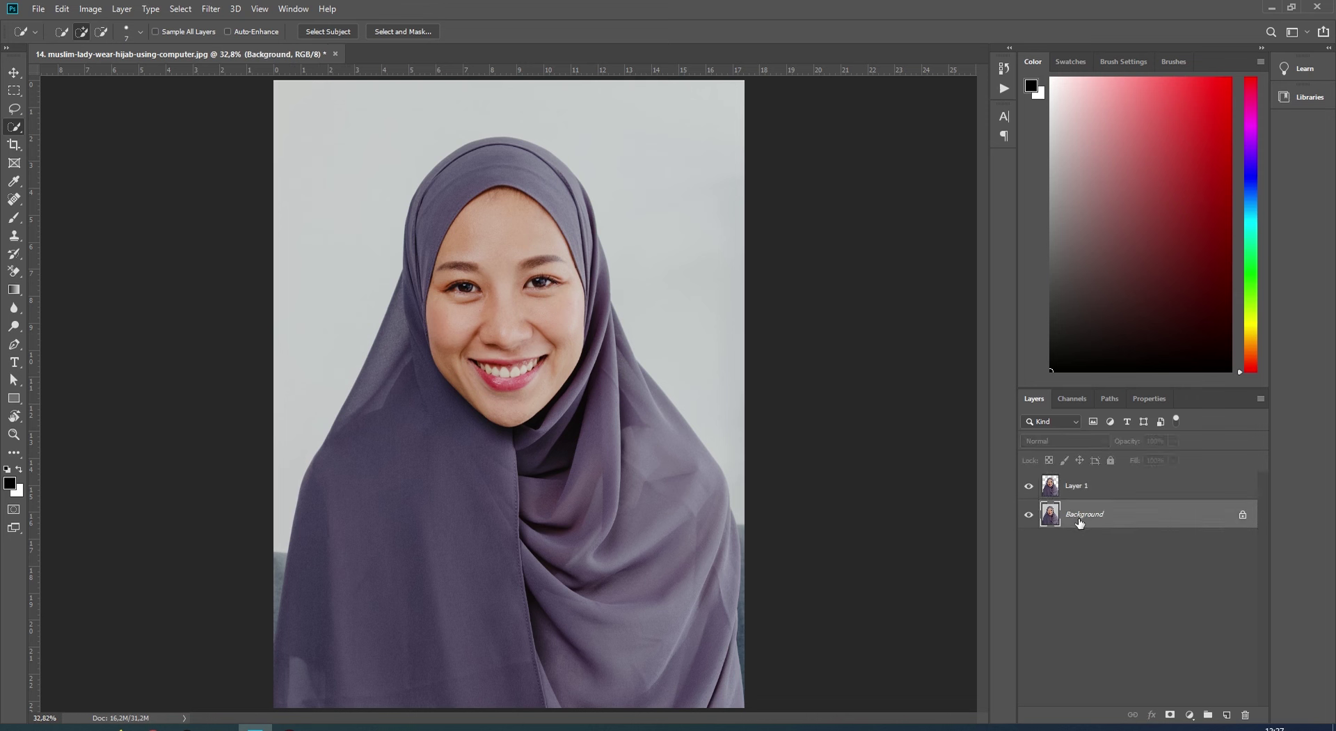
drag(1078, 525, 1245, 712)
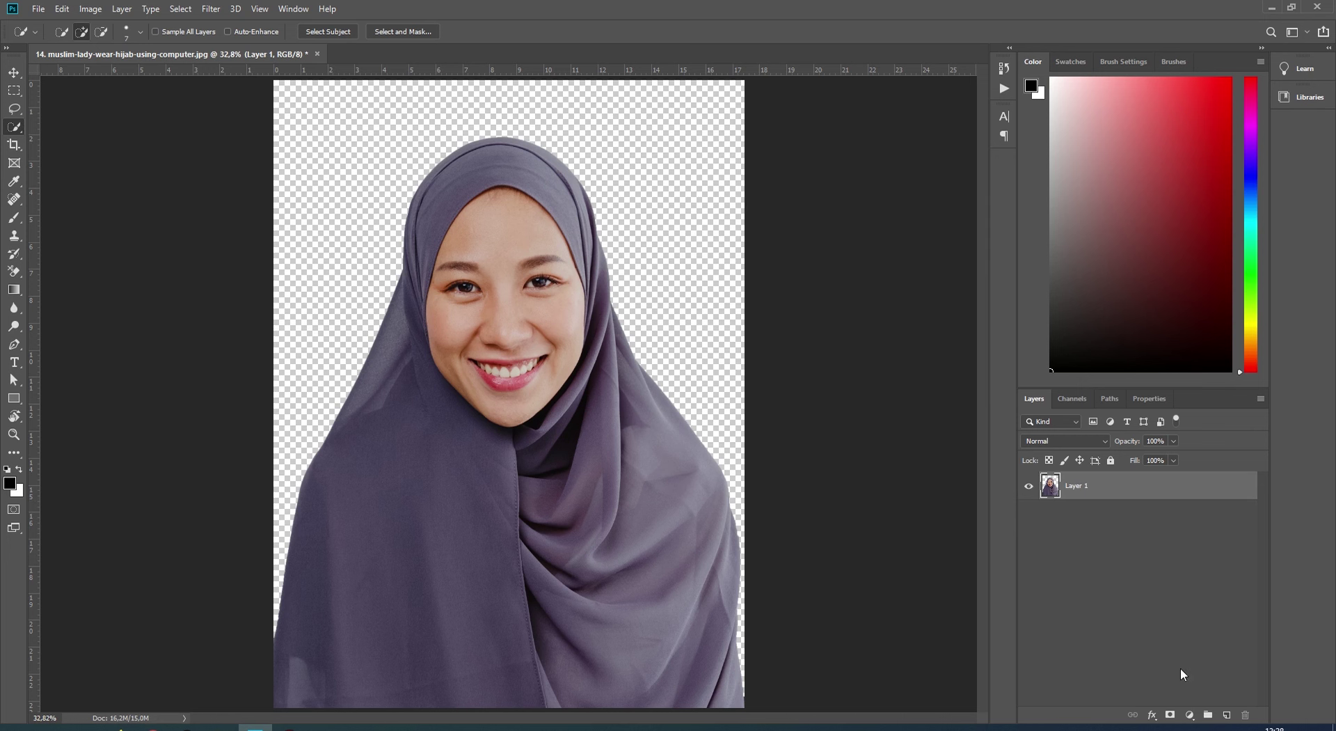
- Add a red #cb0000 Solid Color fill layer and move it below Layer 1
click(1190, 715)
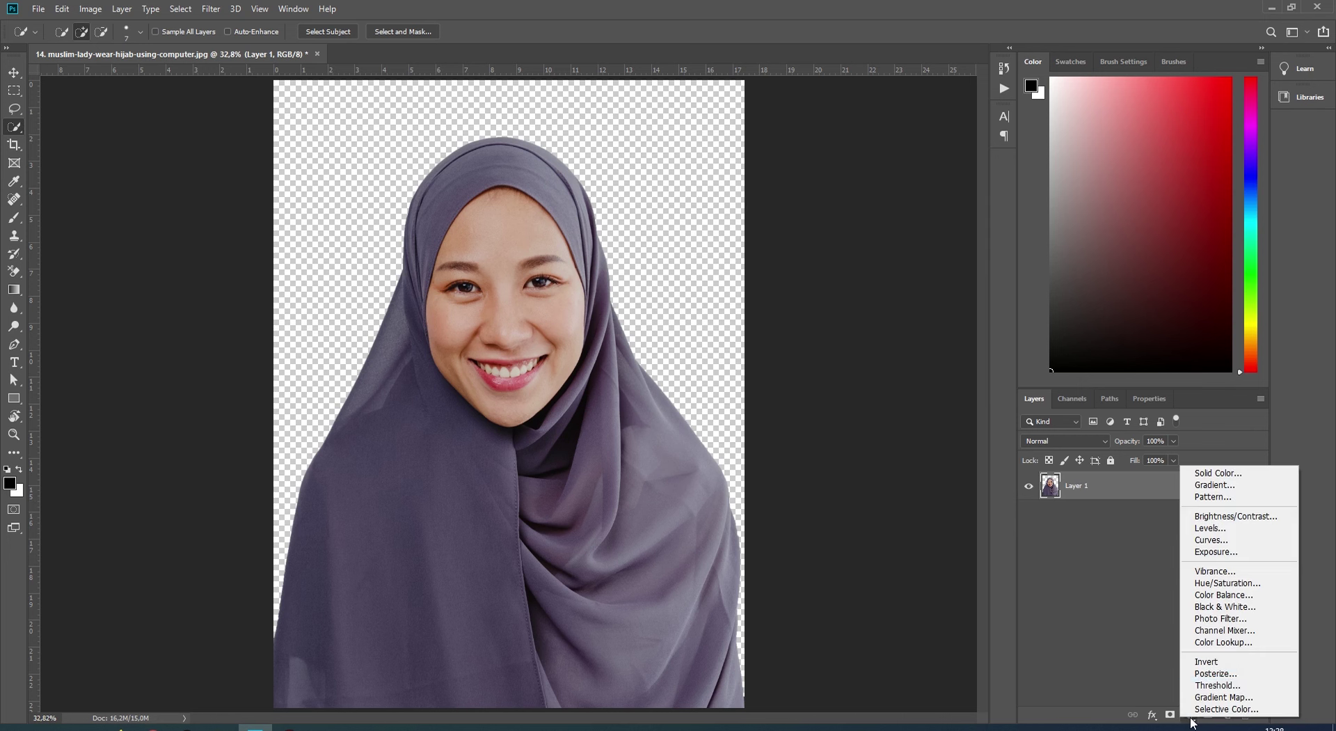
click(1211, 474)
click(967, 183)
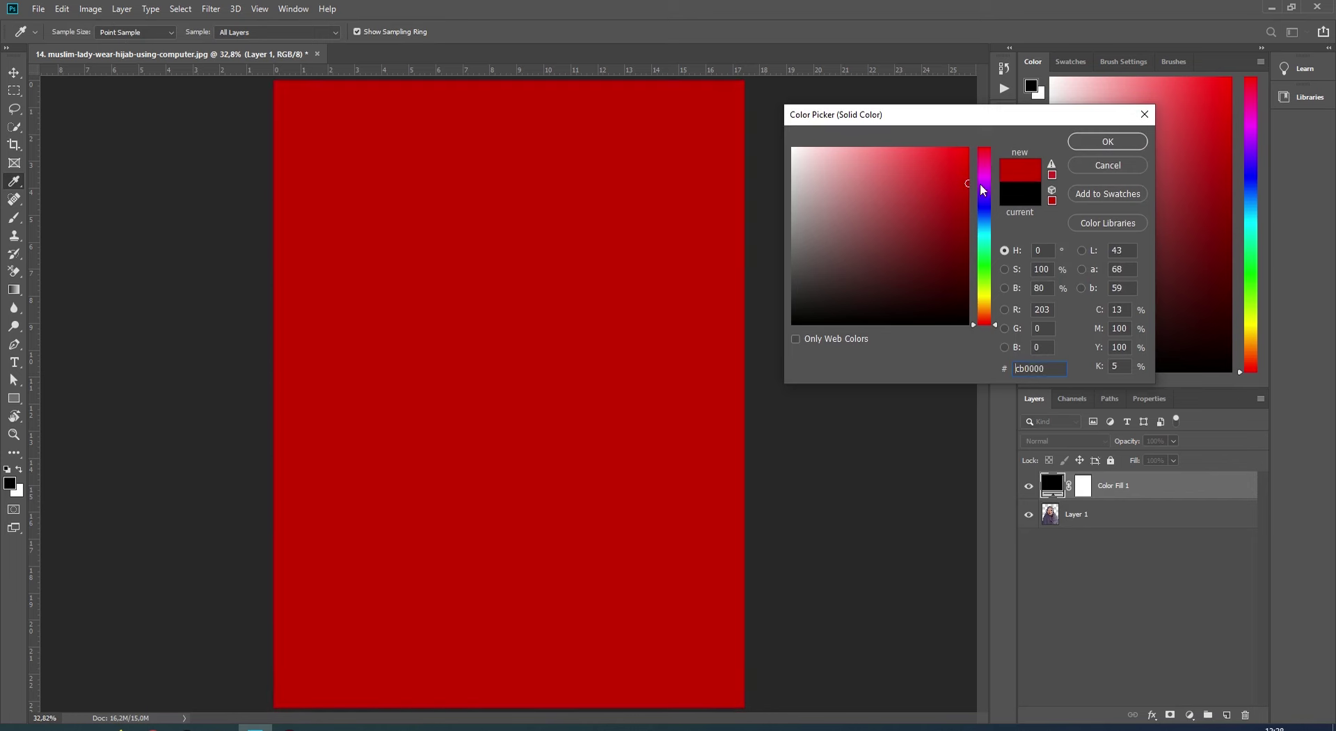
click(1108, 142)
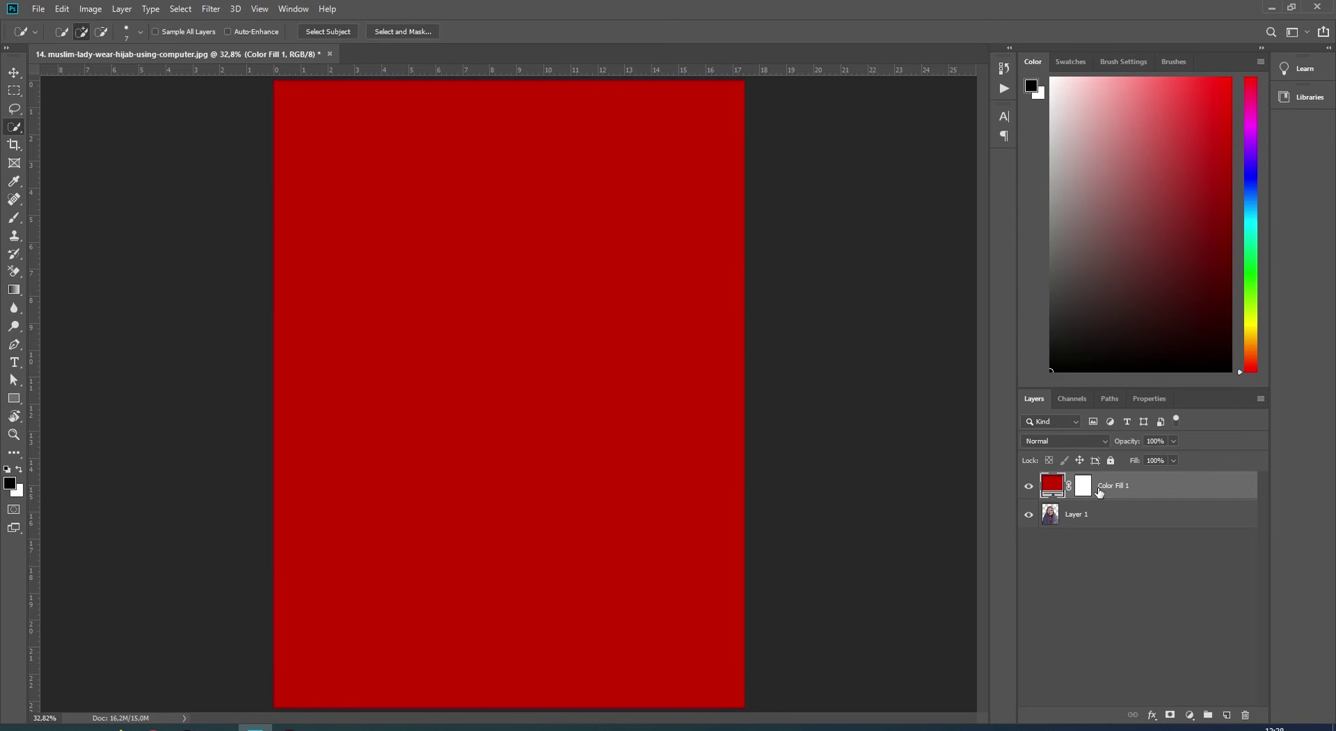
drag(1099, 492, 1098, 528)
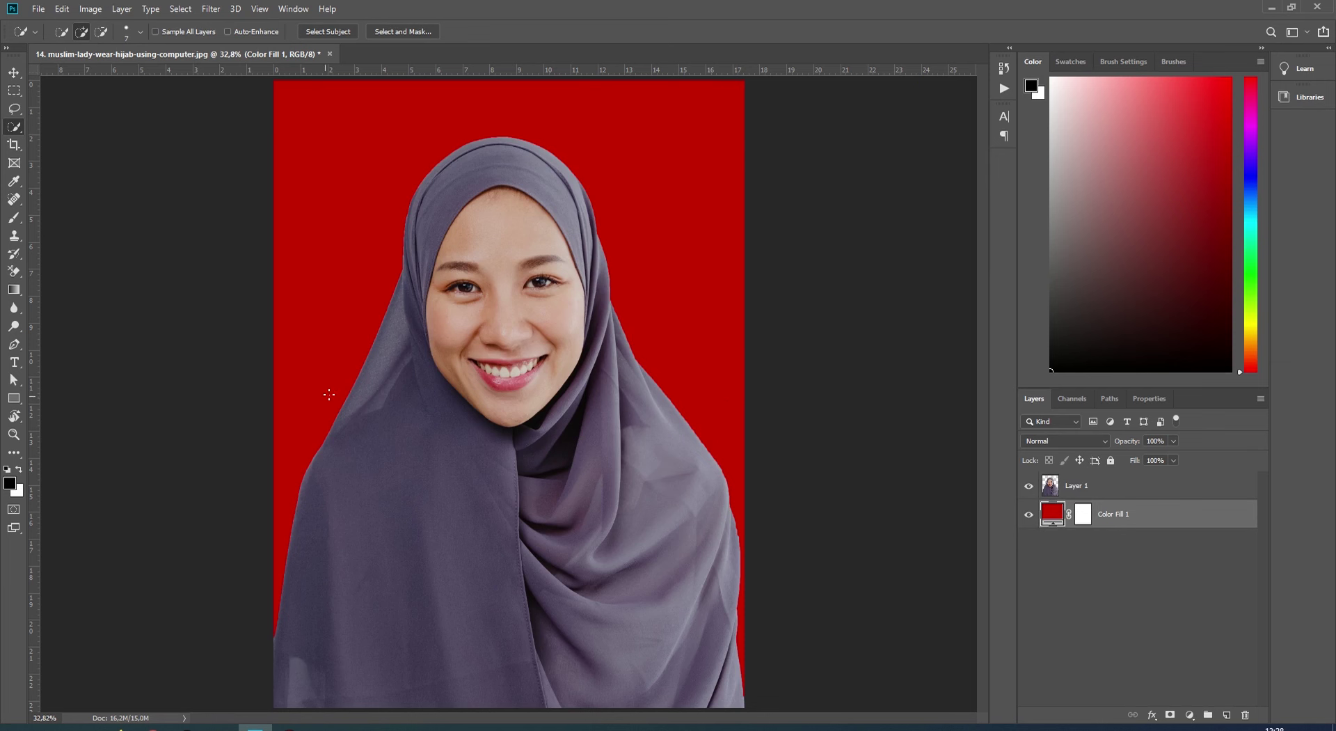
- Set the Blur tool to a 61 px brush and select Layer 1
click(14, 308)
click(76, 33)
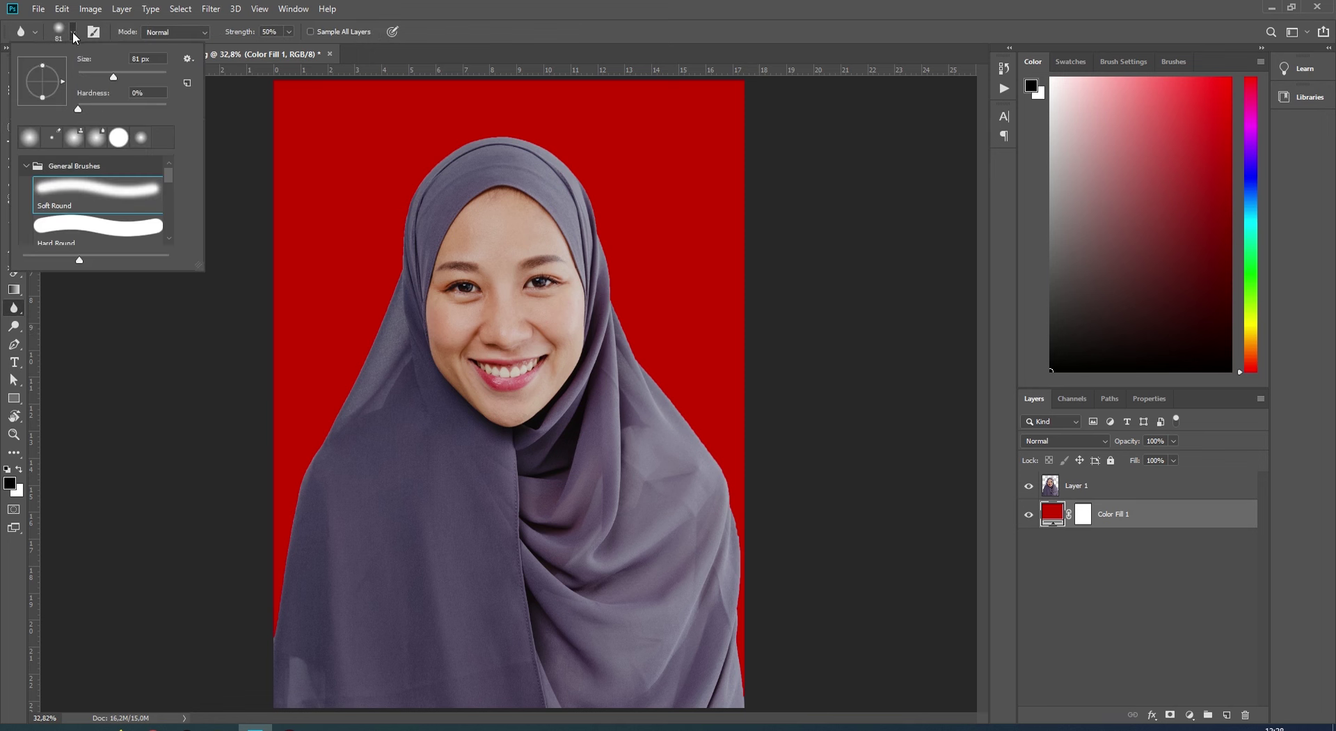
drag(100, 76, 105, 78)
click(73, 32)
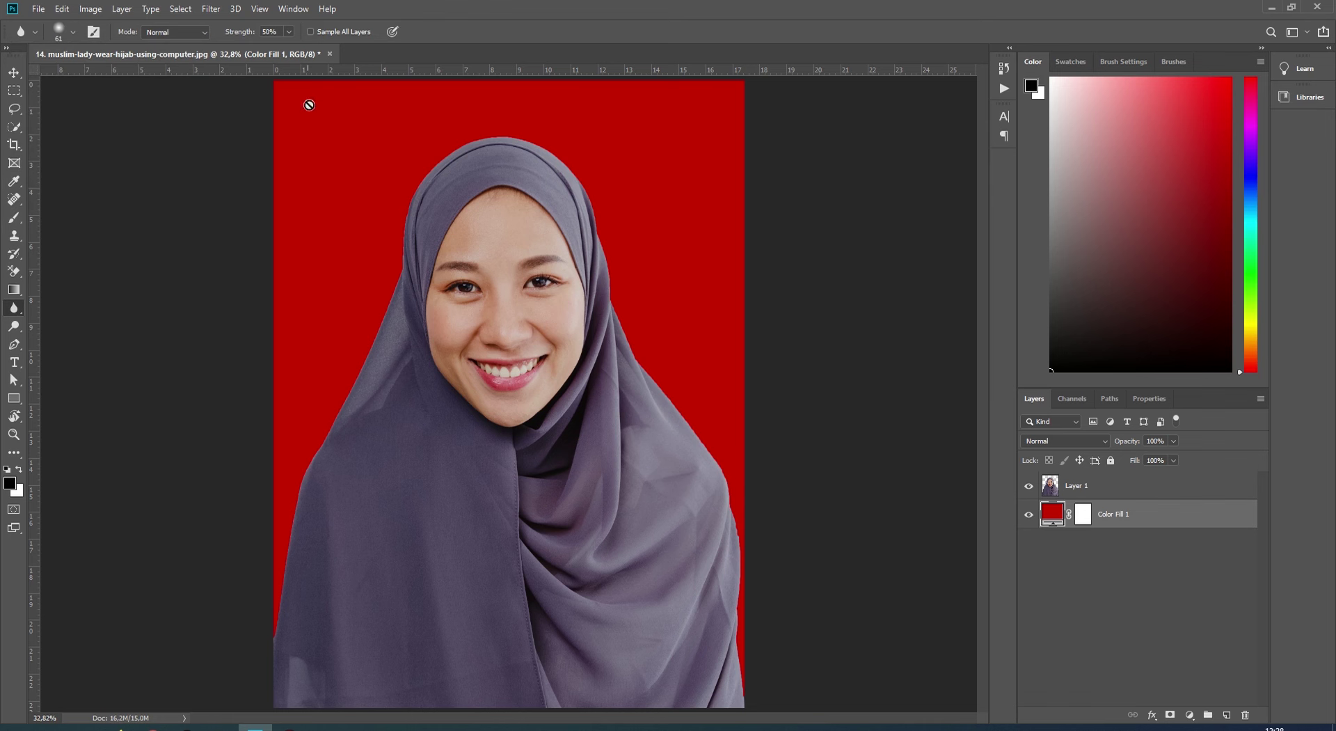
click(1075, 492)
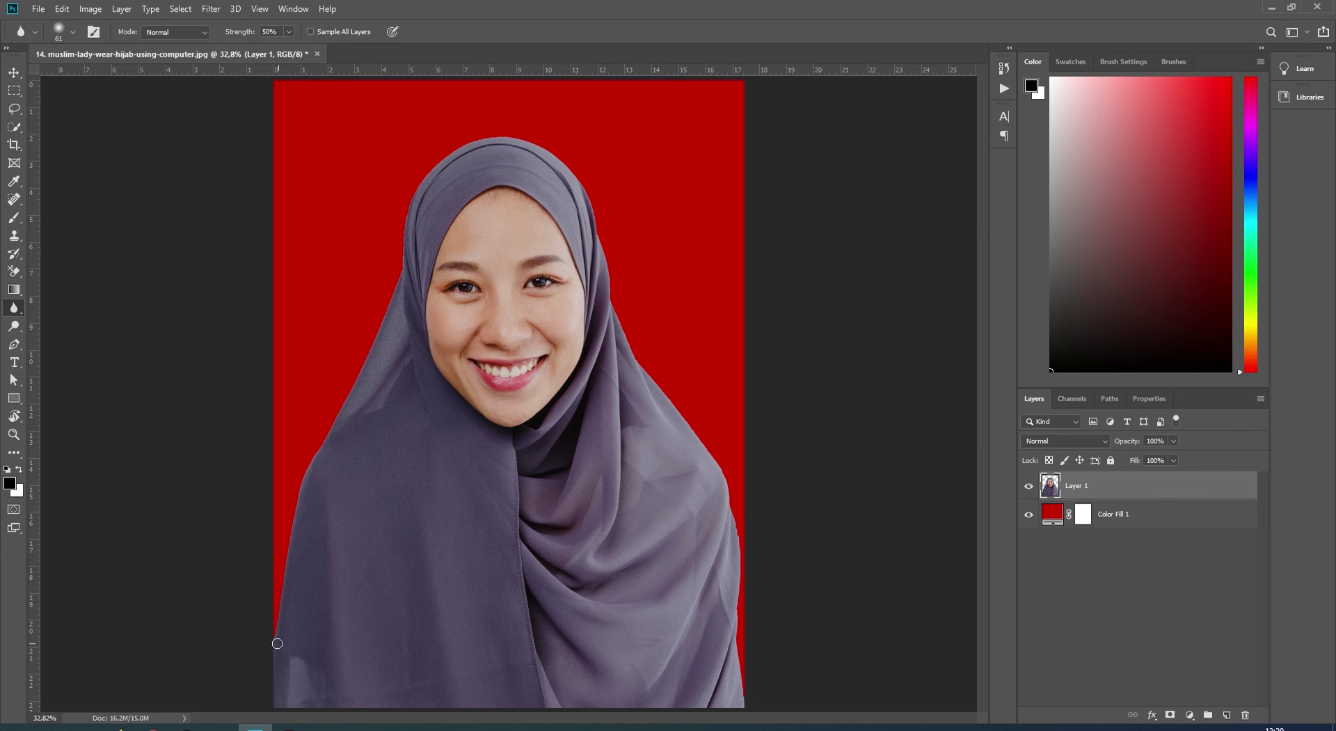
- Blur along the left and right edges of the hijab
mouse_move(277, 643)
mouse_down()
mouse_move(297, 504)
mouse_move(326, 446)
mouse_move(313, 448)
mouse_move(277, 569)
mouse_move(377, 336)
mouse_move(407, 202)
mouse_move(476, 133)
mouse_move(518, 137)
mouse_move(576, 188)
mouse_move(599, 243)
mouse_move(580, 245)
mouse_up()
mouse_move(605, 249)
mouse_down()
mouse_move(618, 333)
mouse_move(684, 408)
mouse_up()
drag(735, 526, 743, 616)
mouse_move(742, 668)
mouse_down()
mouse_move(739, 687)
mouse_move(736, 544)
mouse_up()
- Open Save for Web with JPEG output and start saving
click(39, 9)
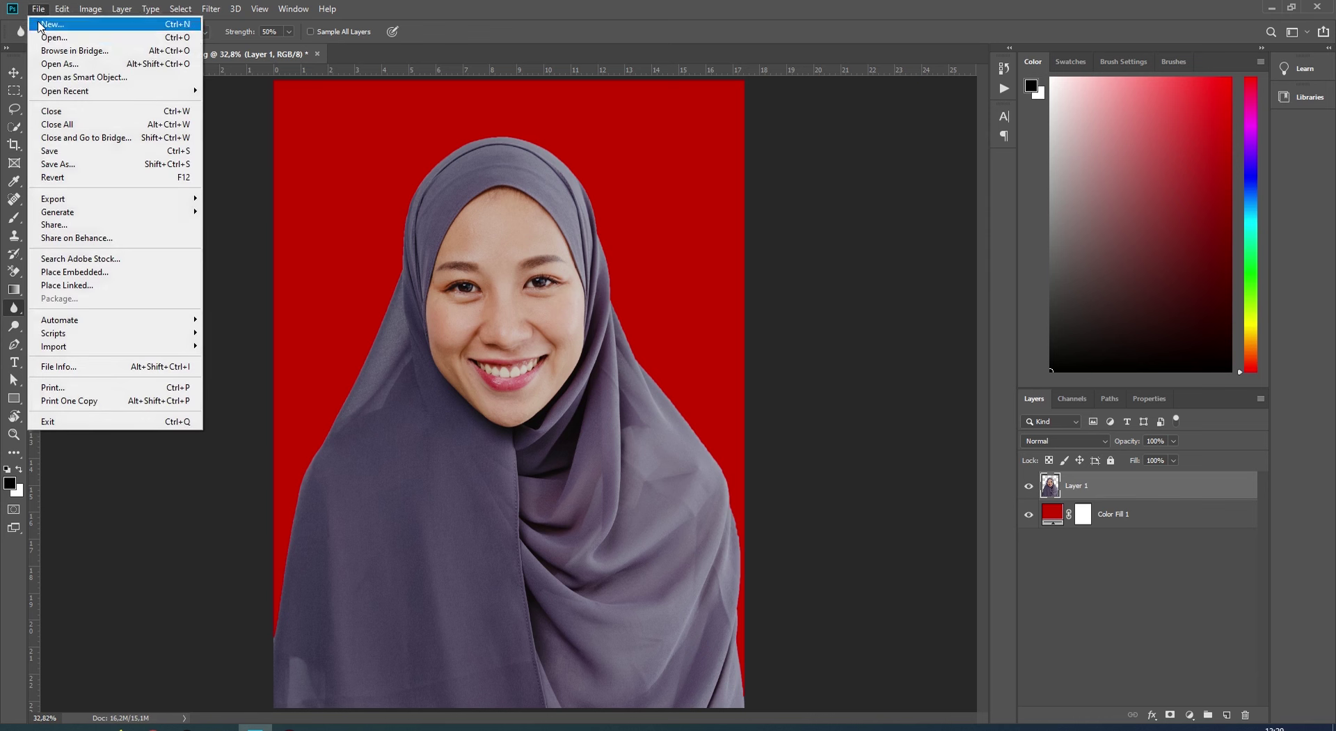
mouse_move(53, 198)
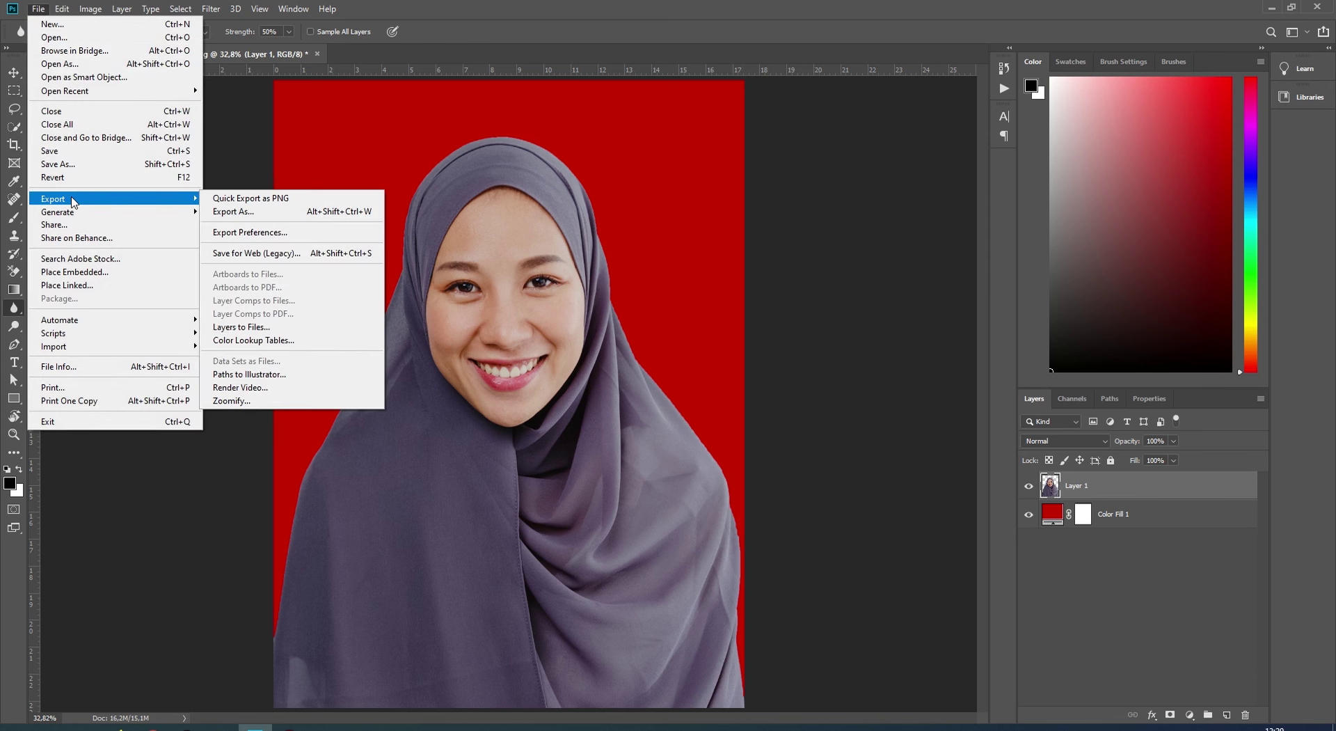
click(255, 255)
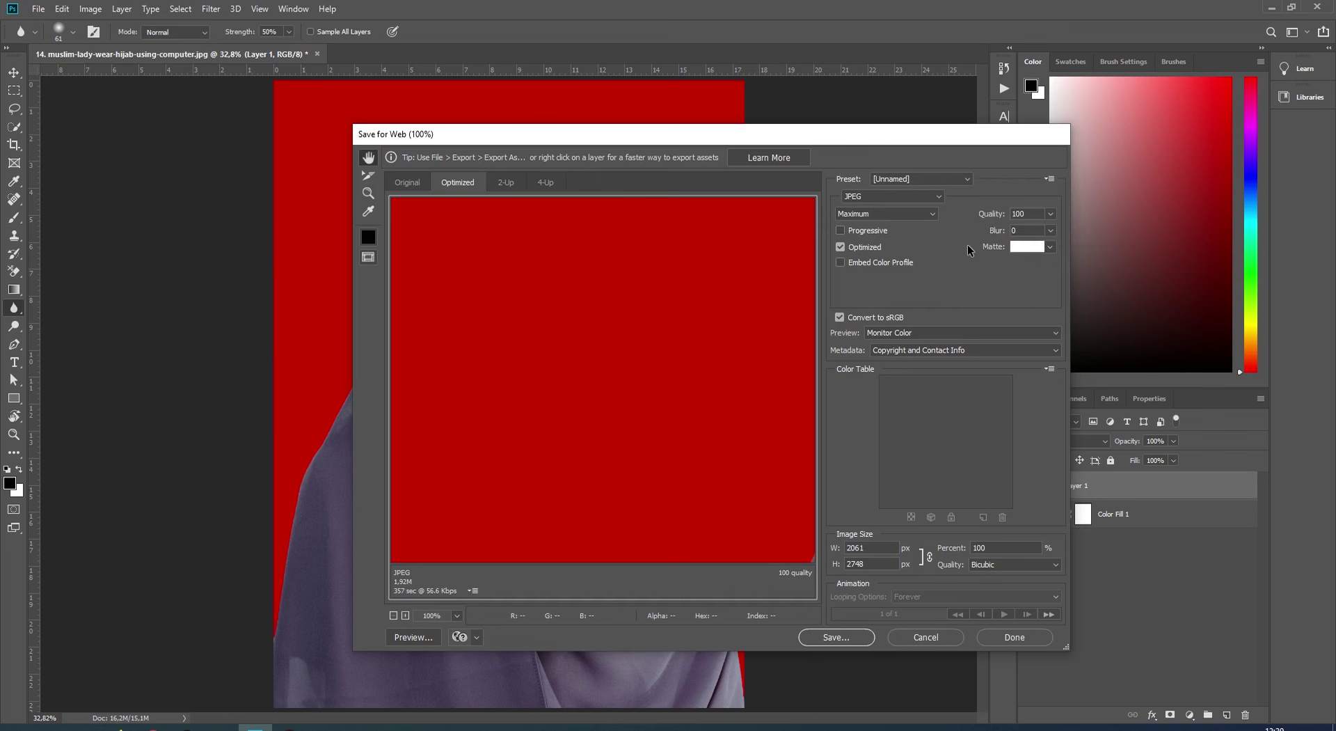
click(837, 642)
- Save the JPEG as 'hijab' in the Pictures folder, then close the portrait
click(602, 179)
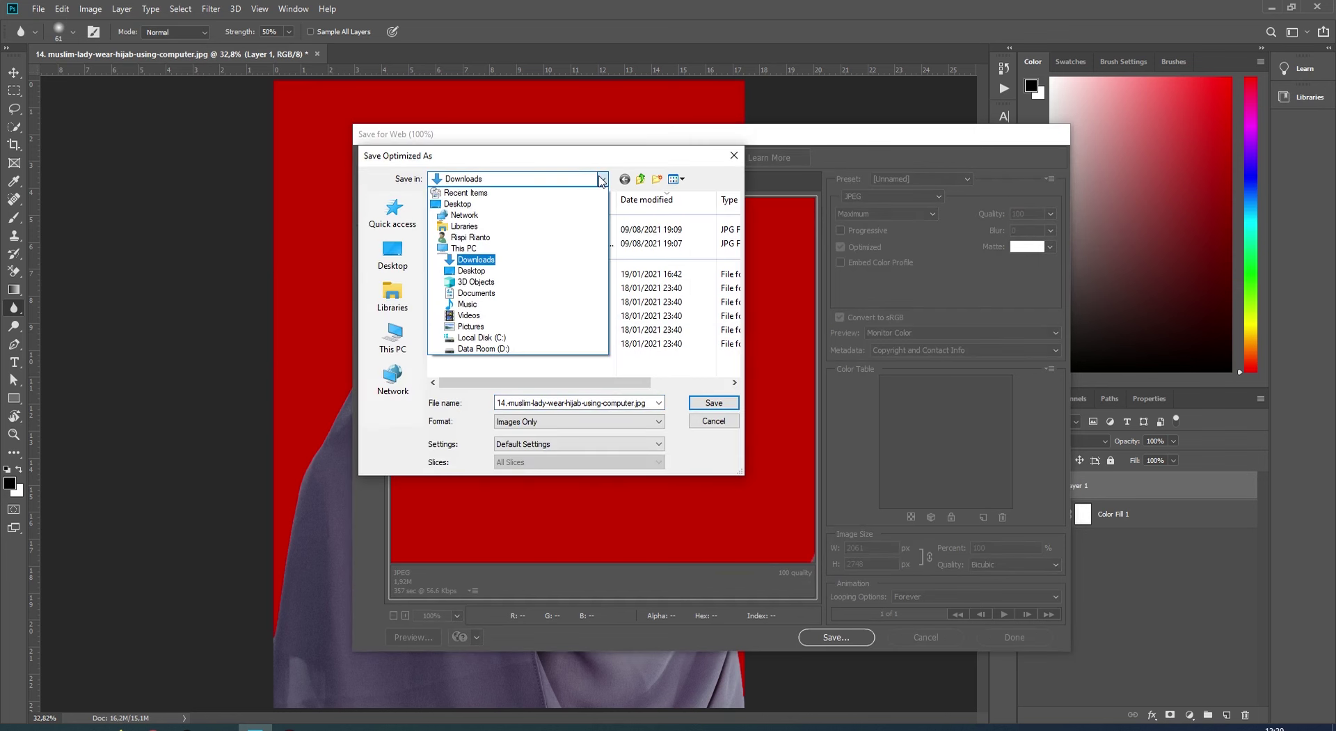
click(472, 327)
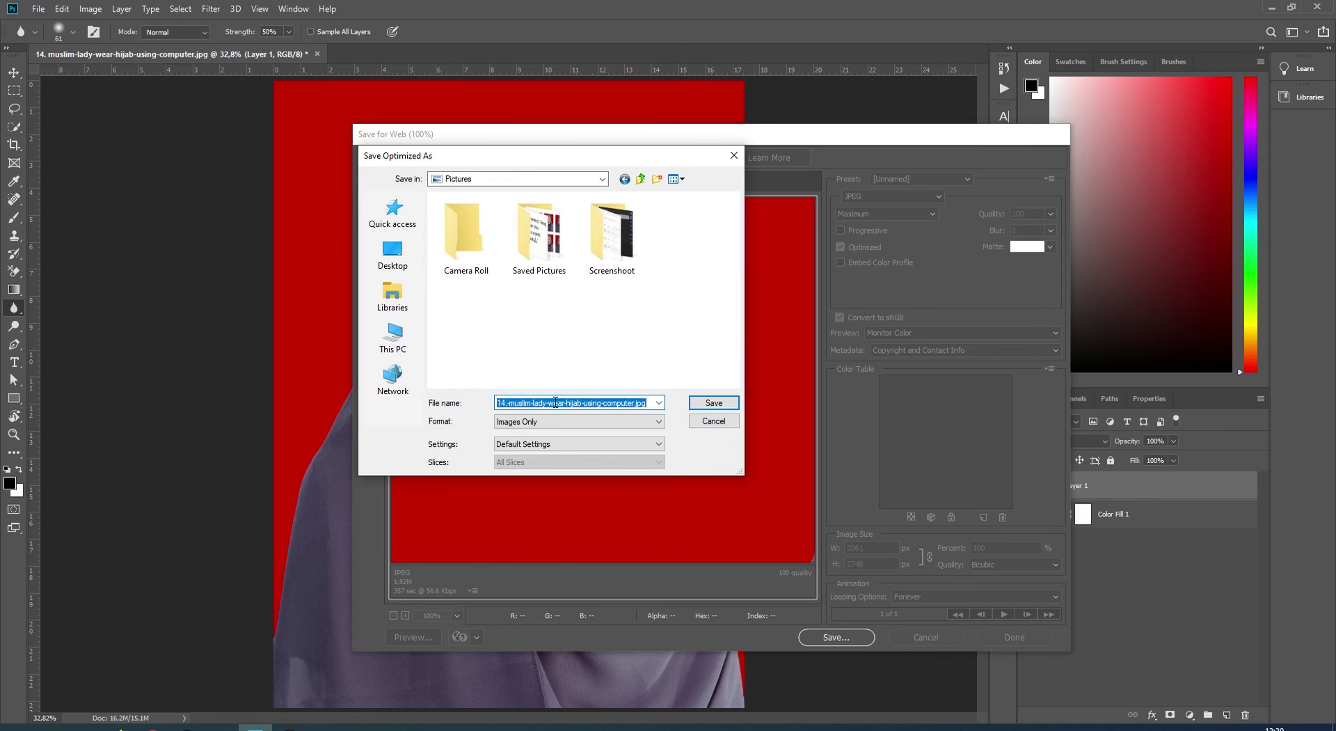
text(hija)
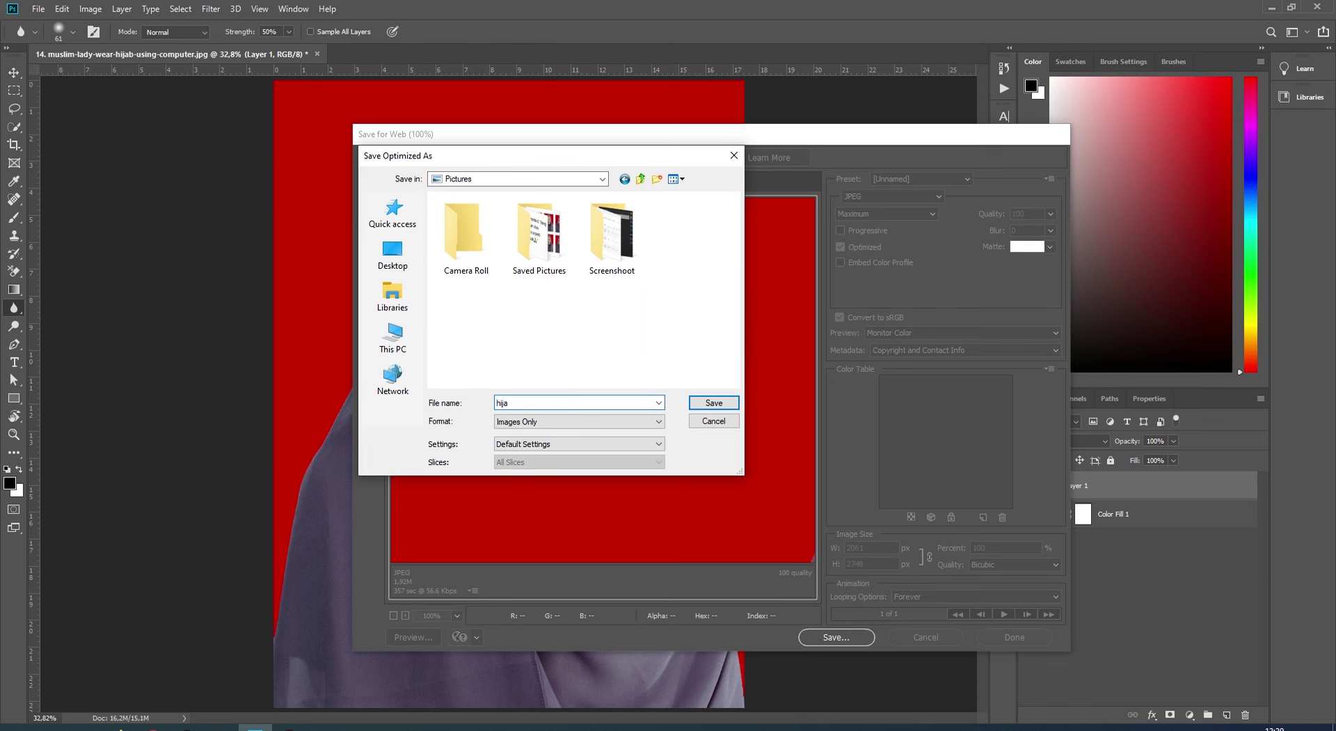
text(b)
click(711, 405)
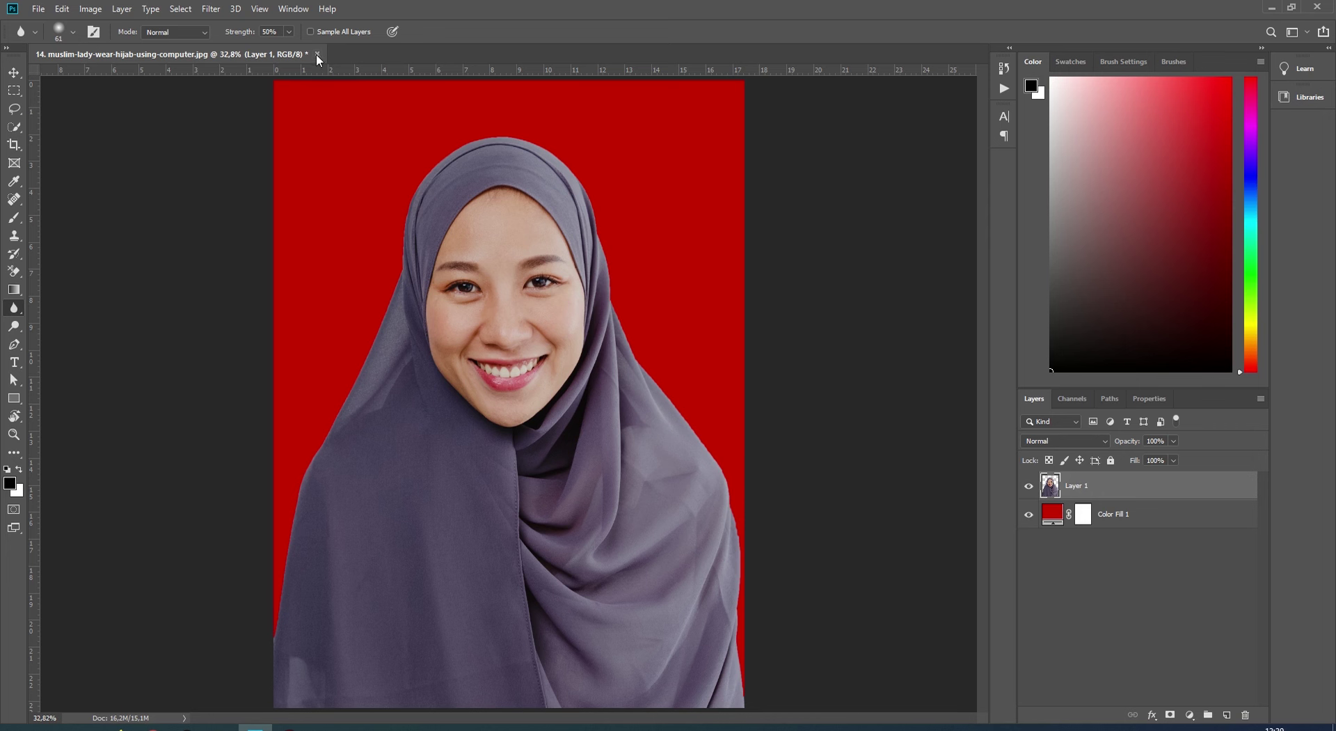
click(317, 54)
- Decline saving changes so the portrait closes, leaving no document open
click(661, 272)
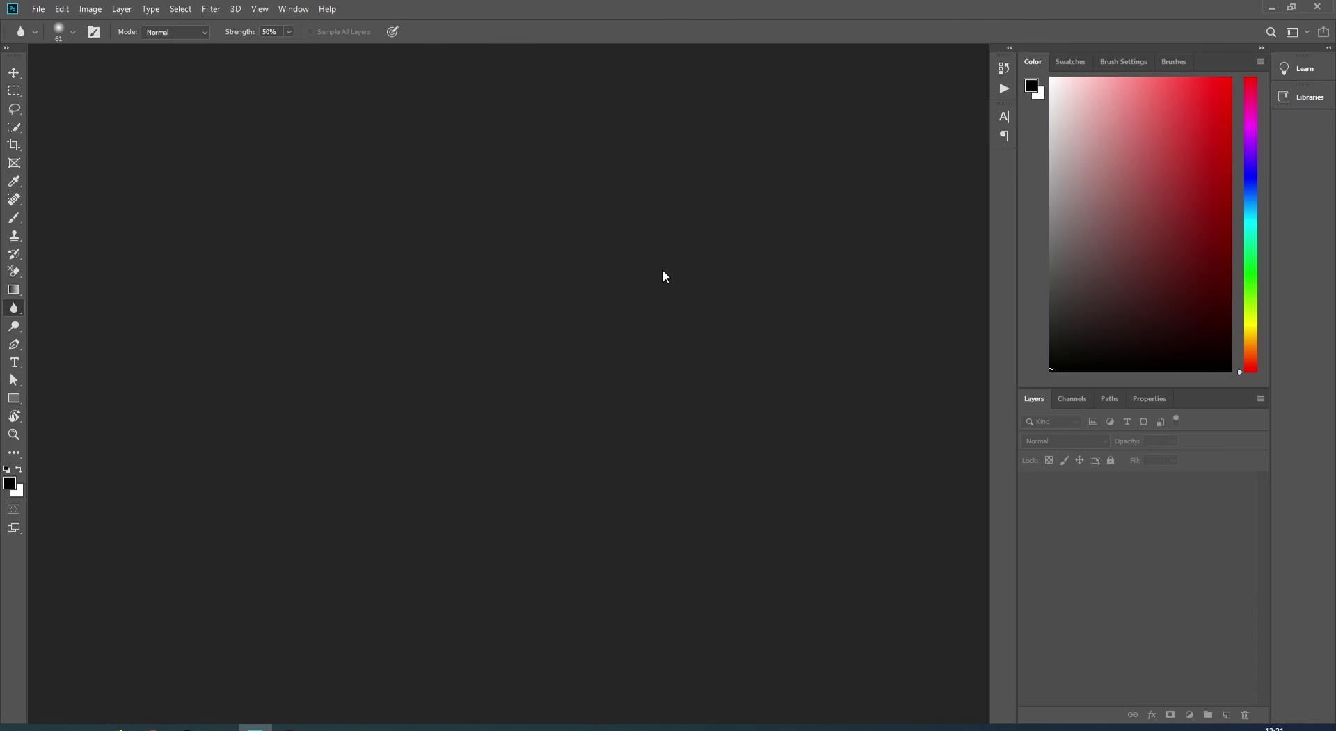
- Show the Actions panel and create a new action set named 'Pass Photo 3x4'
click(1006, 90)
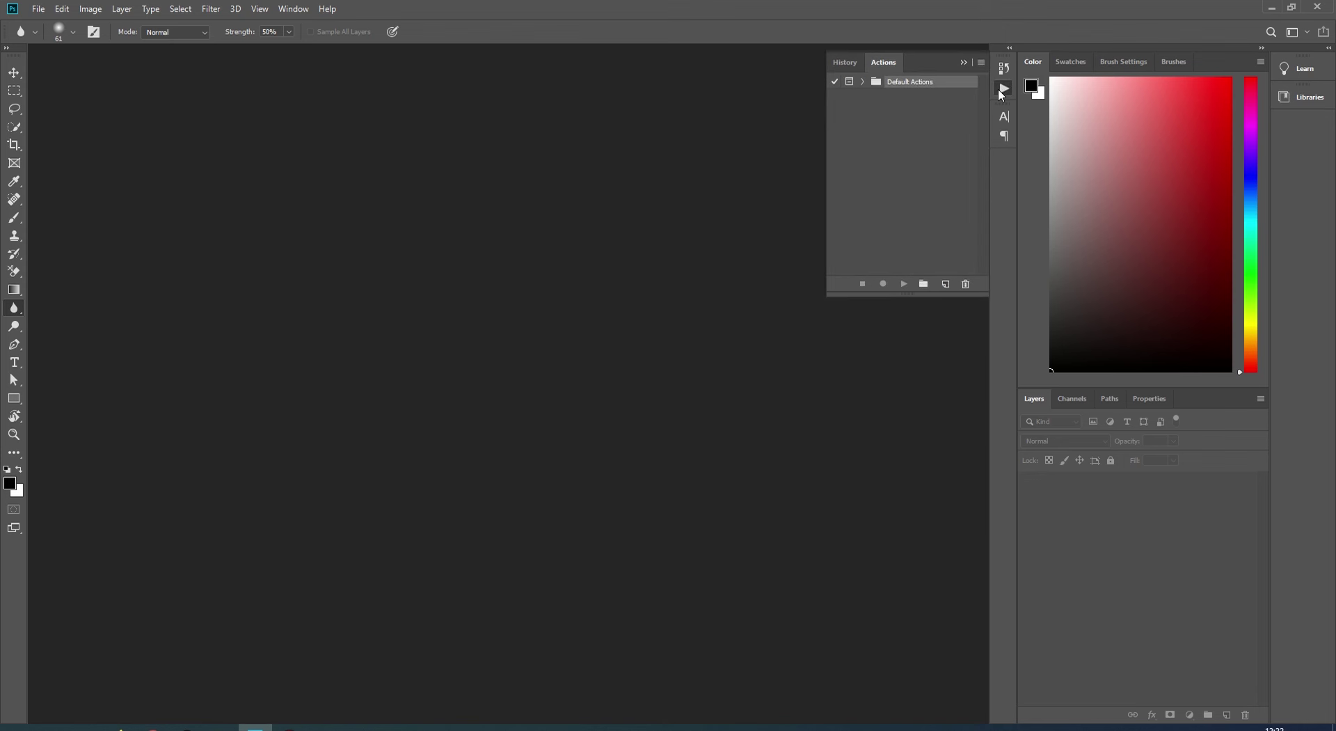
click(292, 9)
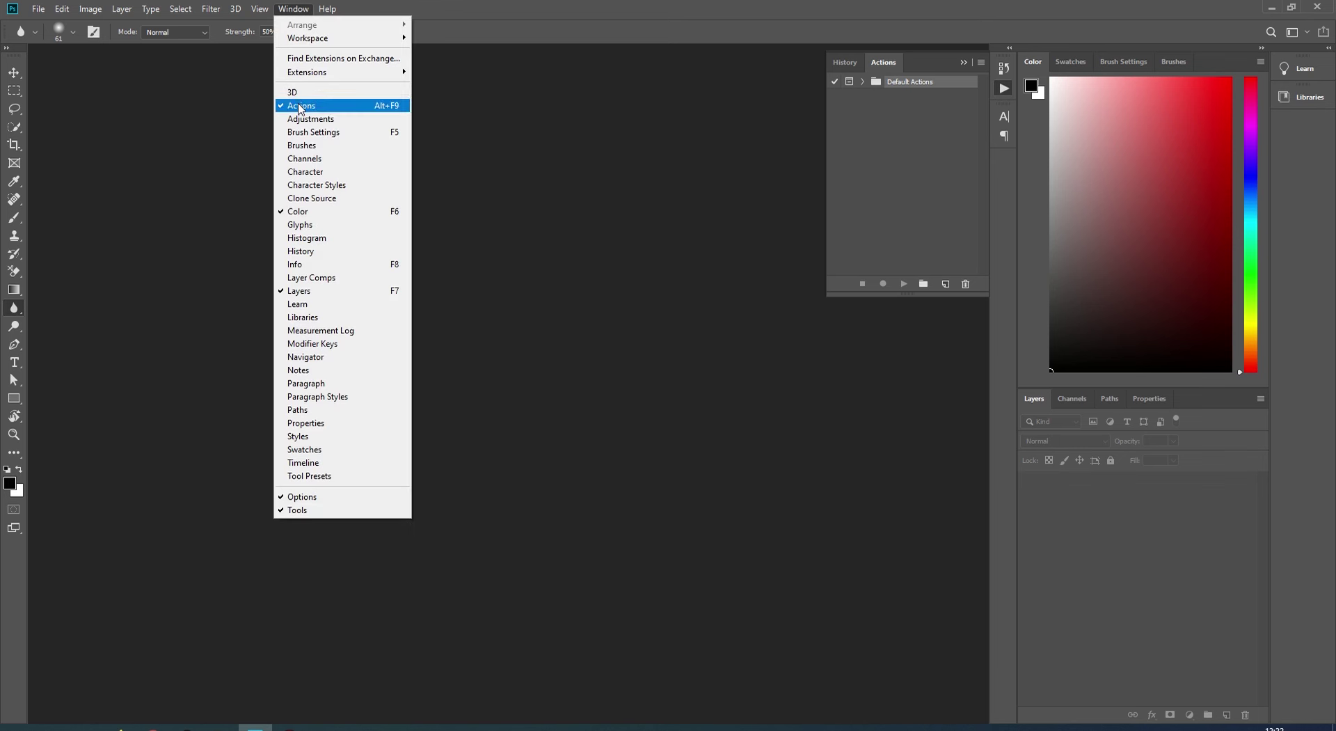
click(292, 8)
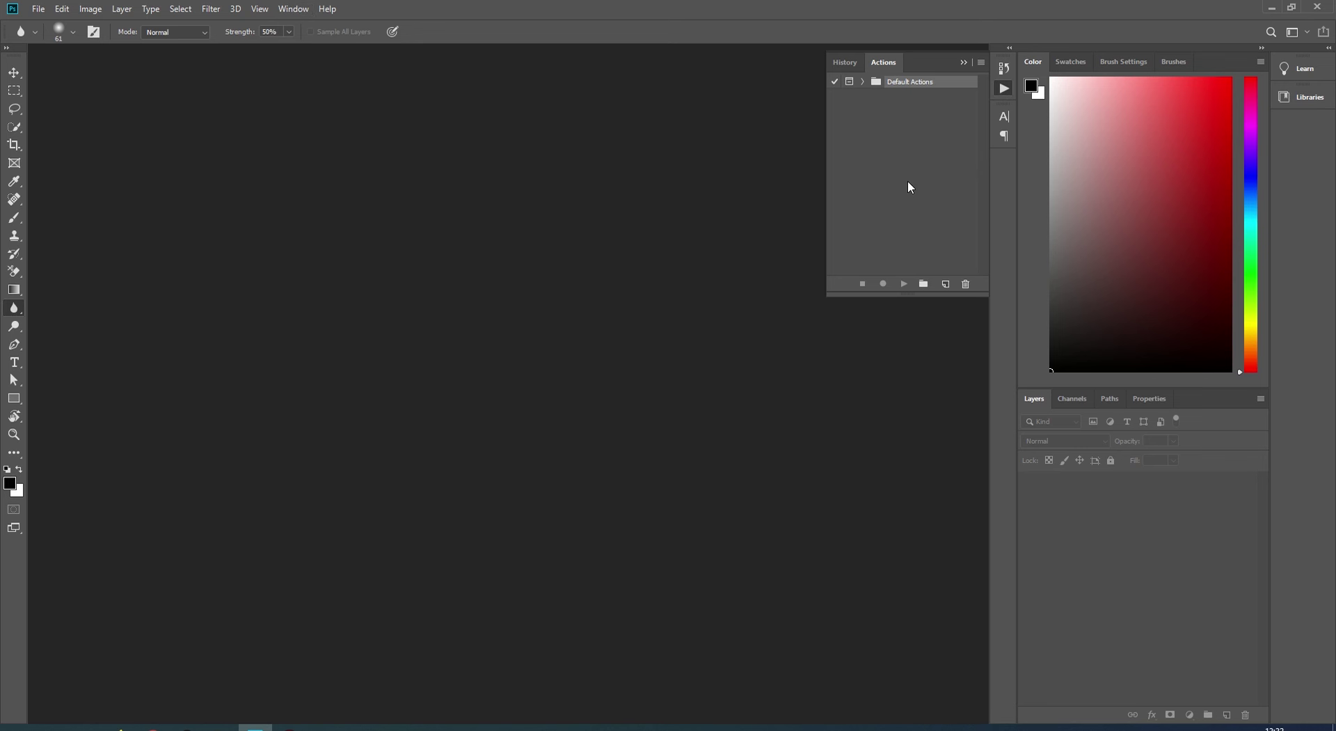
click(923, 284)
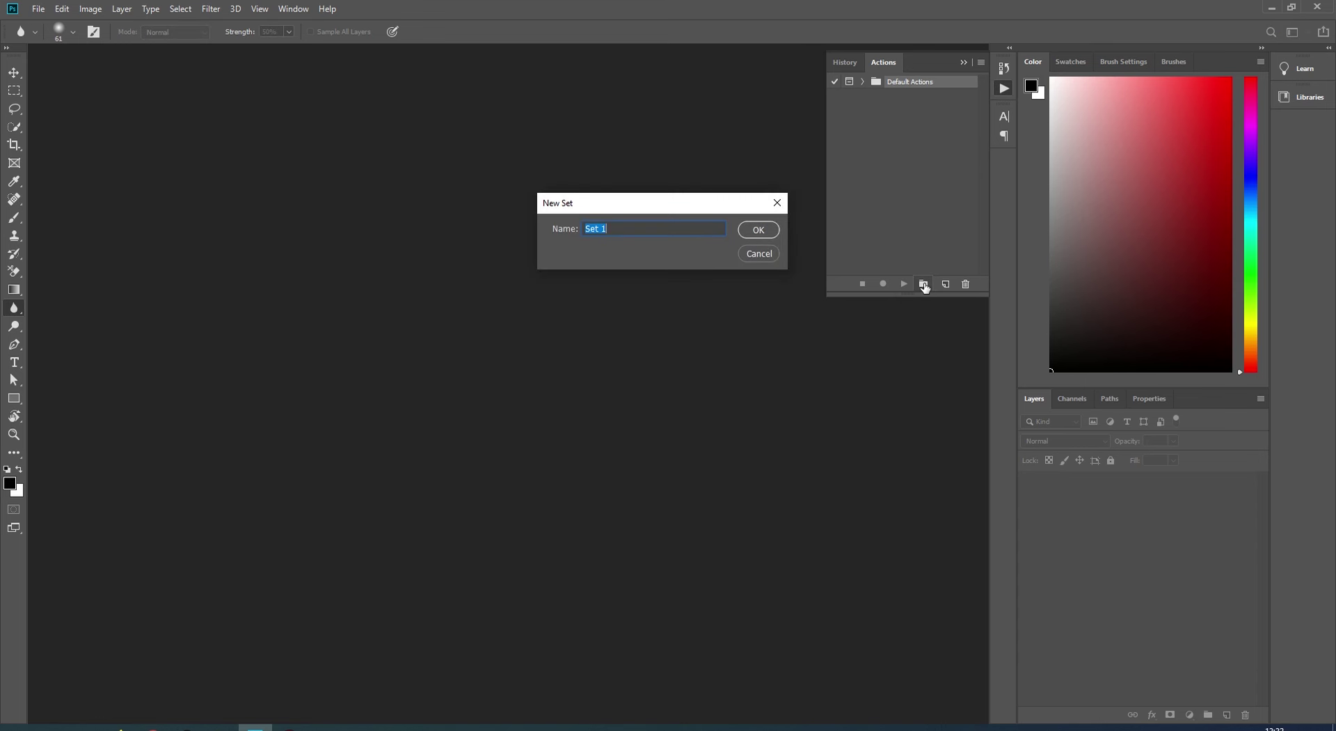
text(Pass )
text(Photo 3)
text(x4)
click(761, 229)
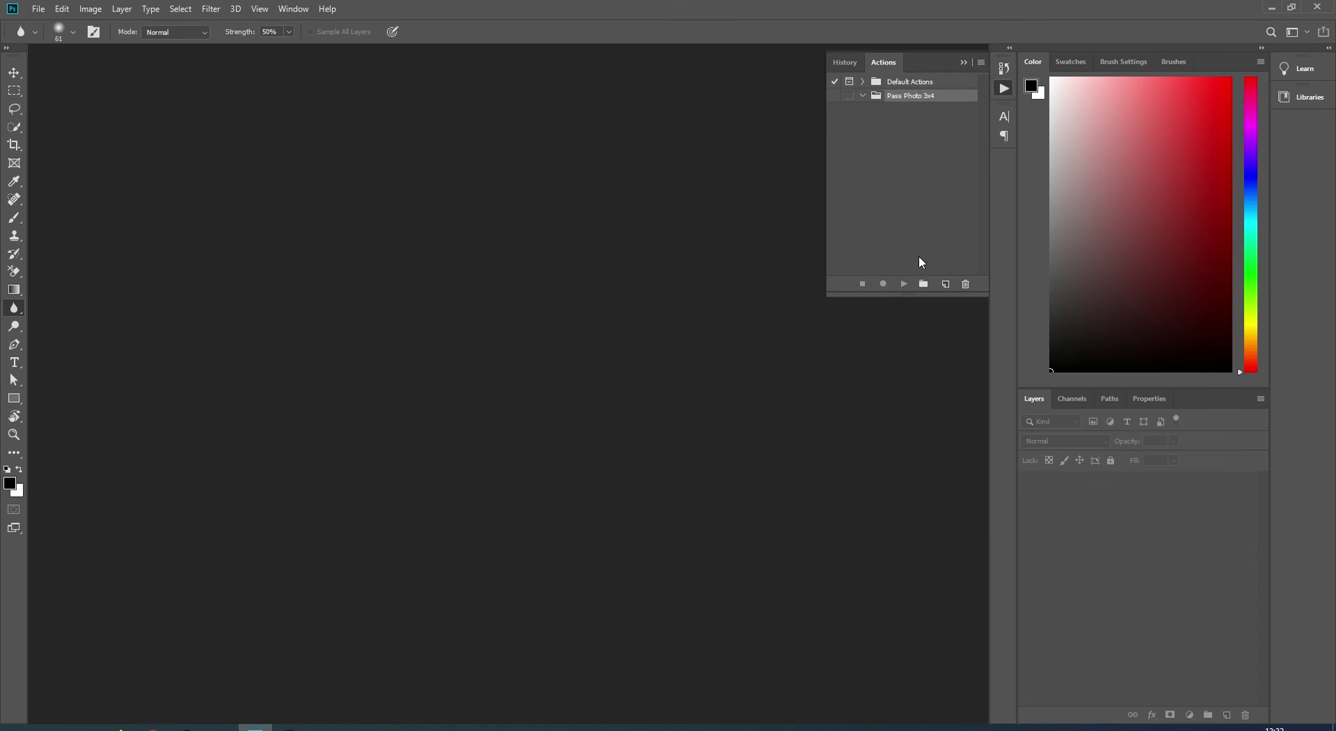
- Add an action named Play to the set and start recording
click(945, 284)
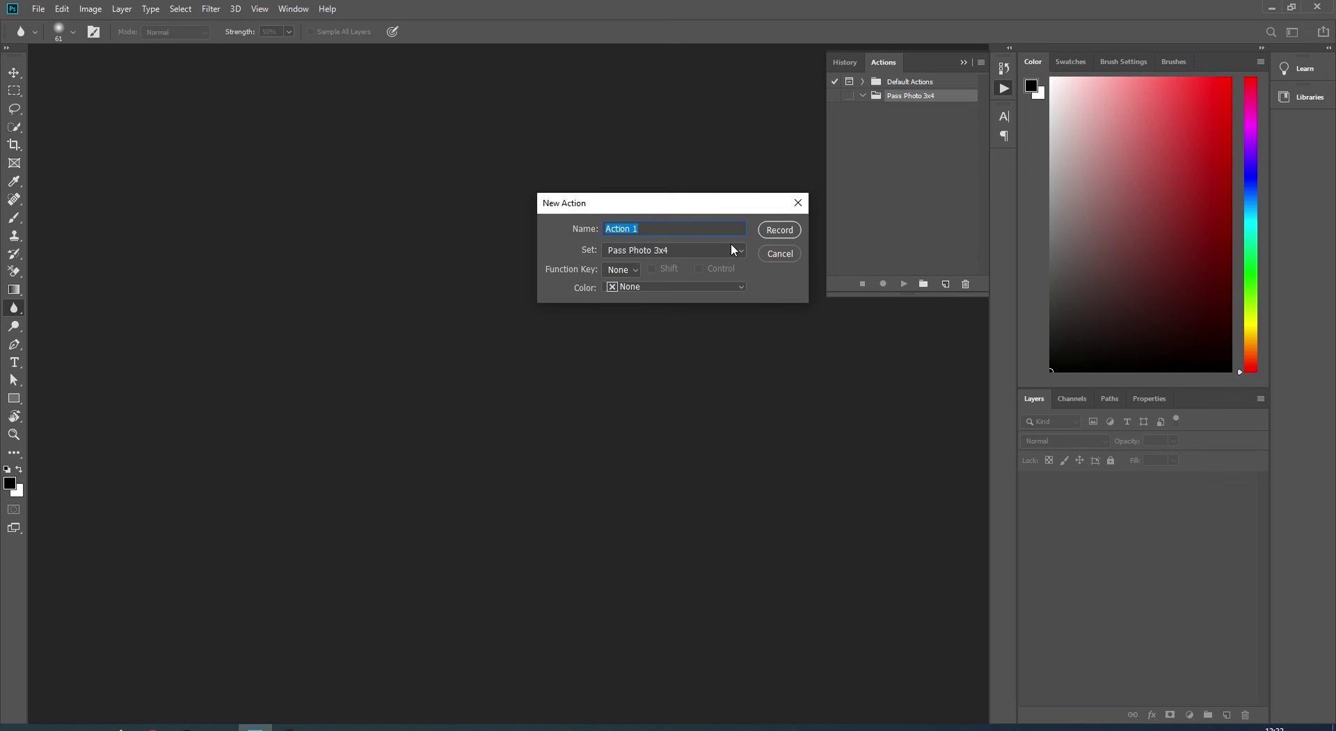
text(Play)
click(779, 232)
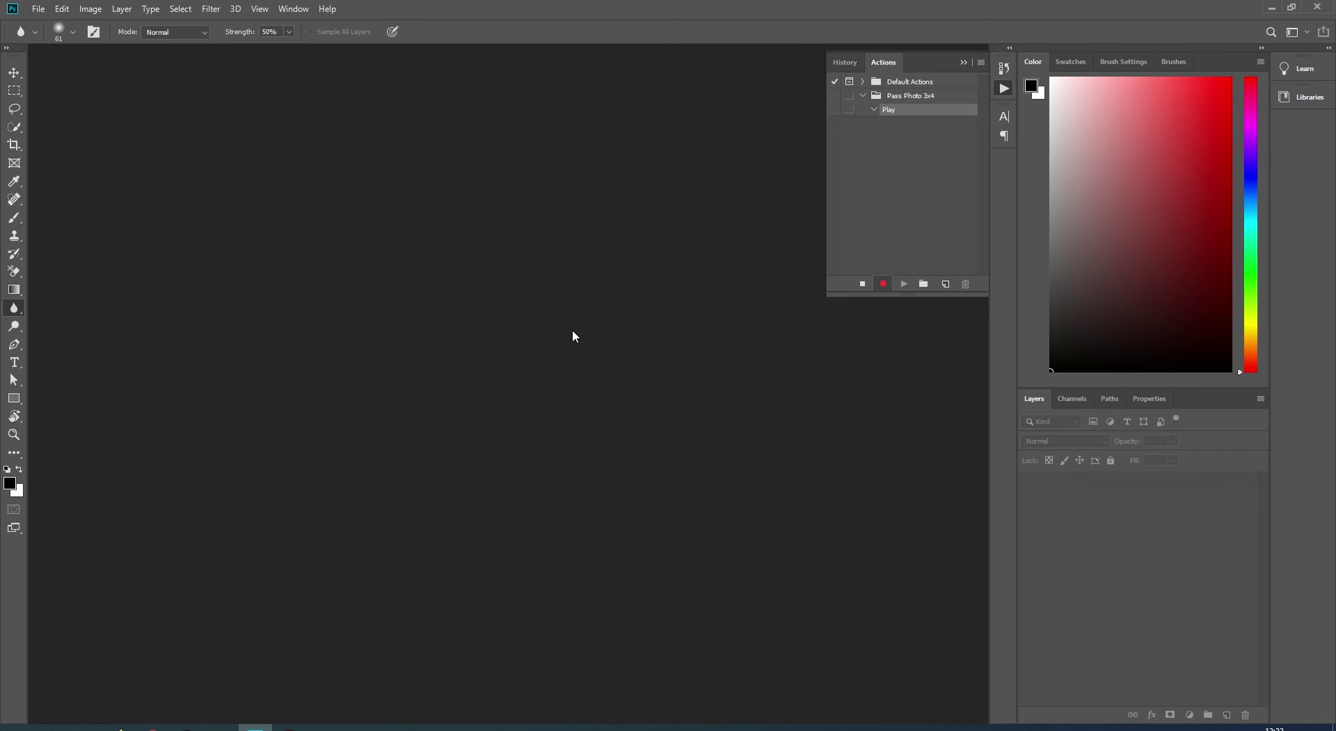
- Create a new document 3 cm wide, 4 cm tall at 300 ppi
click(39, 9)
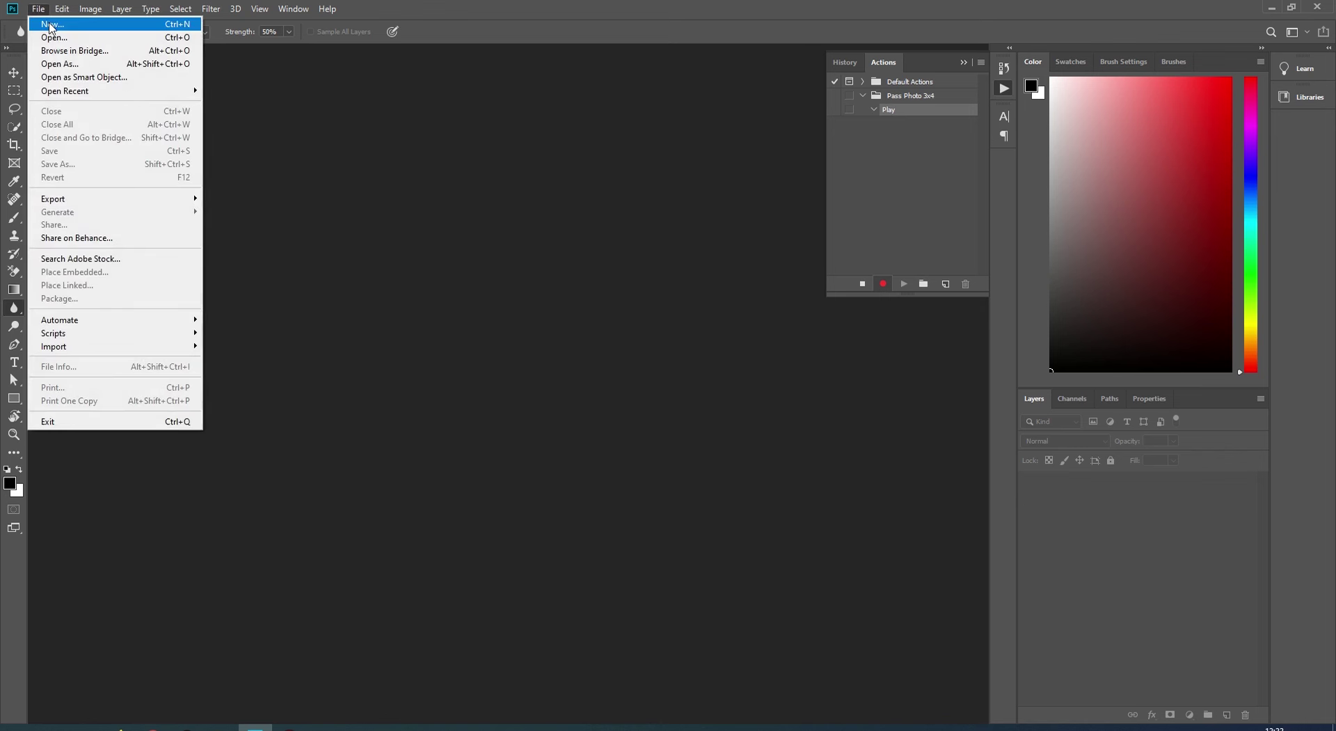
click(51, 25)
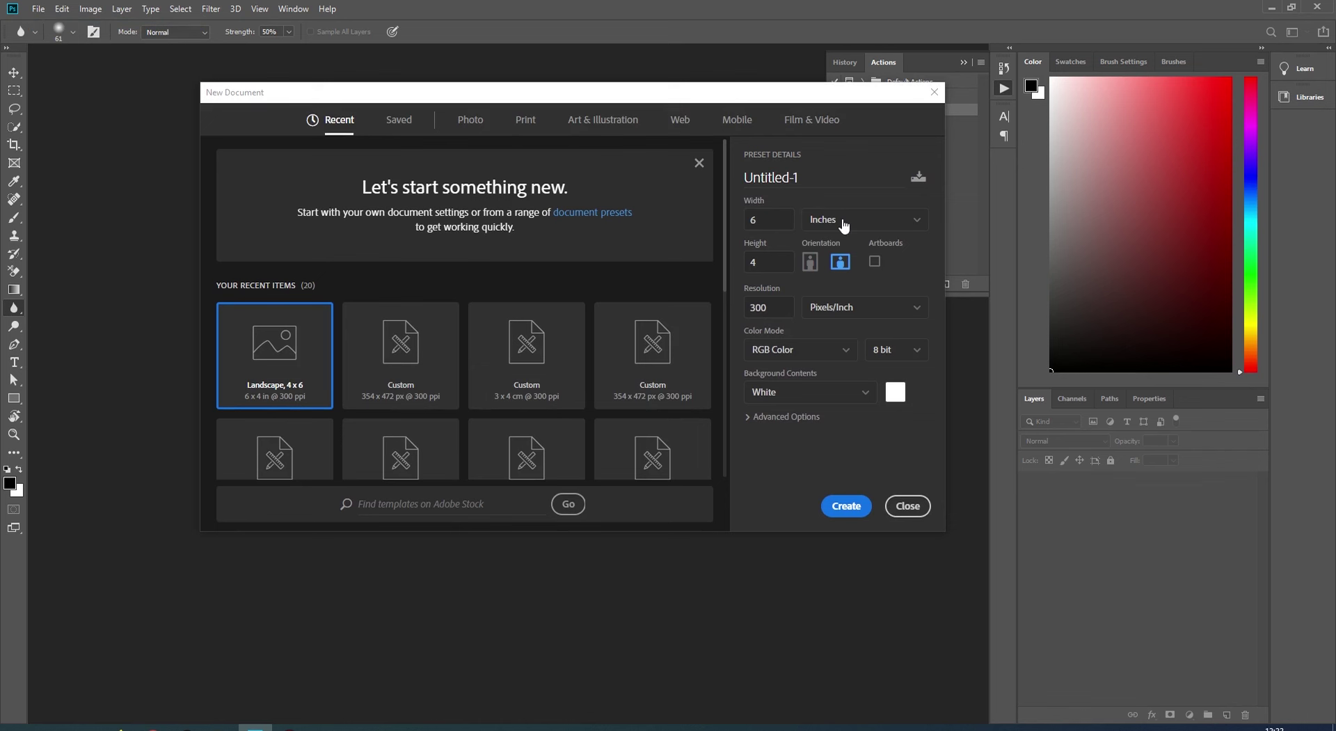
click(844, 222)
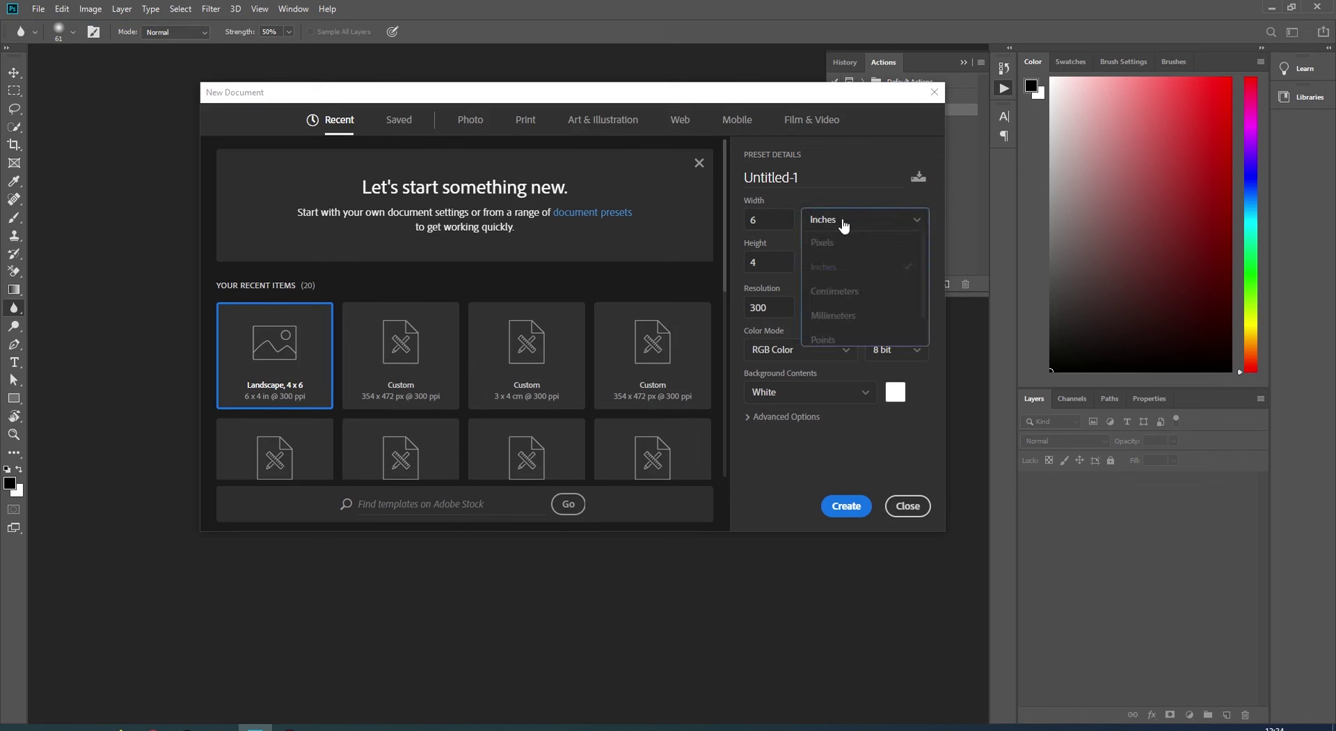
click(844, 294)
drag(771, 220, 751, 222)
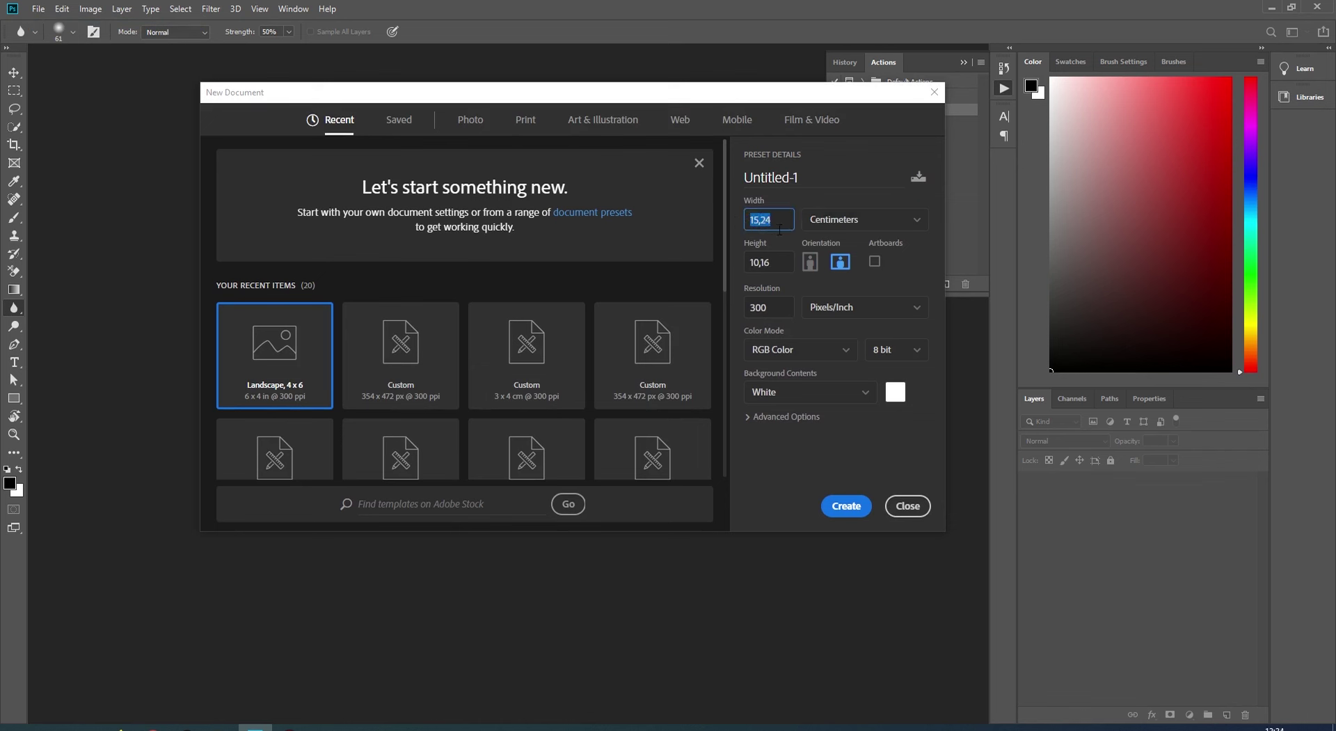
text(3)
double_click(781, 252)
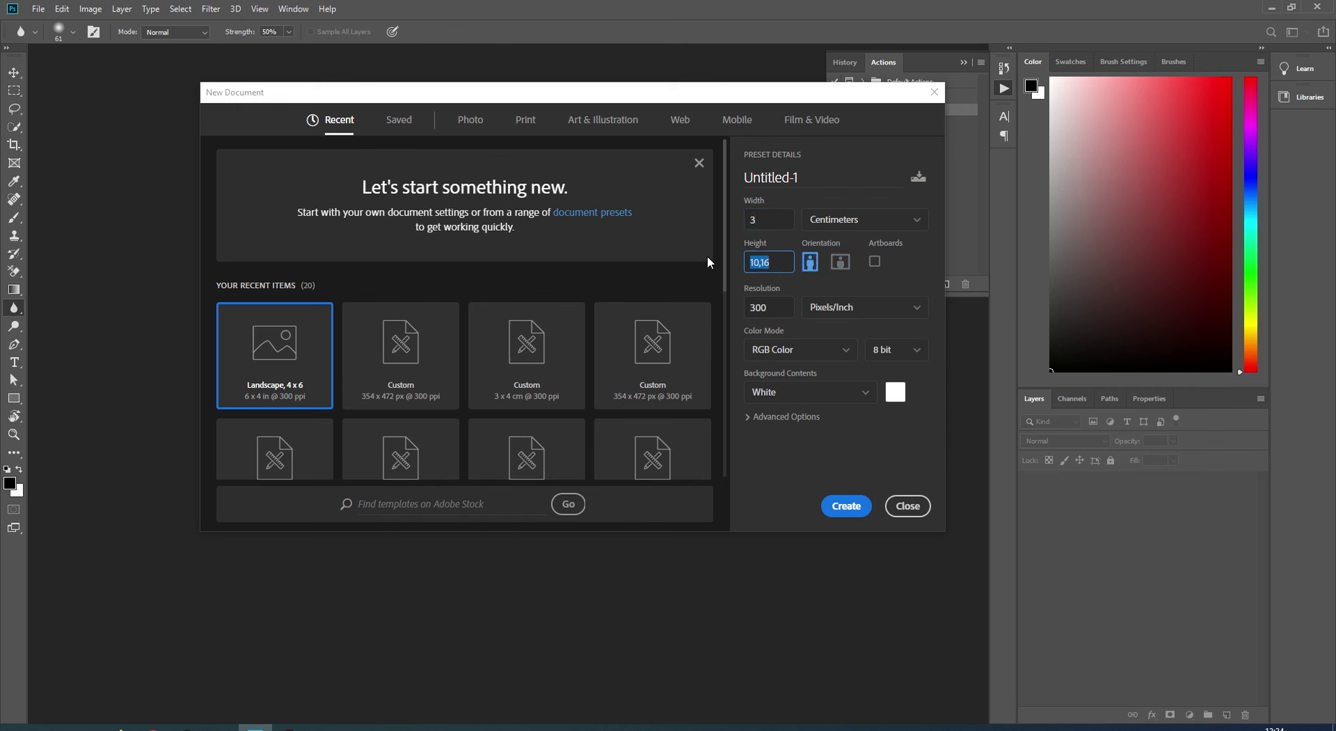
text(4)
click(842, 505)
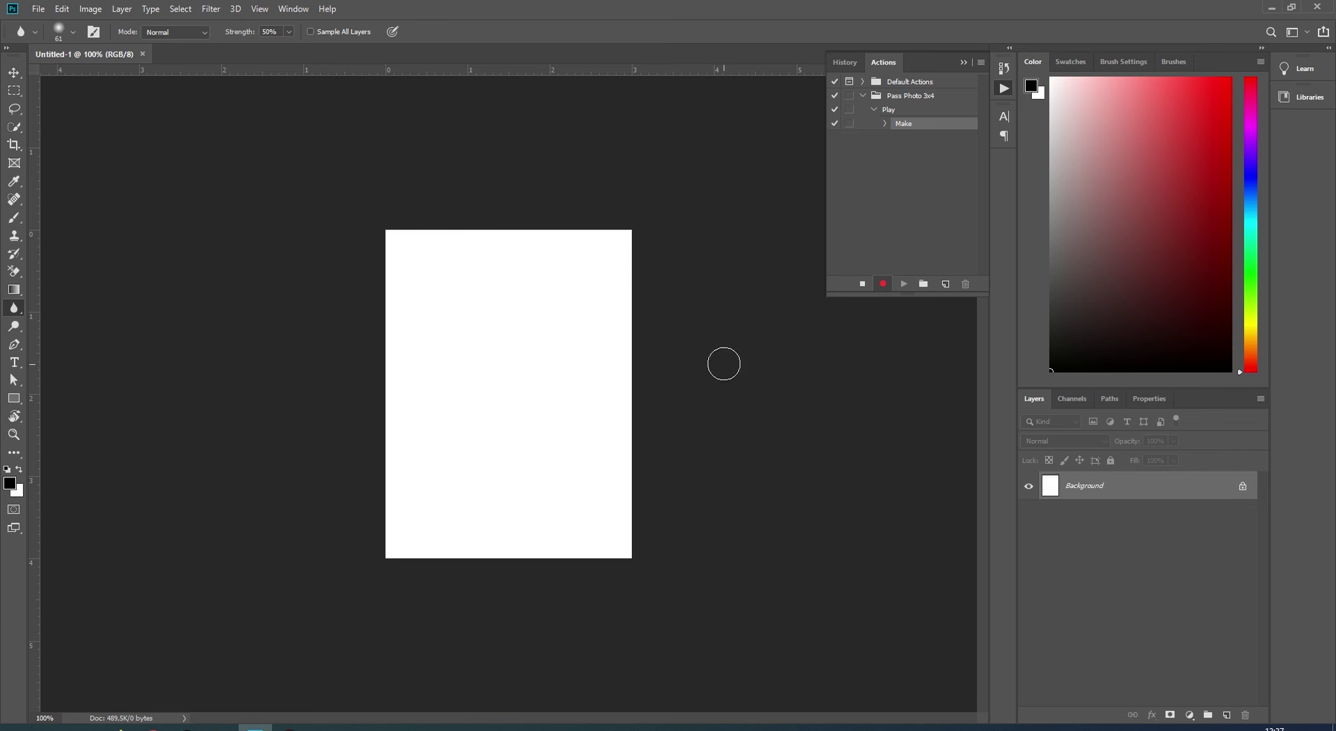
- Insert a Stop step with the message 'Masukkan Photo Disini Kemudian Kliki tombol Play'
click(980, 63)
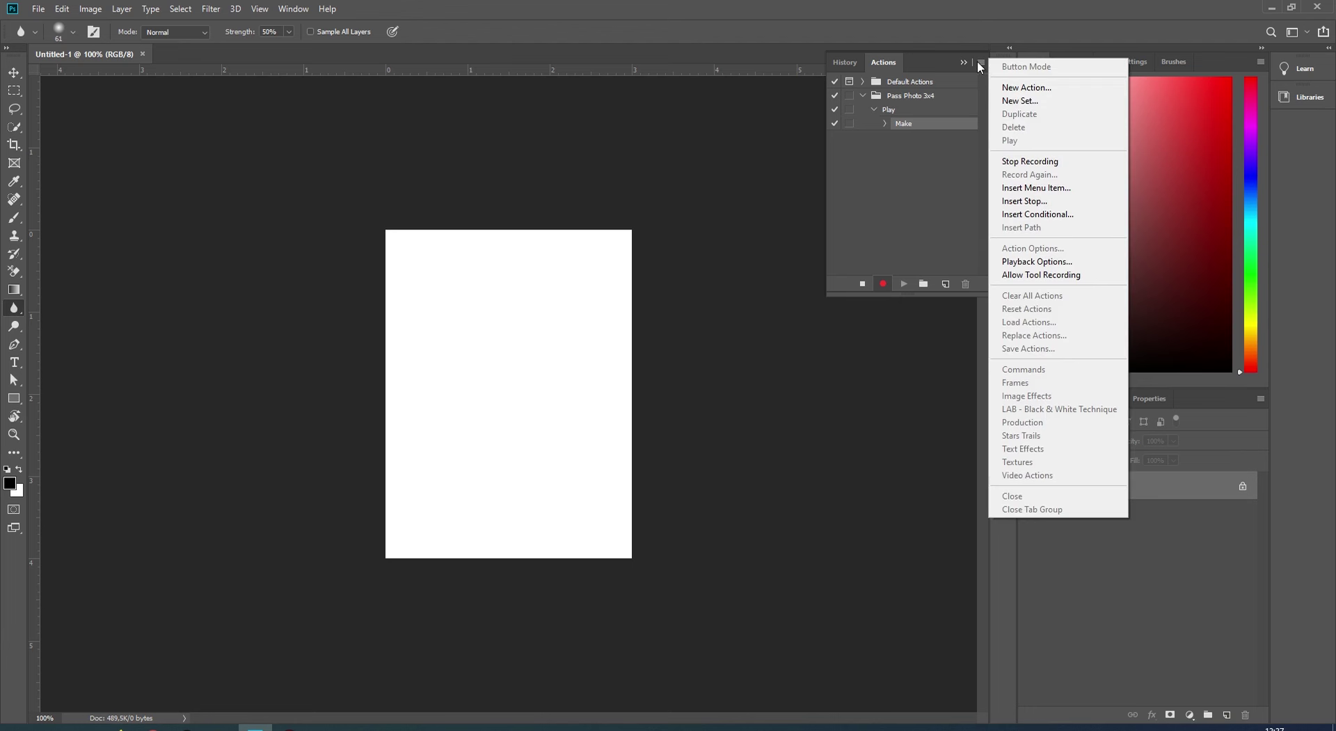
click(1020, 201)
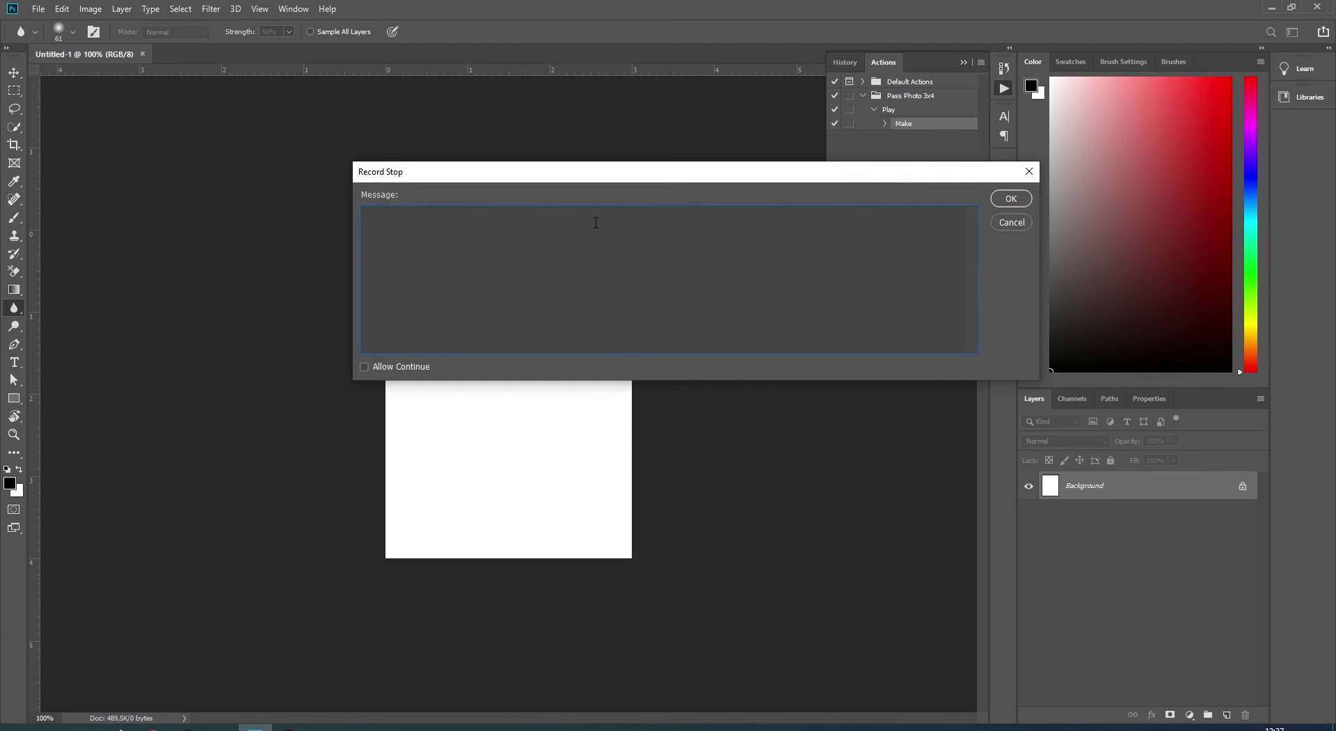
text(M)
text(asukkan P)
text(h)
text(oto Dis)
text(ini Ke)
text(udi)
key(BackSpace)
key(BackSpace)
text(emudian )
text(Kliki )
text(to)
text(mbol Pl)
text(au)
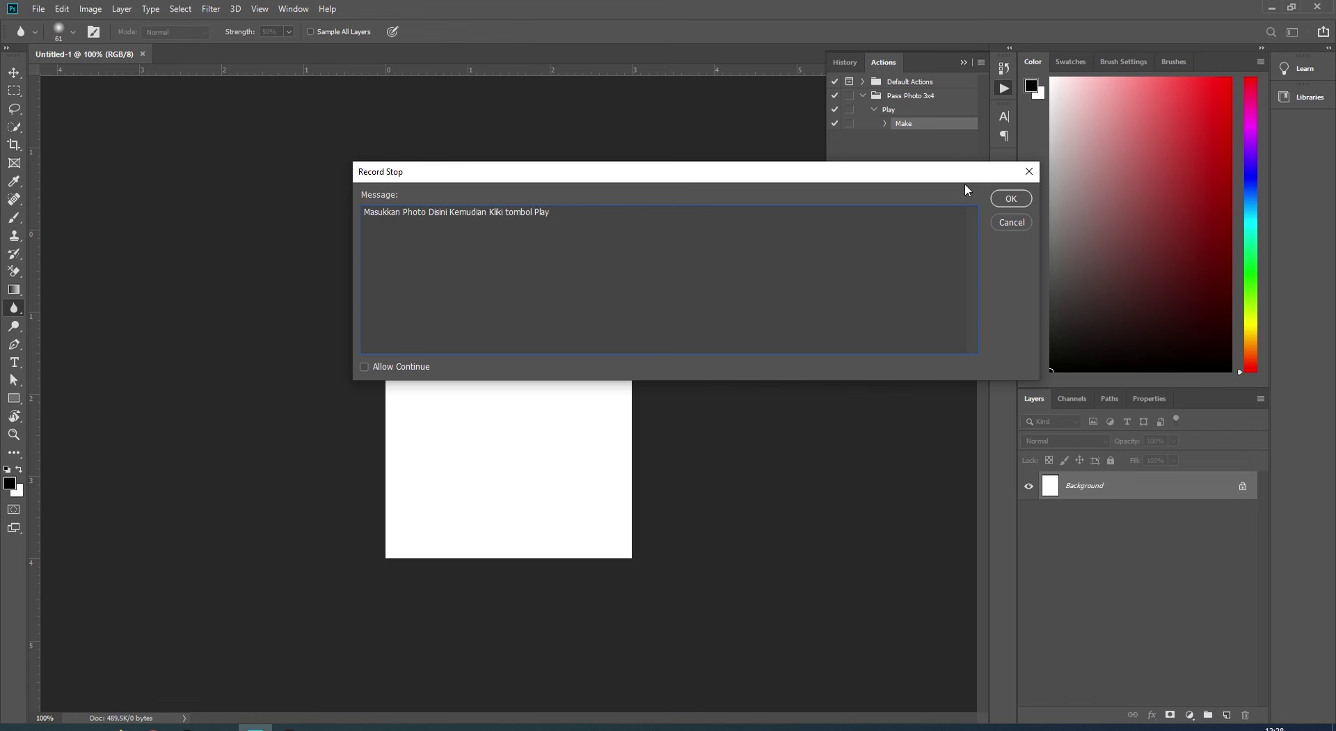
click(1010, 198)
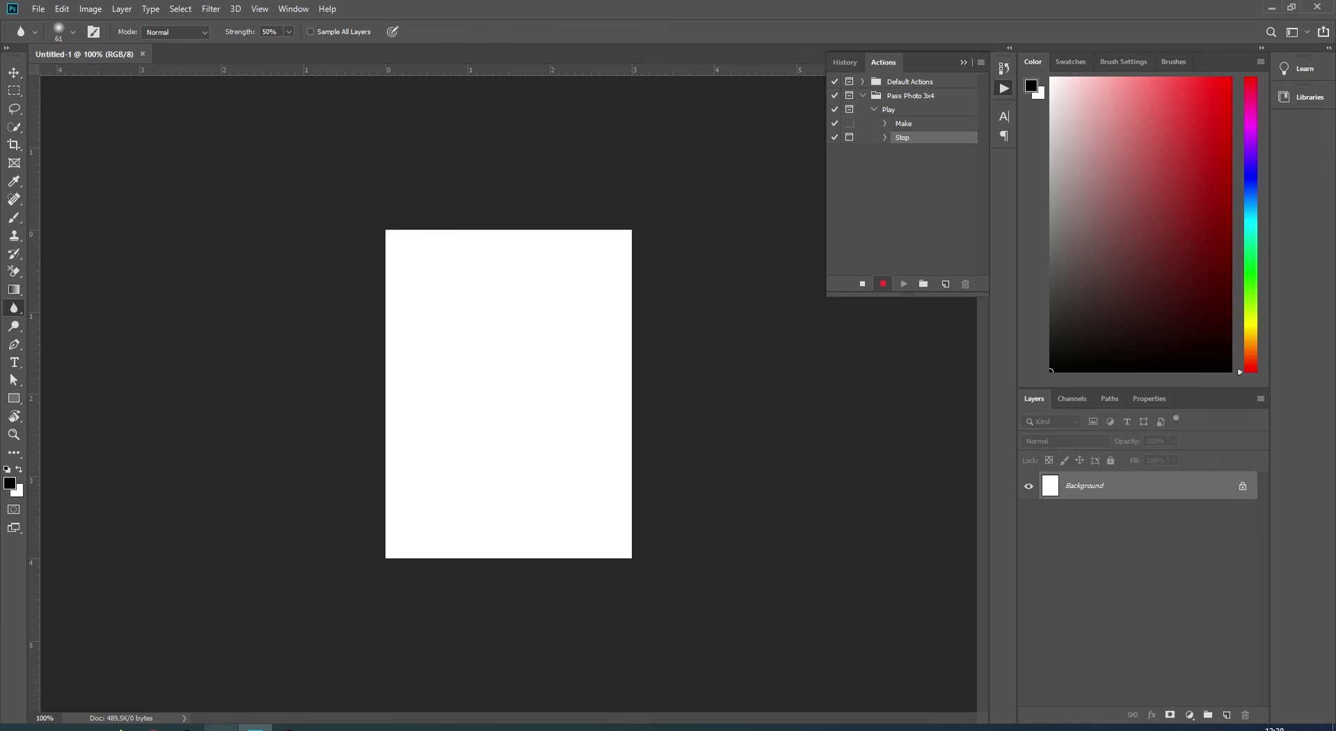
click(221, 728)
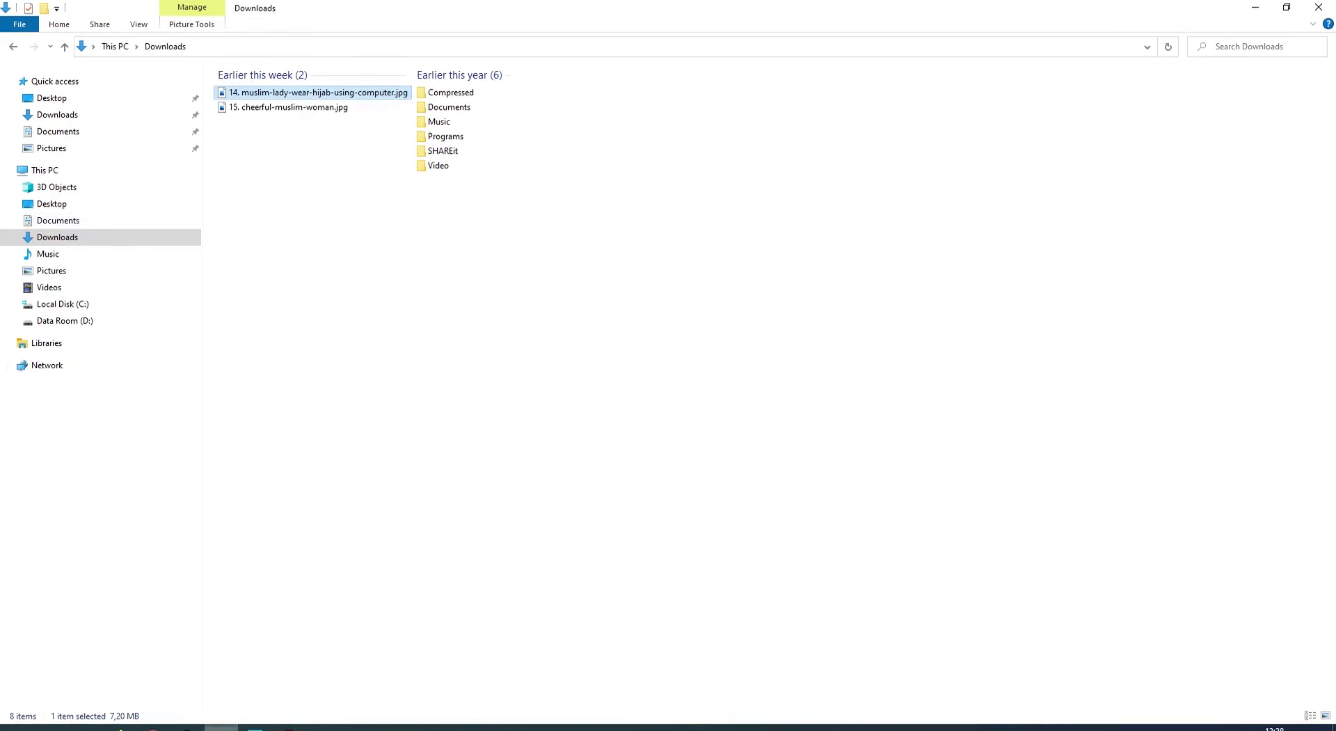
- Open the Pictures folder and drag hijab.jpg onto the Photoshop taskbar button
click(45, 273)
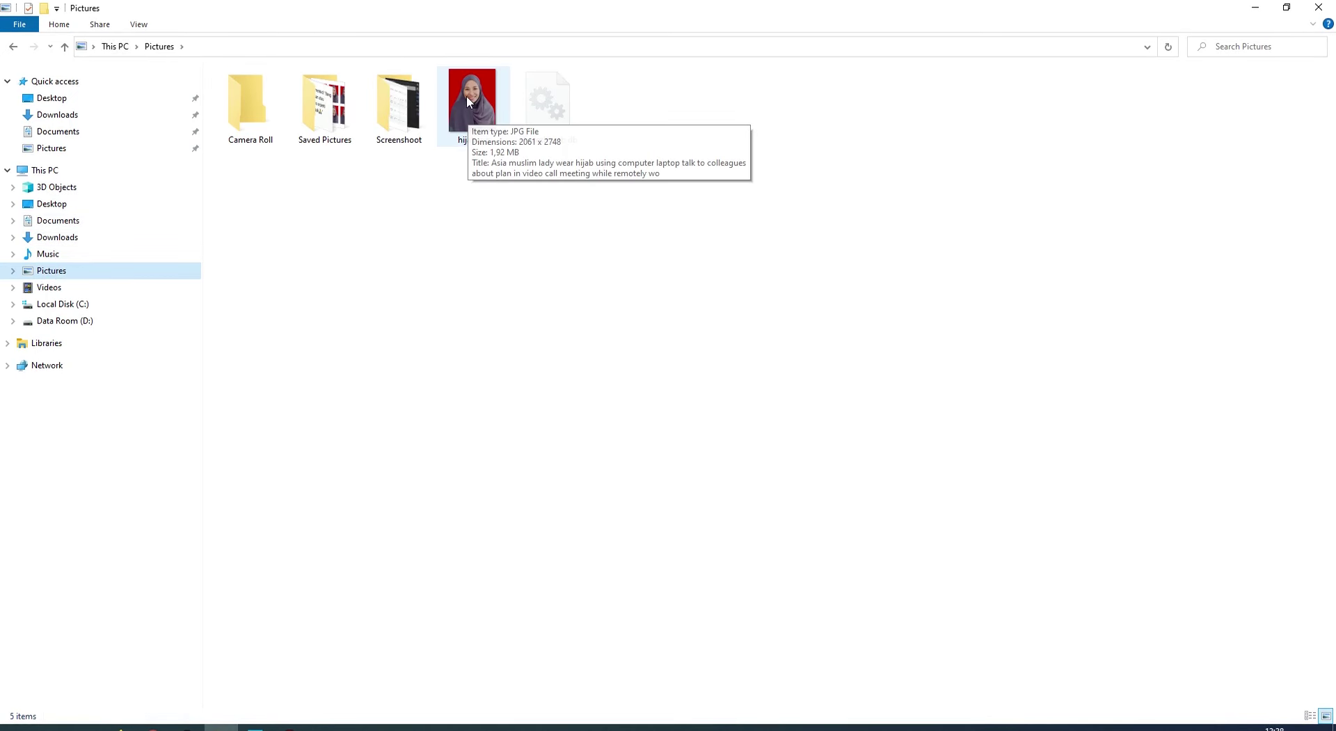
click(466, 101)
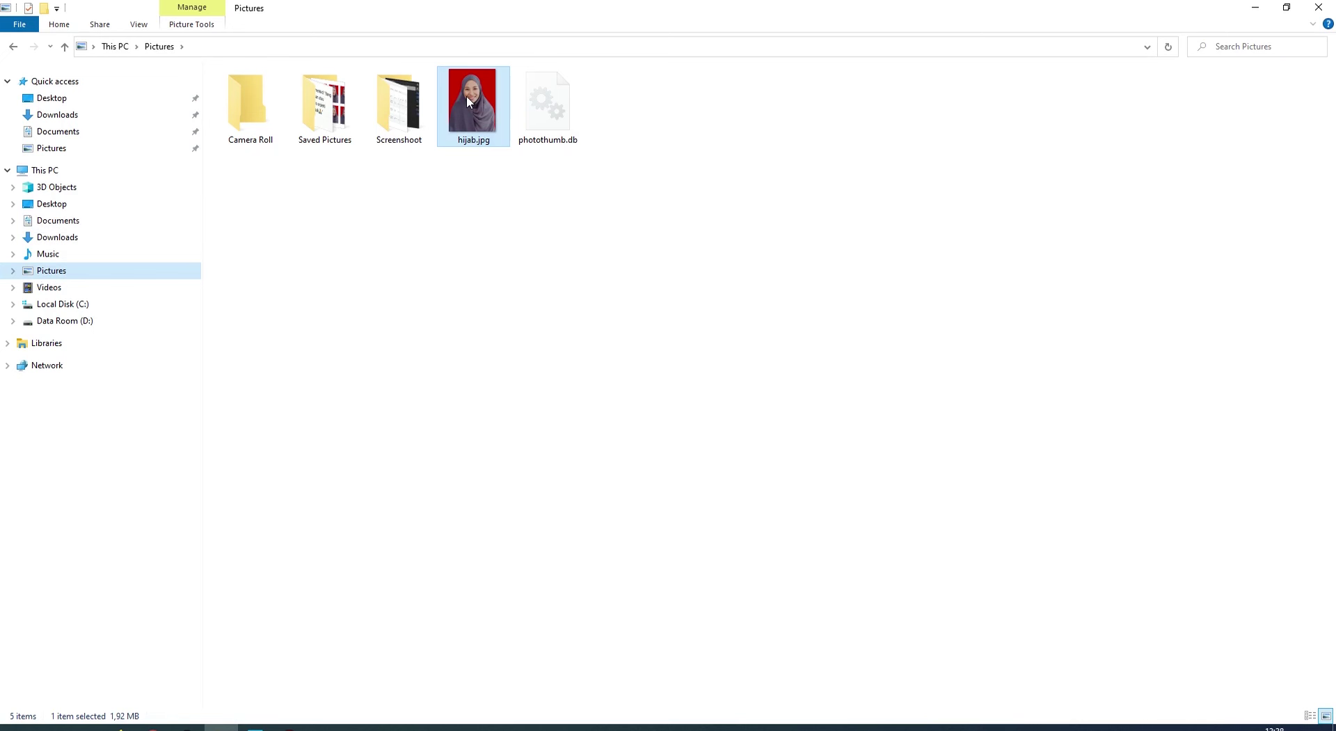
drag(466, 101, 255, 726)
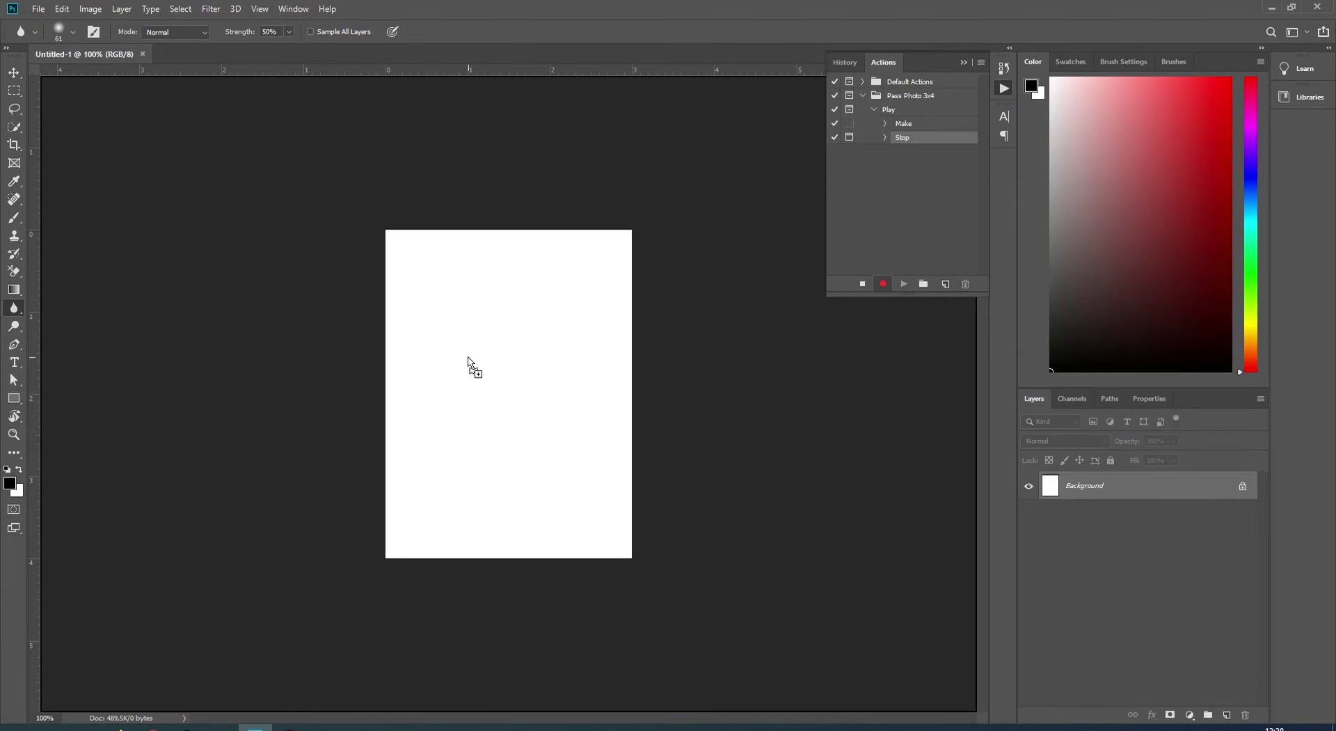
- Place hijab.jpg on the 3 × 4 cm canvas, enlarged and shifted to fill it
drag(255, 726, 470, 361)
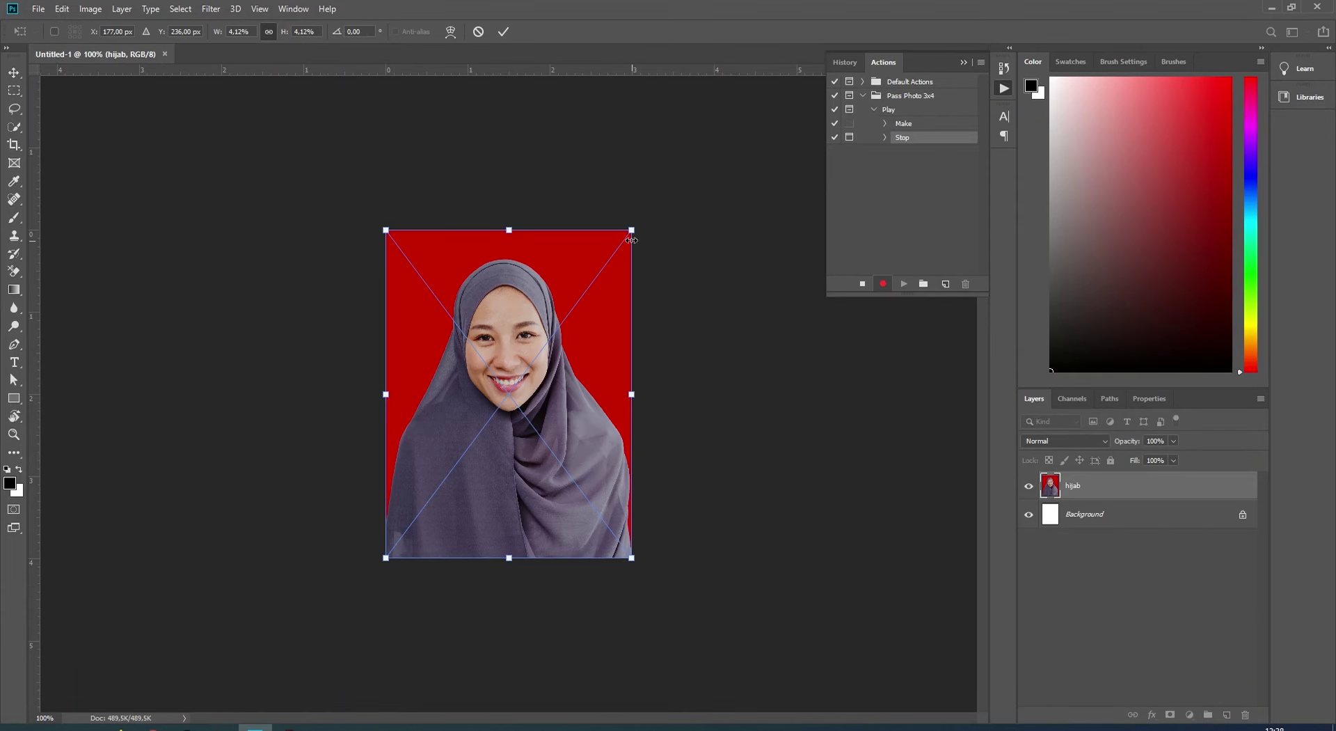
drag(631, 228, 657, 197)
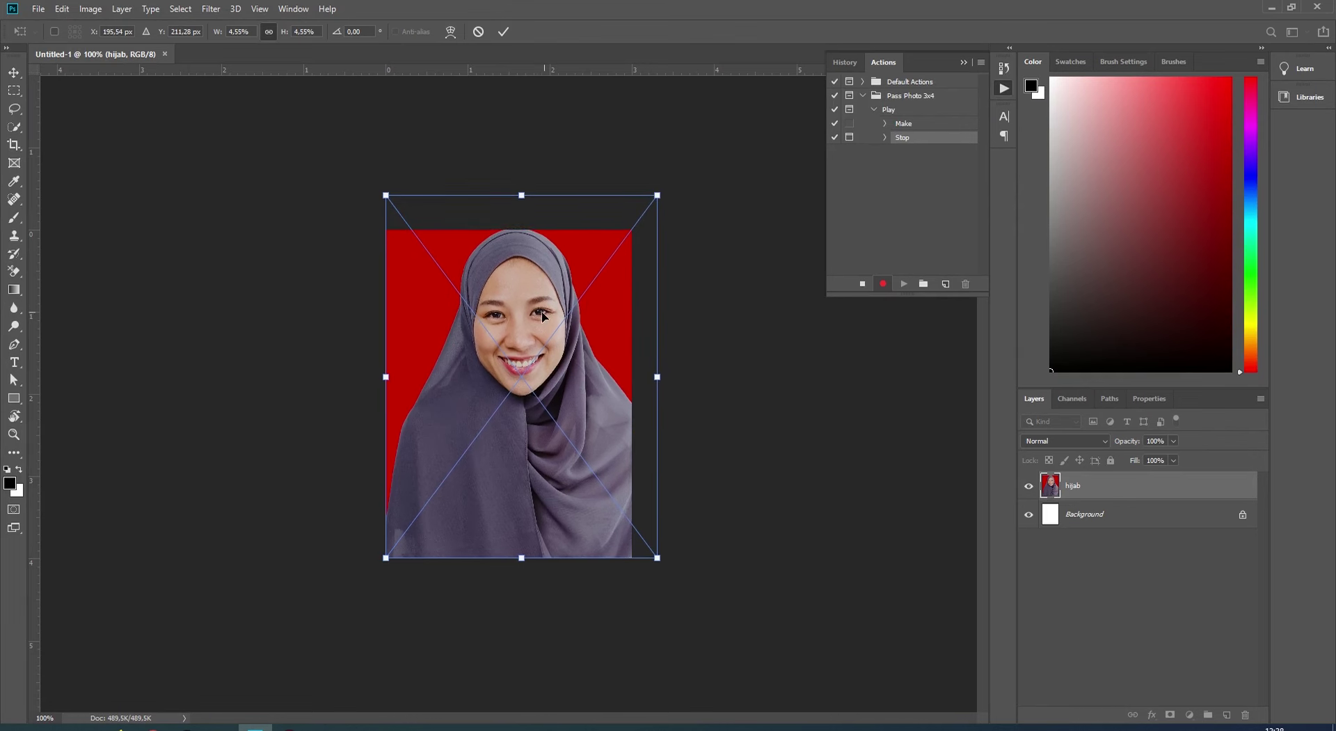
drag(536, 326, 530, 339)
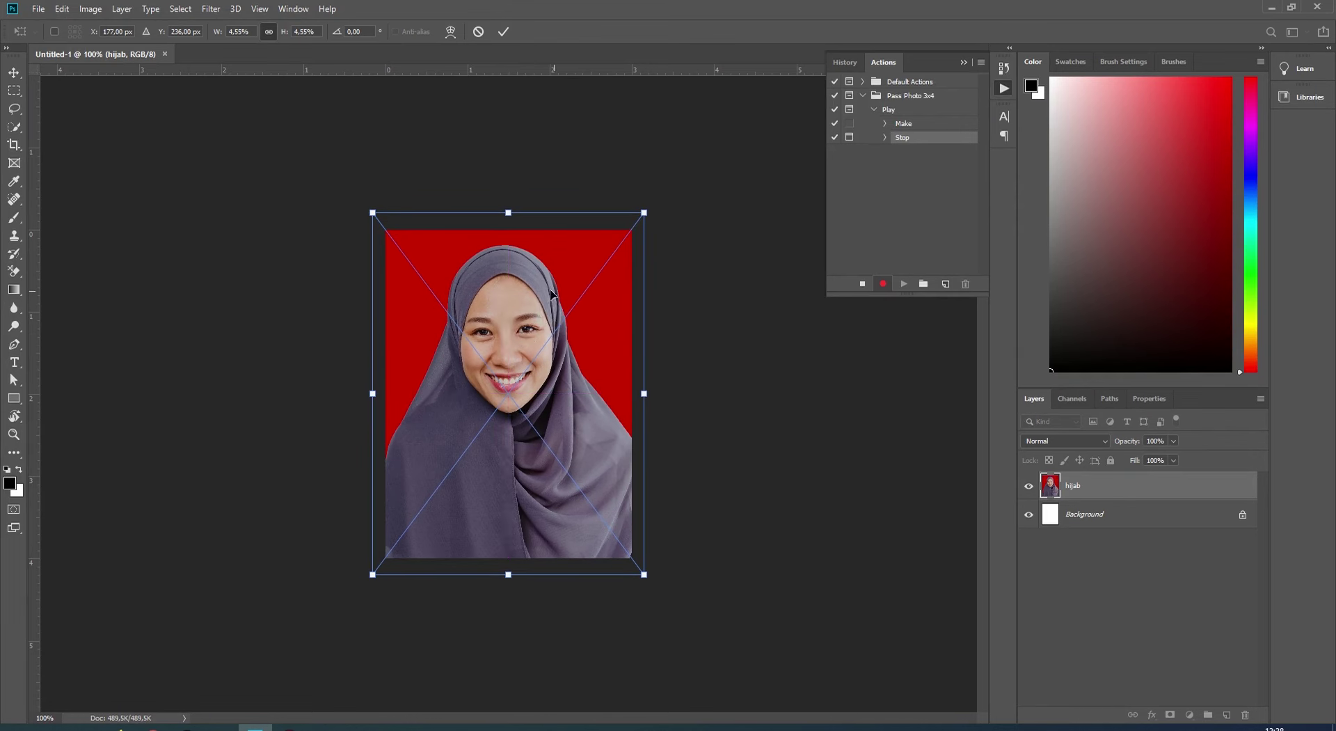
click(503, 32)
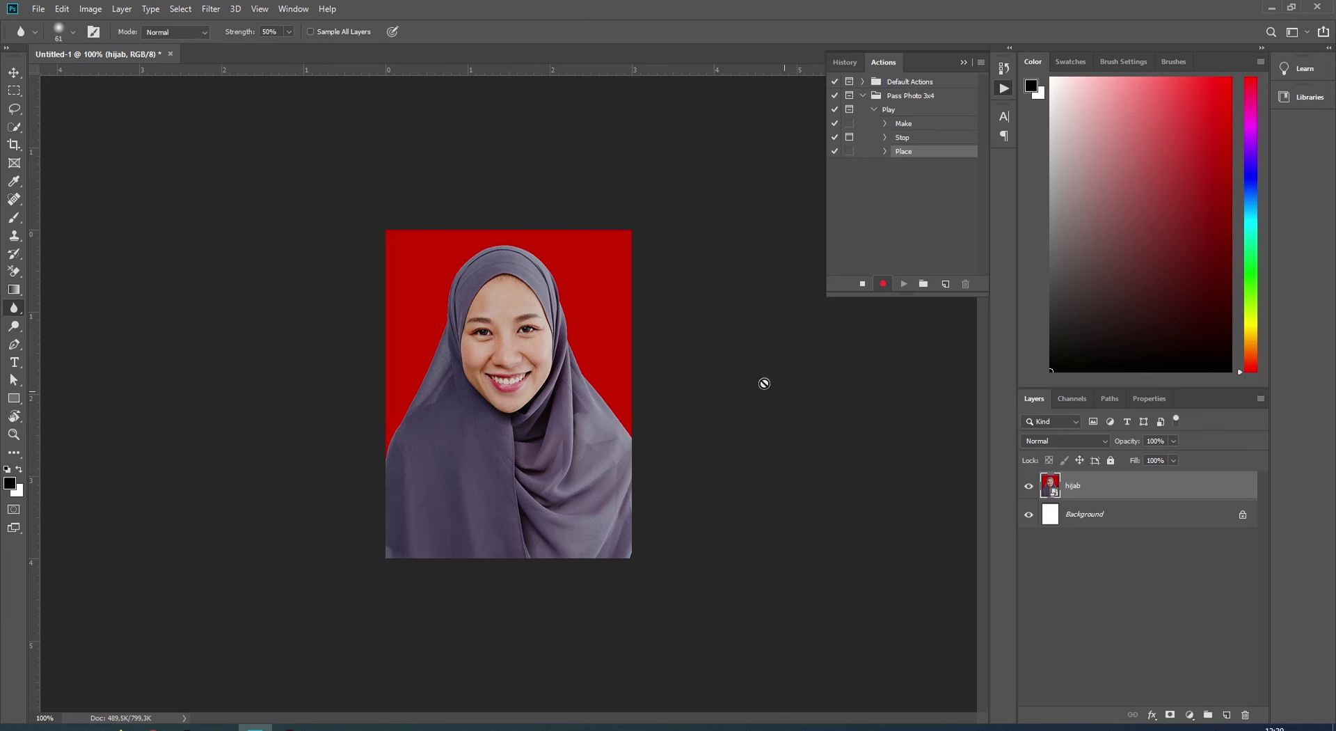
- Flatten the placed photo and Background into a single Background layer
click(1079, 519)
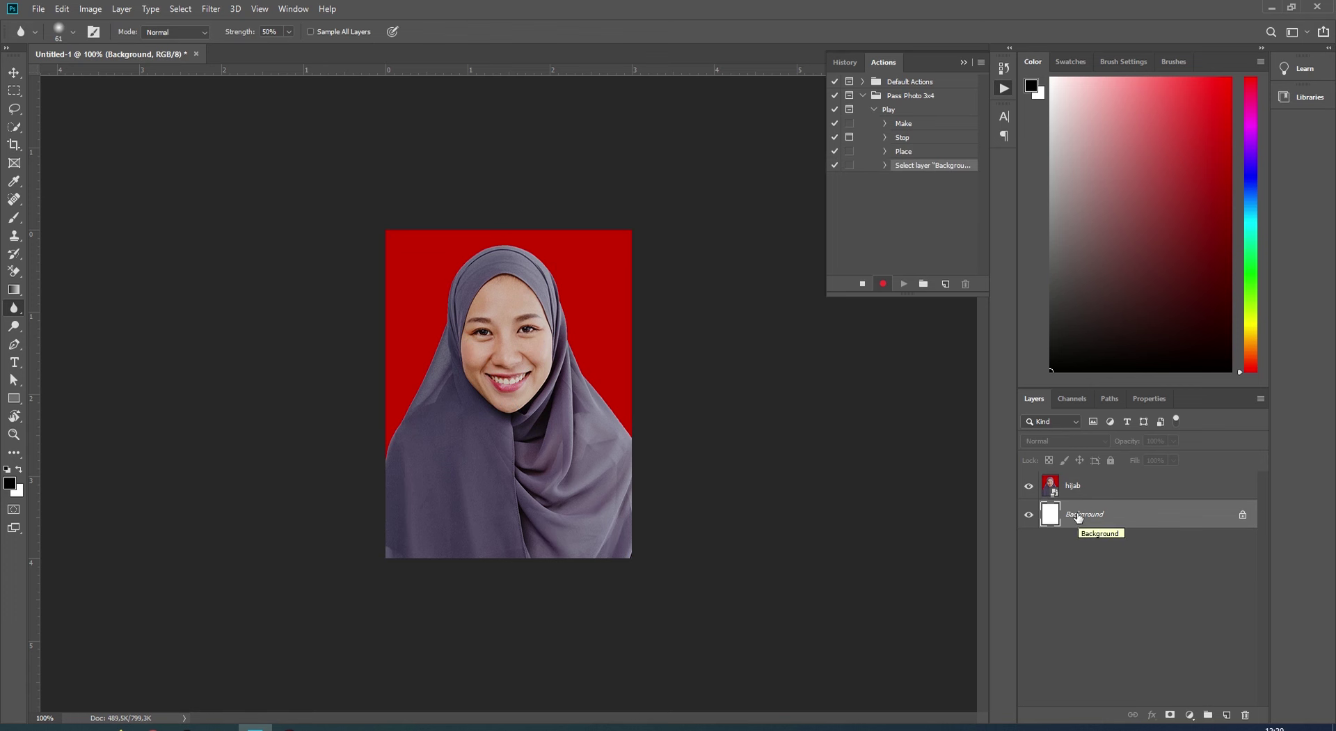
right_click(1079, 516)
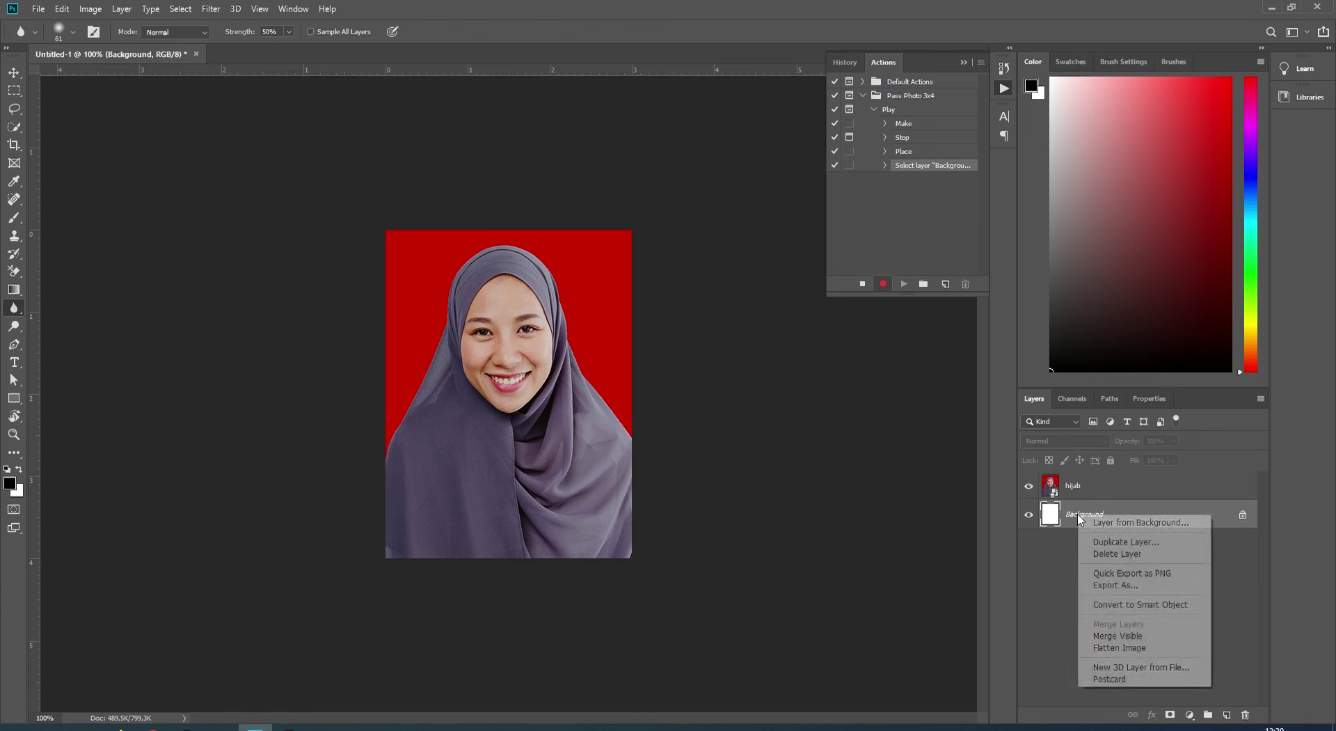
click(1110, 648)
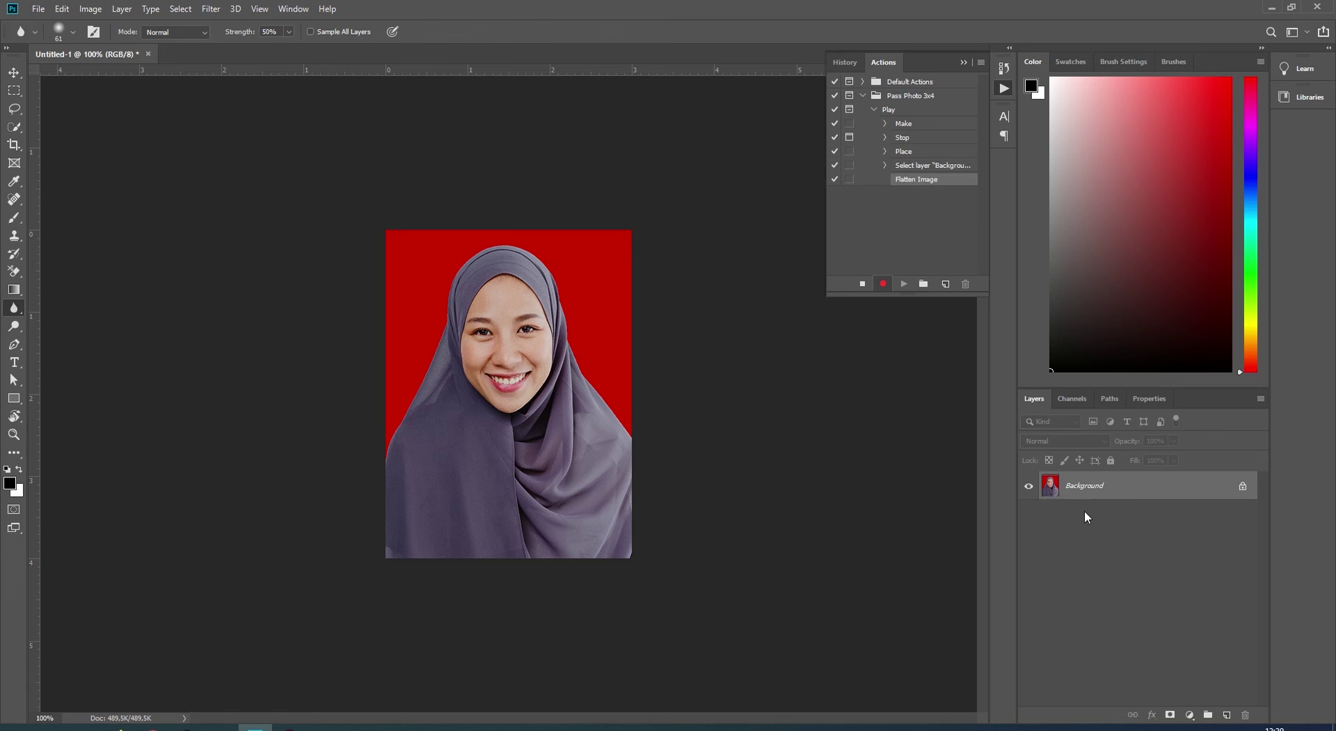
- Select all, contract the selection by 10 pixels, then invert it to the edge band
key(v)
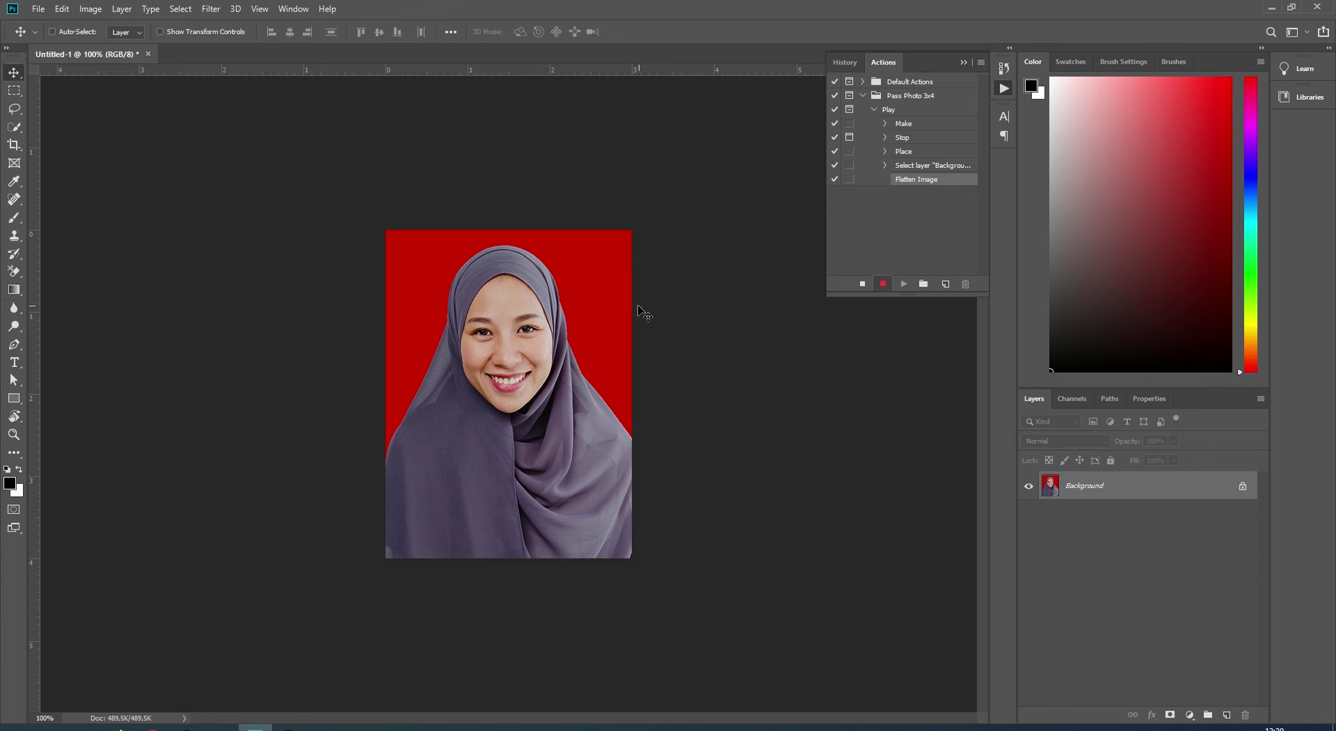
click(182, 9)
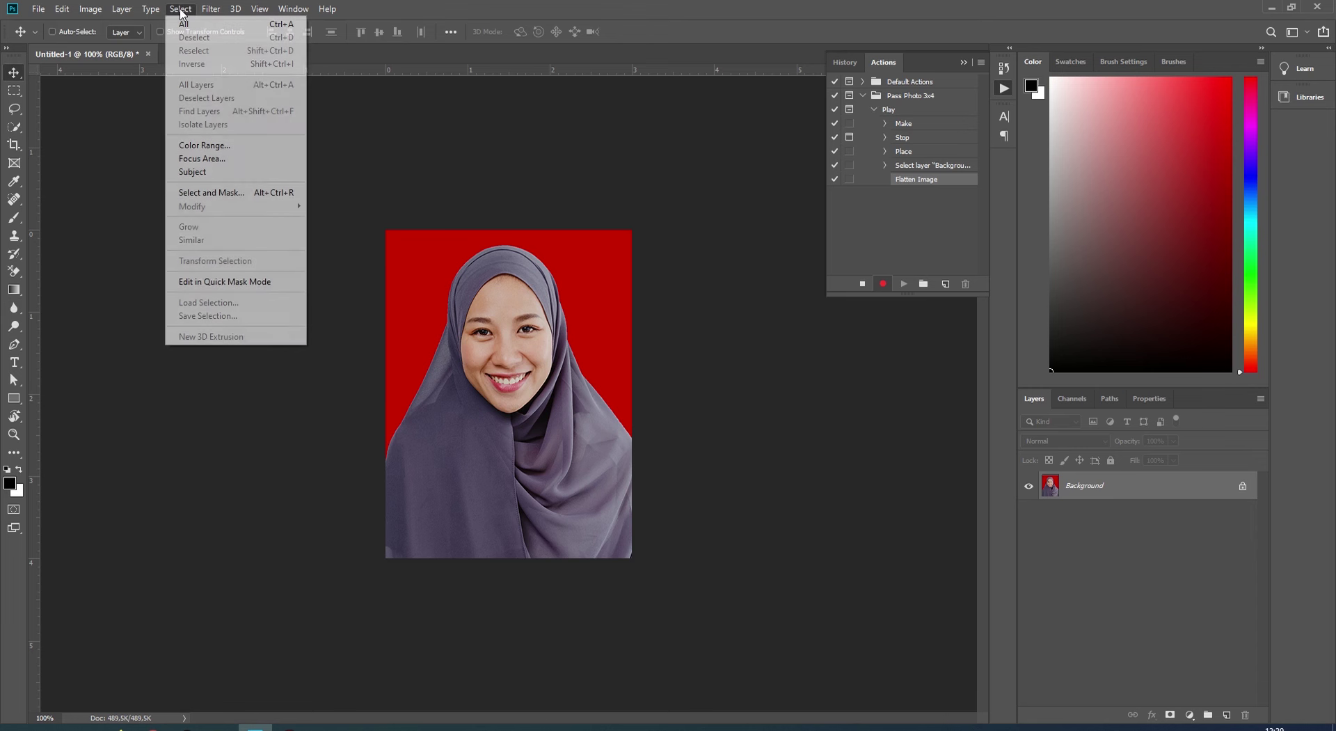
click(186, 30)
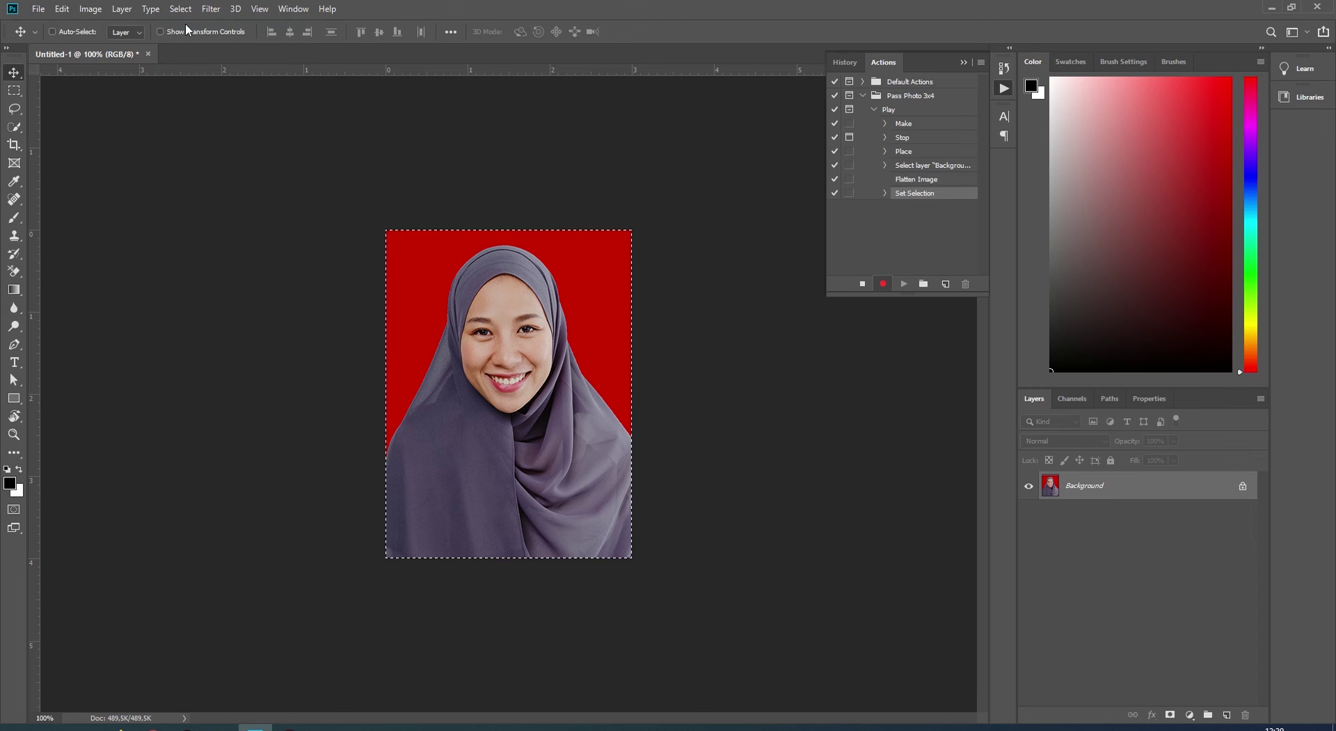
click(178, 10)
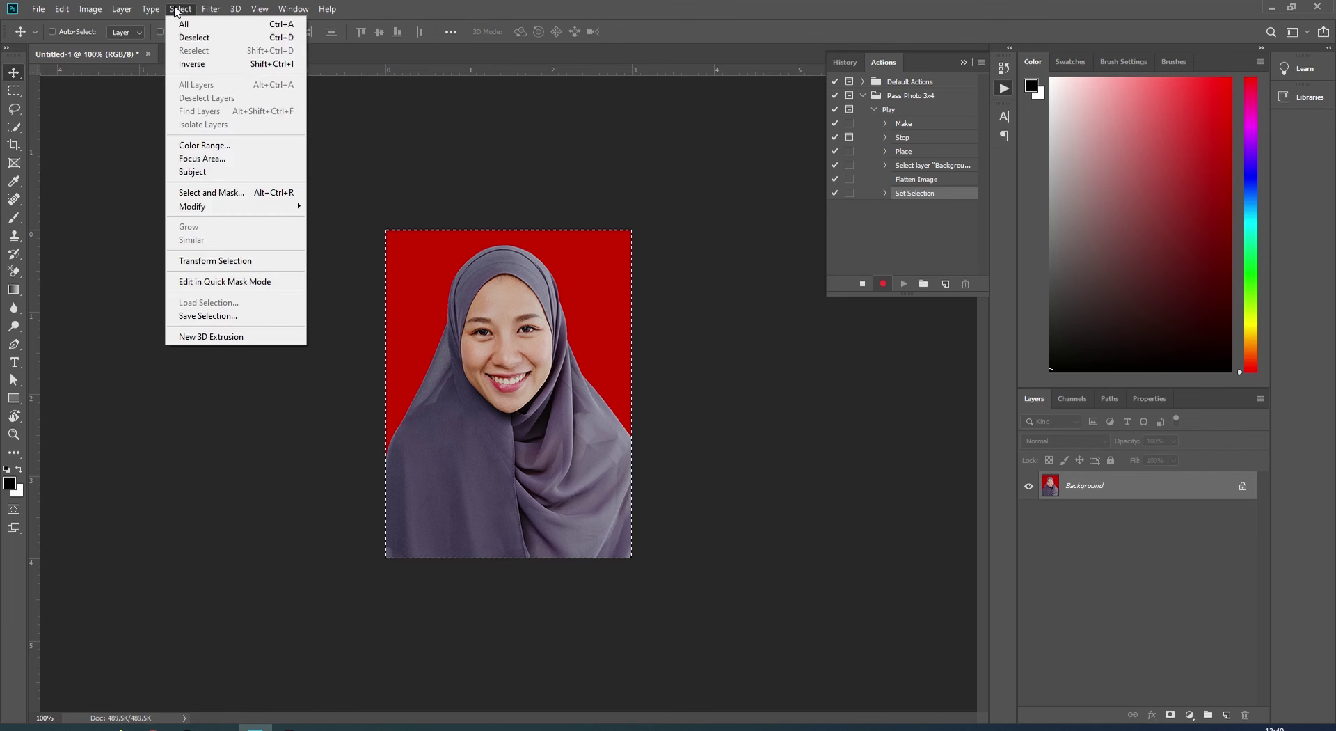
mouse_move(192, 206)
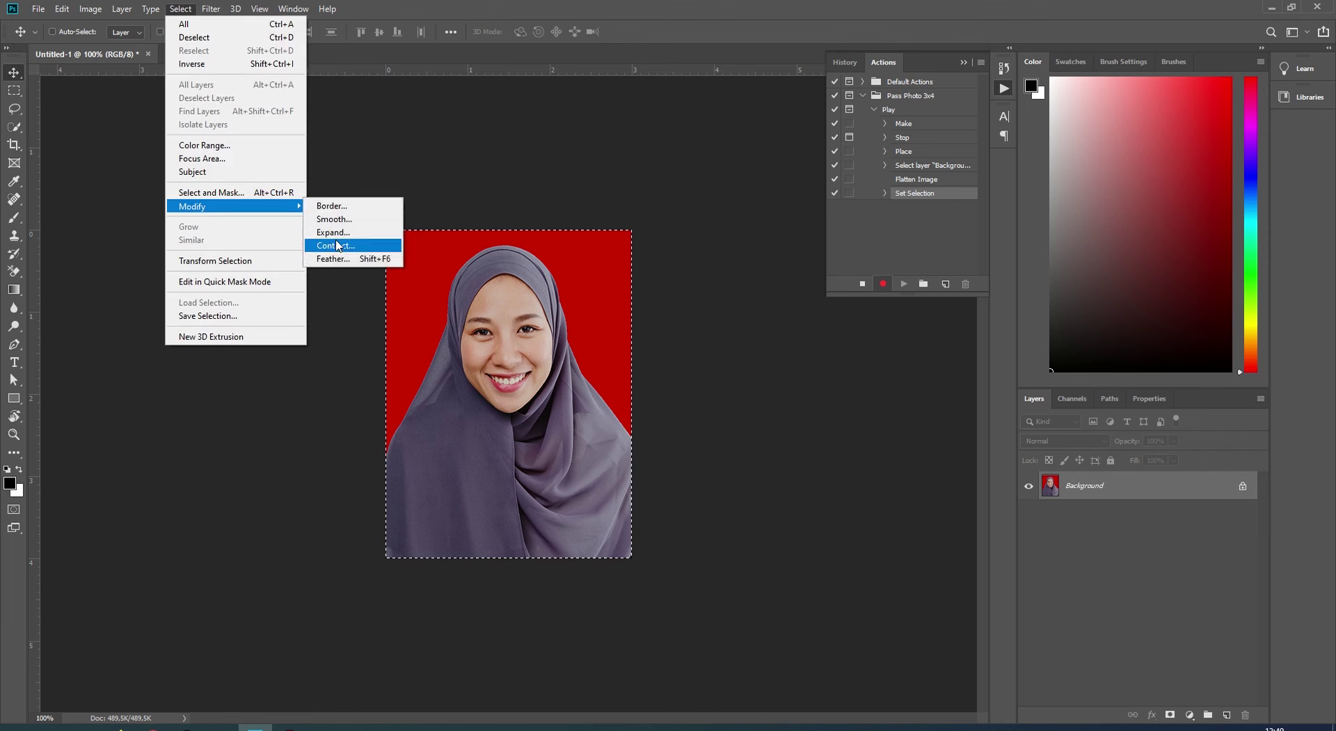
click(337, 245)
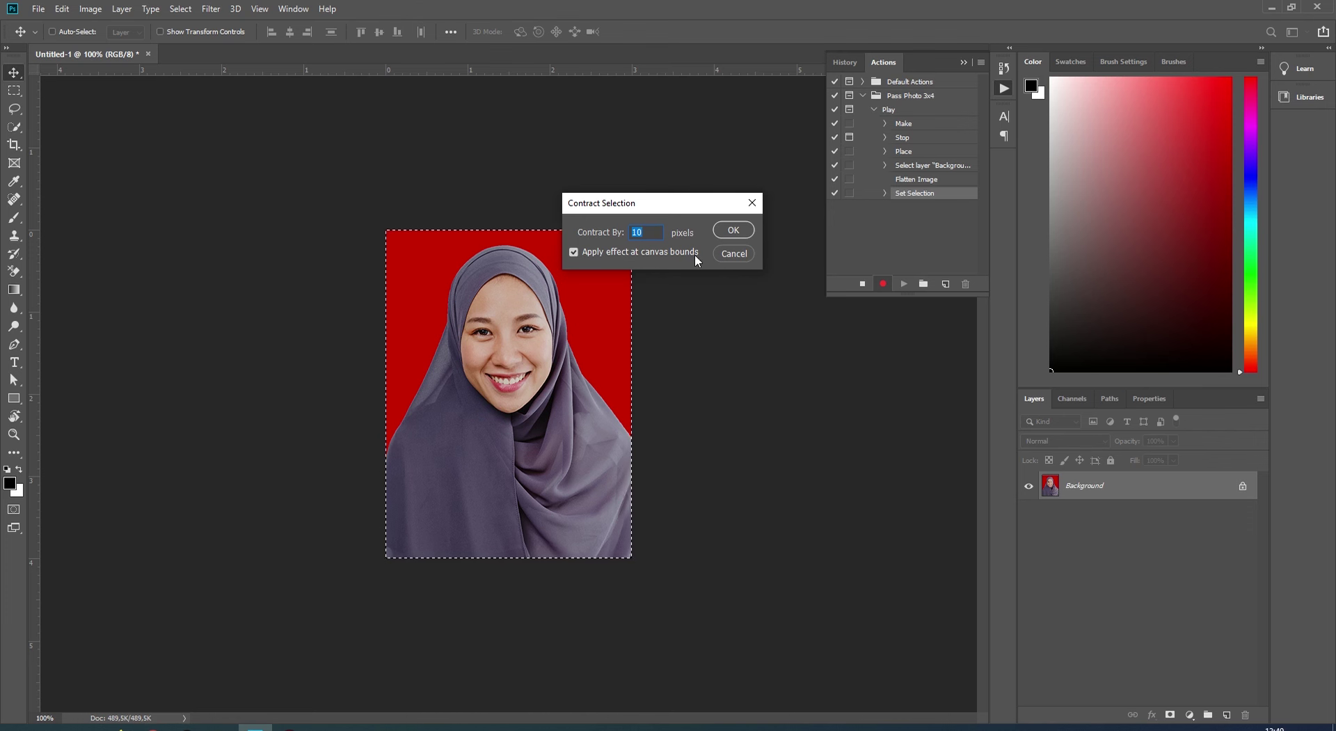
click(733, 230)
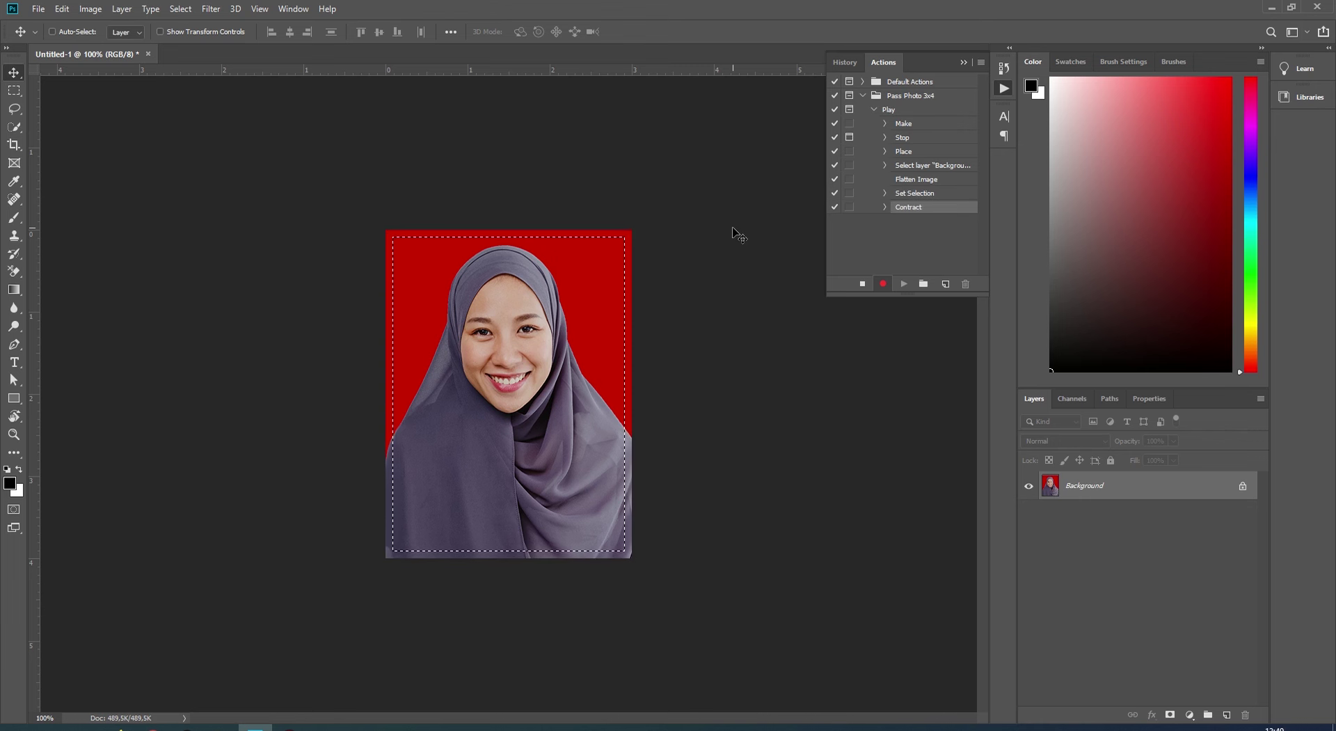
click(185, 9)
click(201, 62)
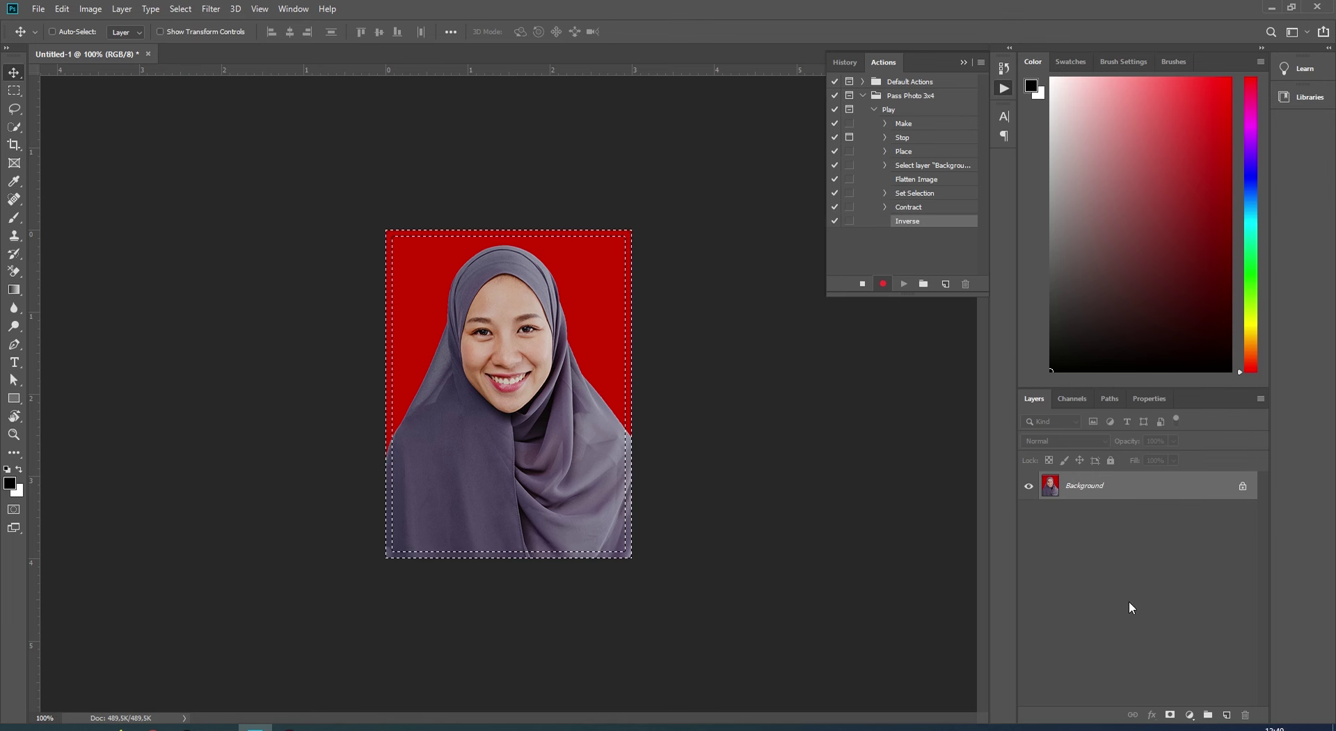
- On a new Layer 1, fill the edge selection with White, then deselect
click(1227, 712)
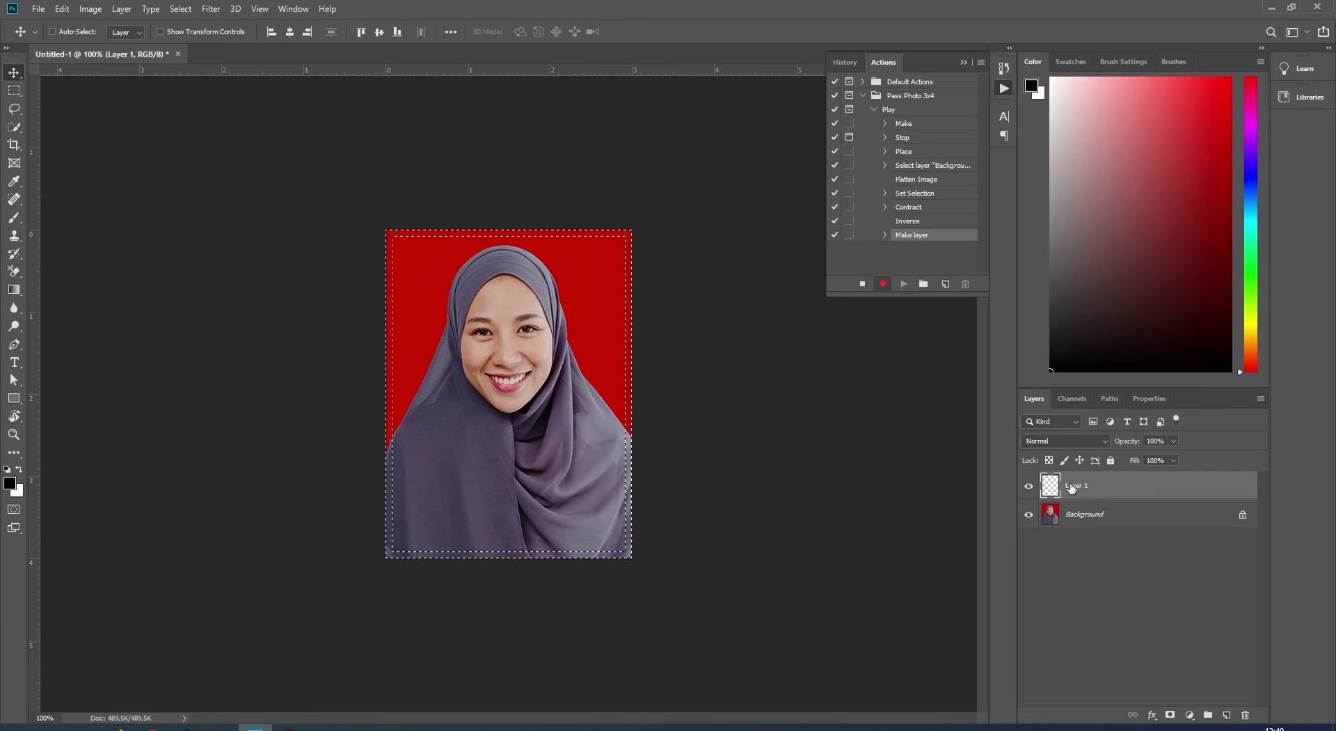
click(62, 8)
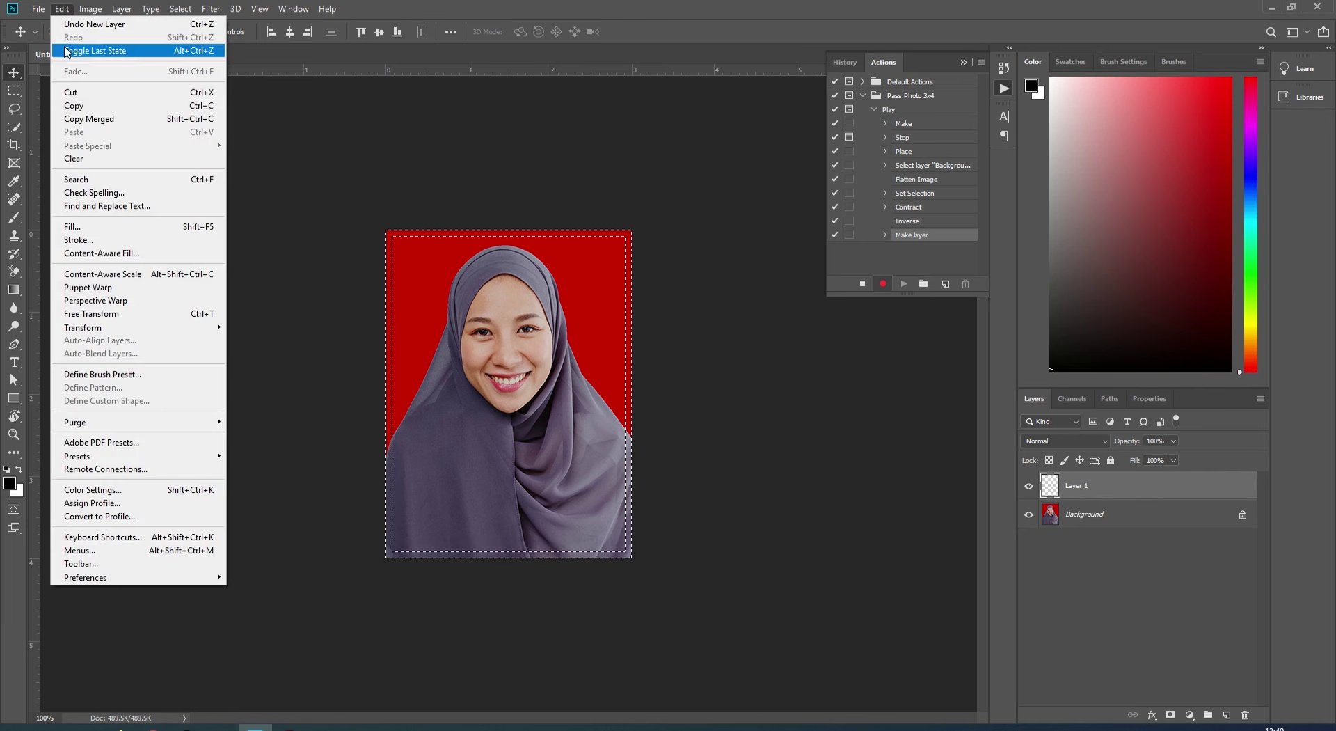
click(97, 228)
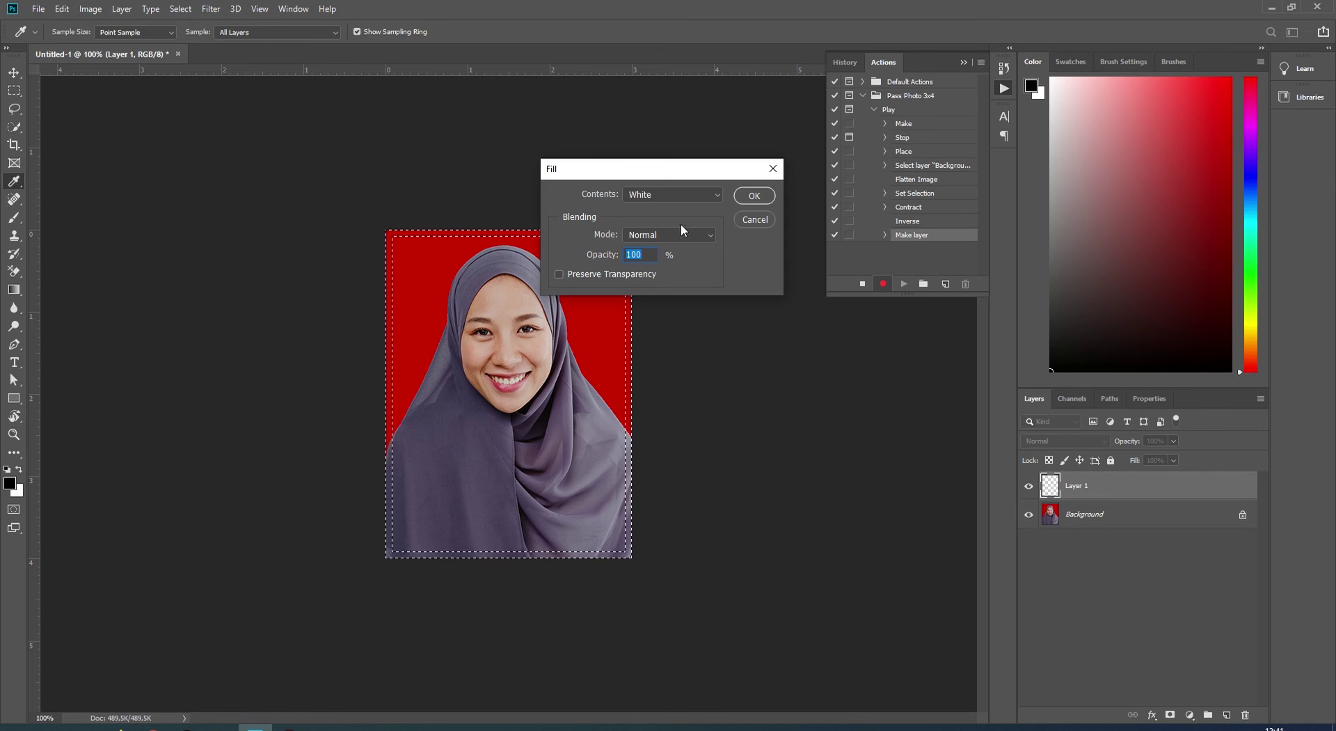
click(719, 192)
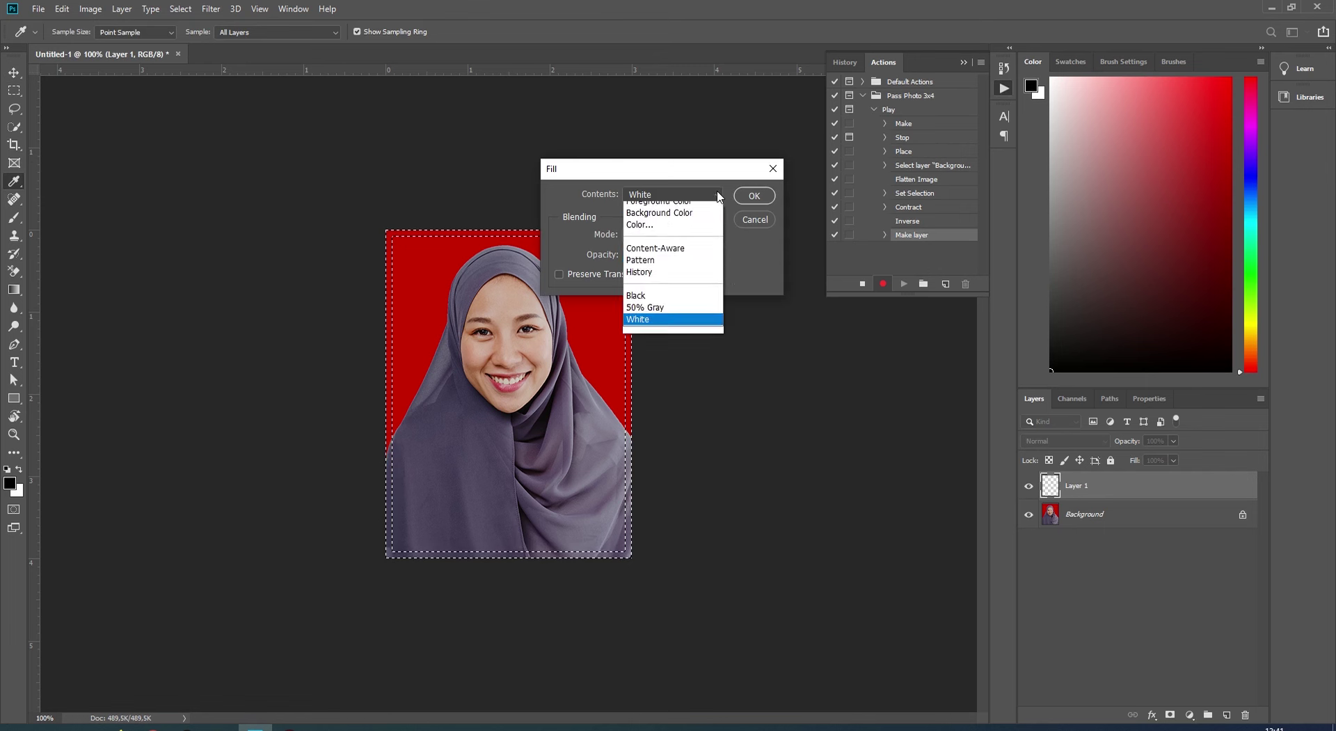
click(641, 327)
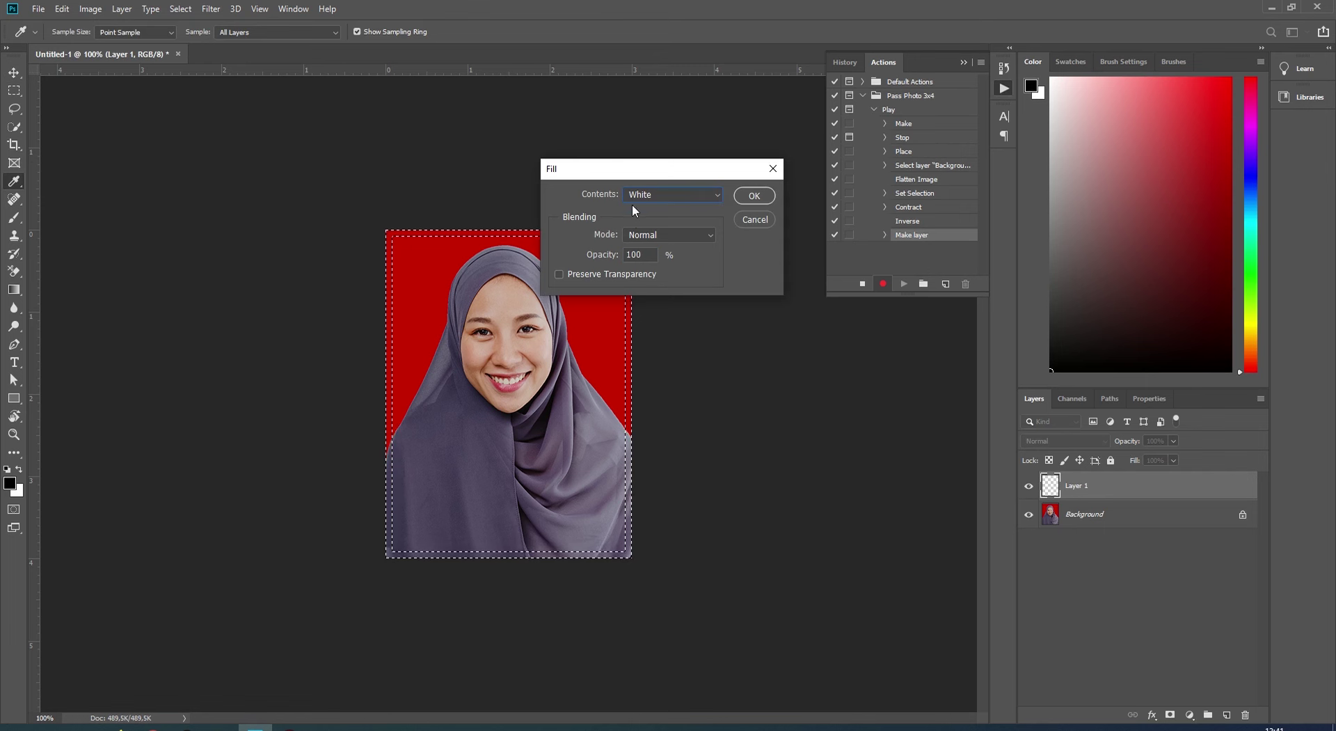
click(754, 196)
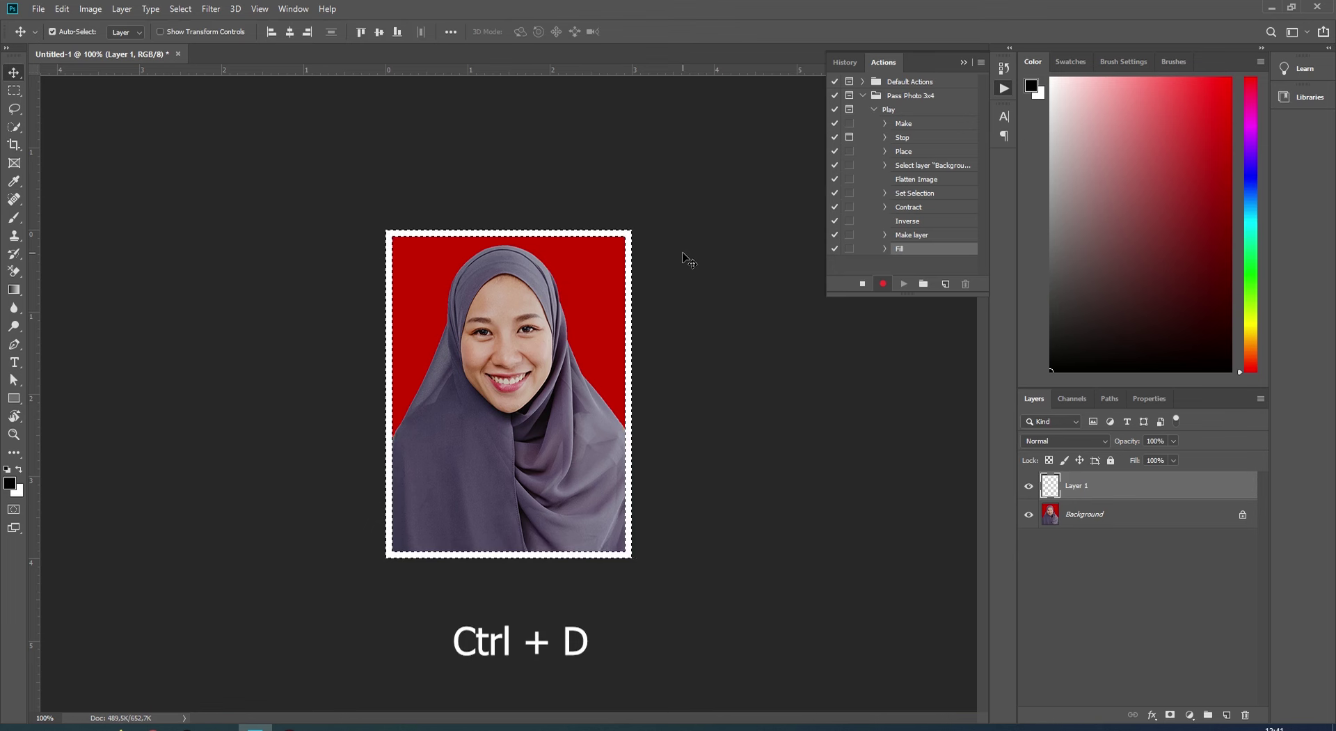
key(ctrl+d)
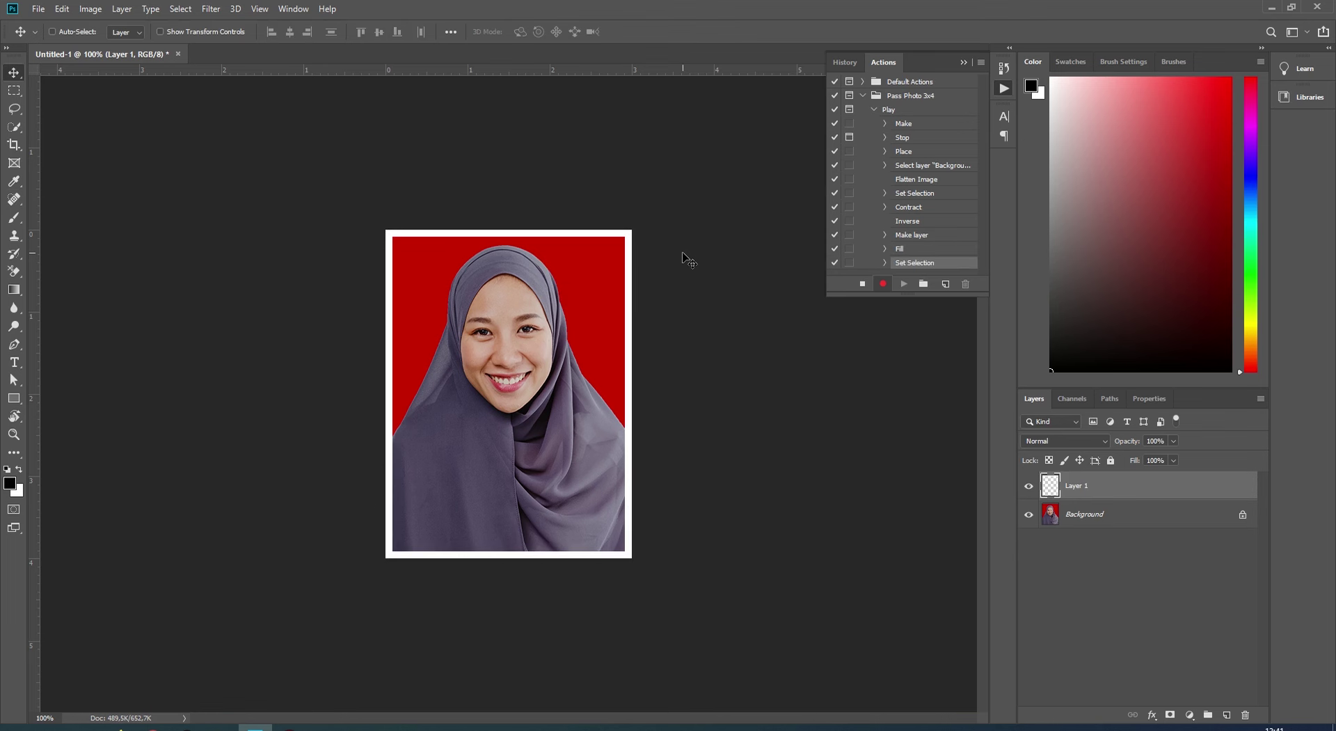
- Add a 1 px, centre-positioned Stroke at 50% opacity to Layer 1
click(1152, 714)
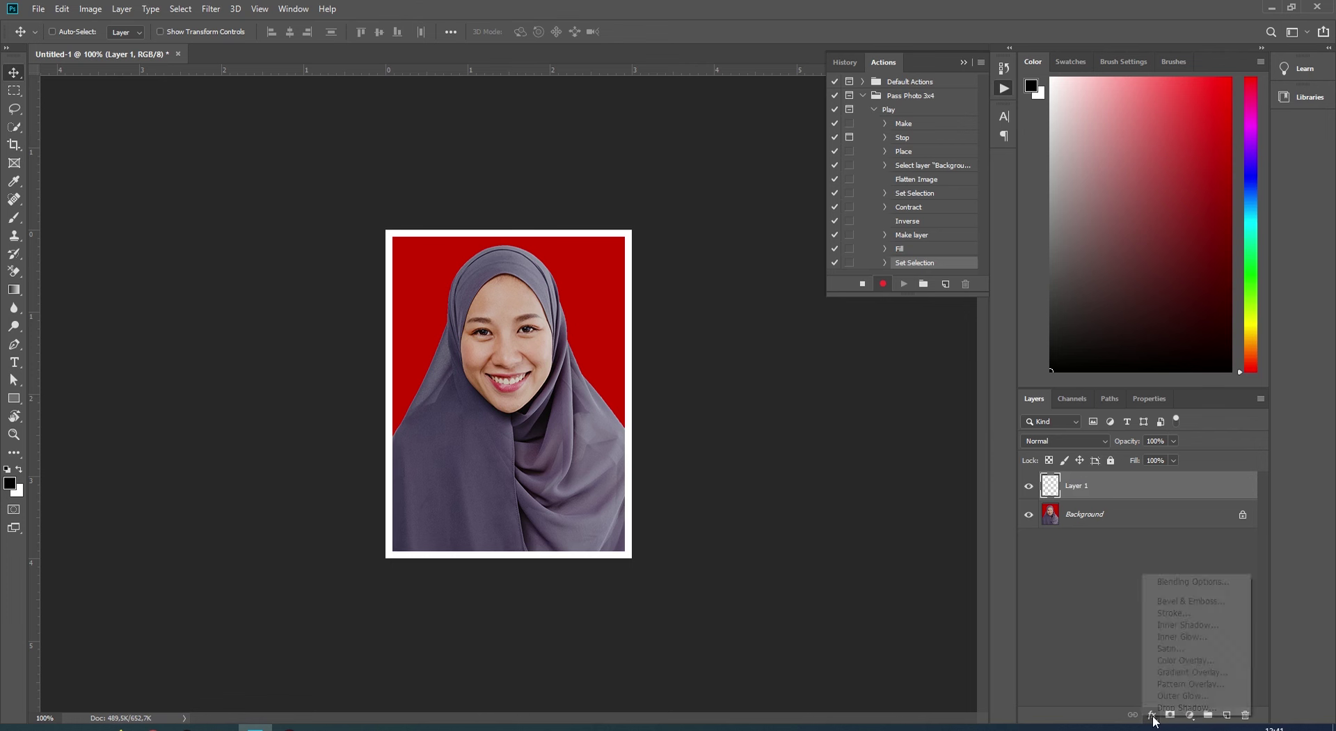
click(1185, 614)
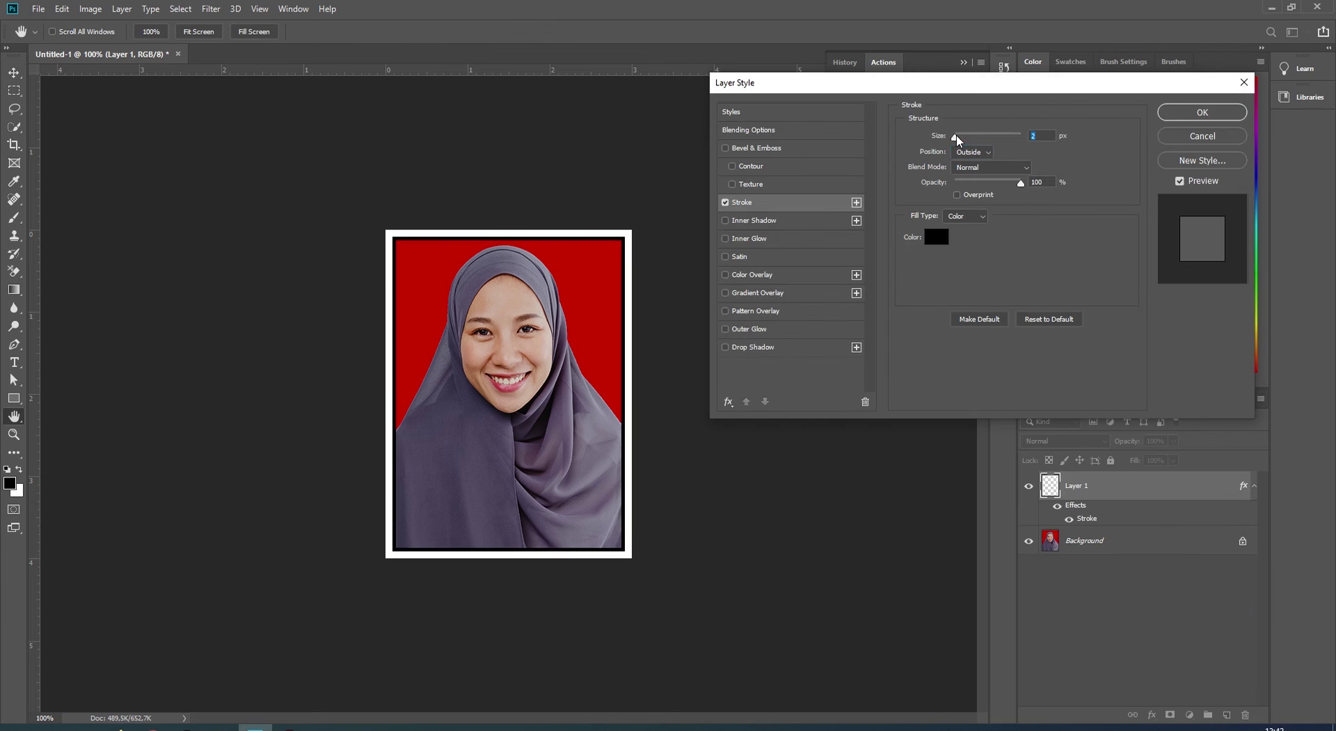
drag(956, 135, 945, 135)
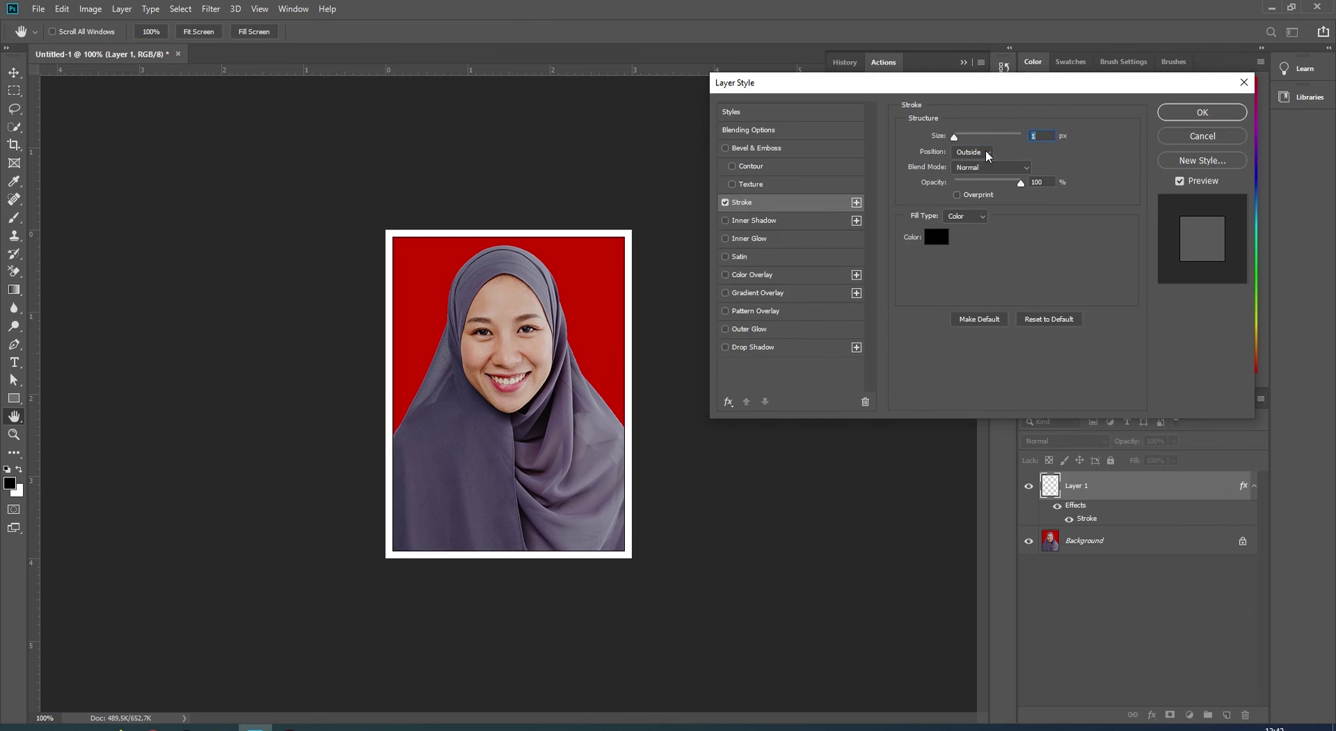
click(972, 152)
click(968, 185)
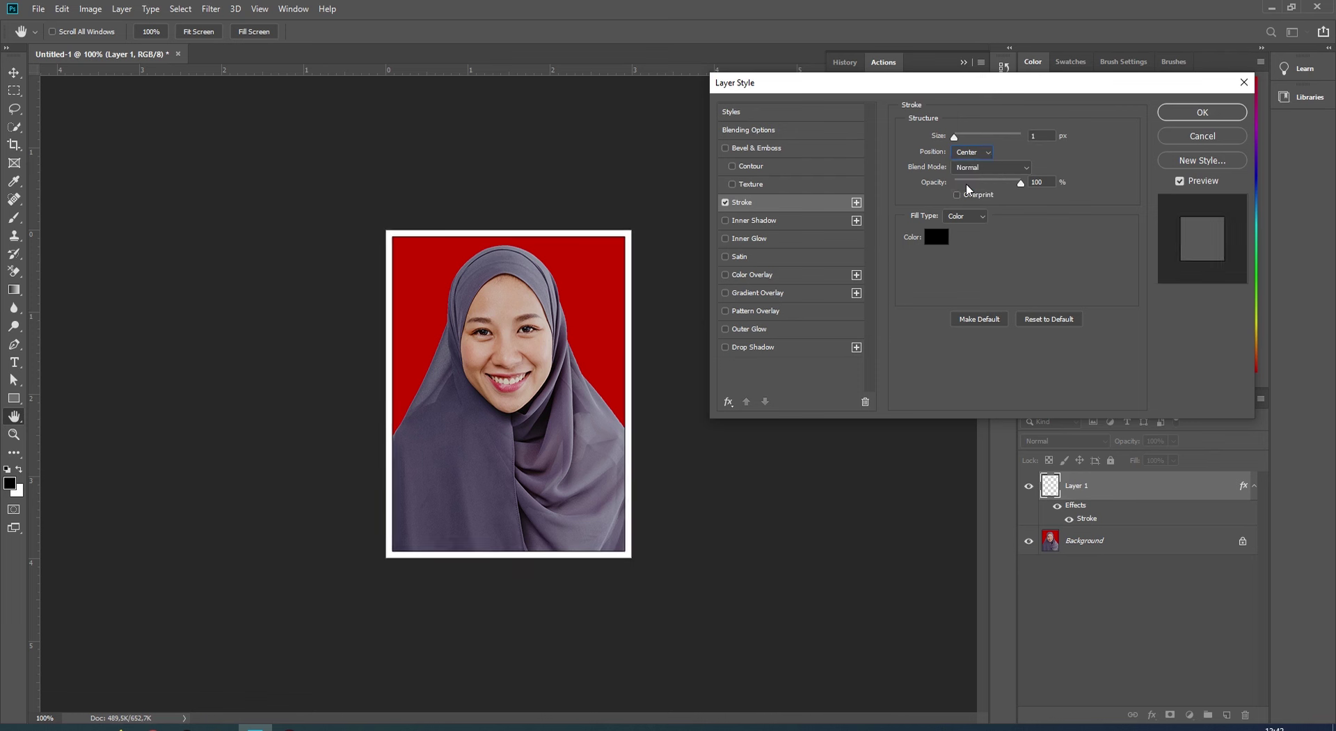
text(5)
text(0)
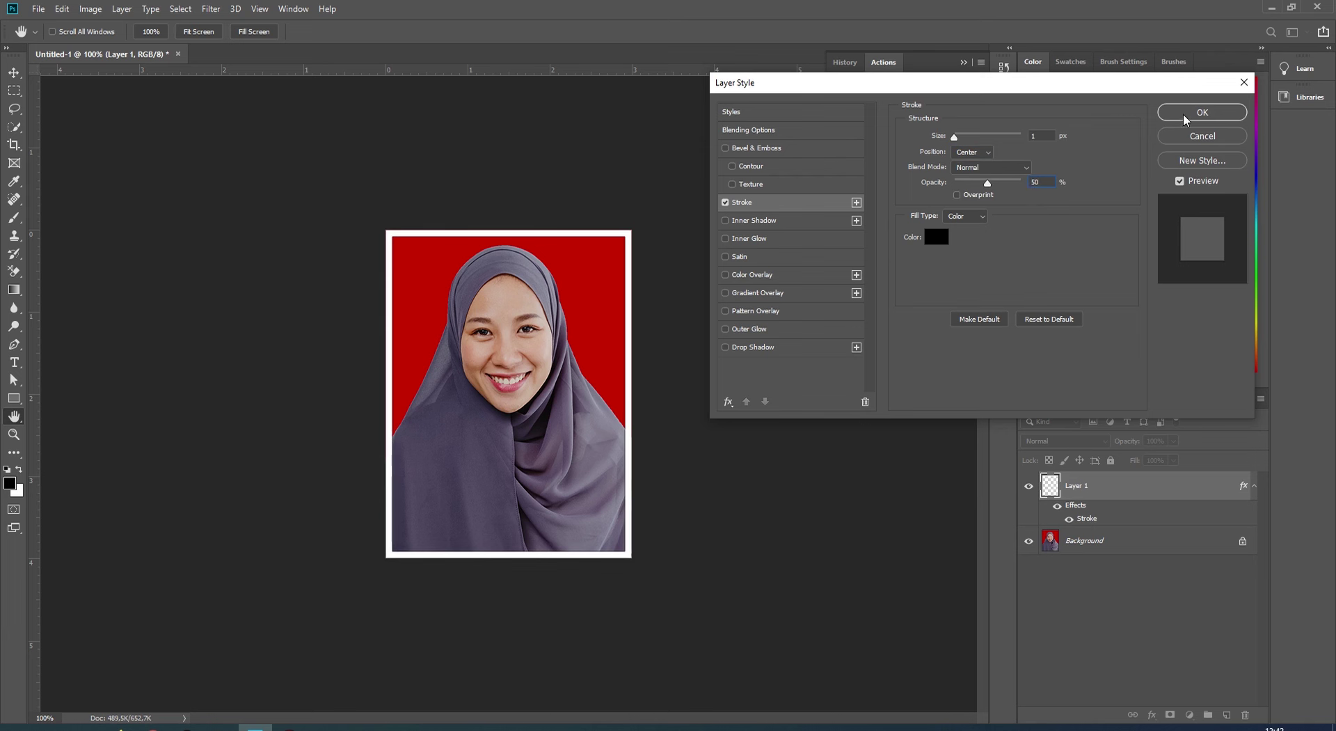
click(1197, 113)
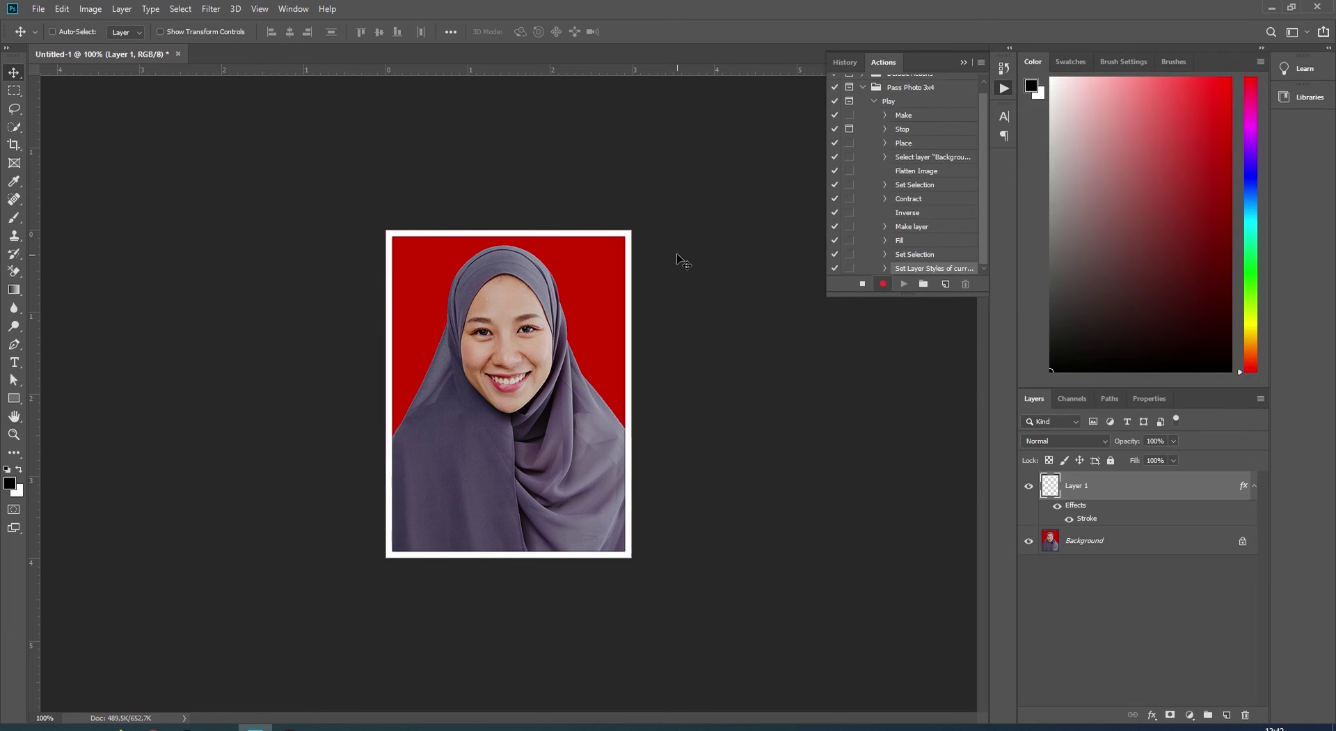
- Flatten the bordered portrait into one Background layer
click(1079, 547)
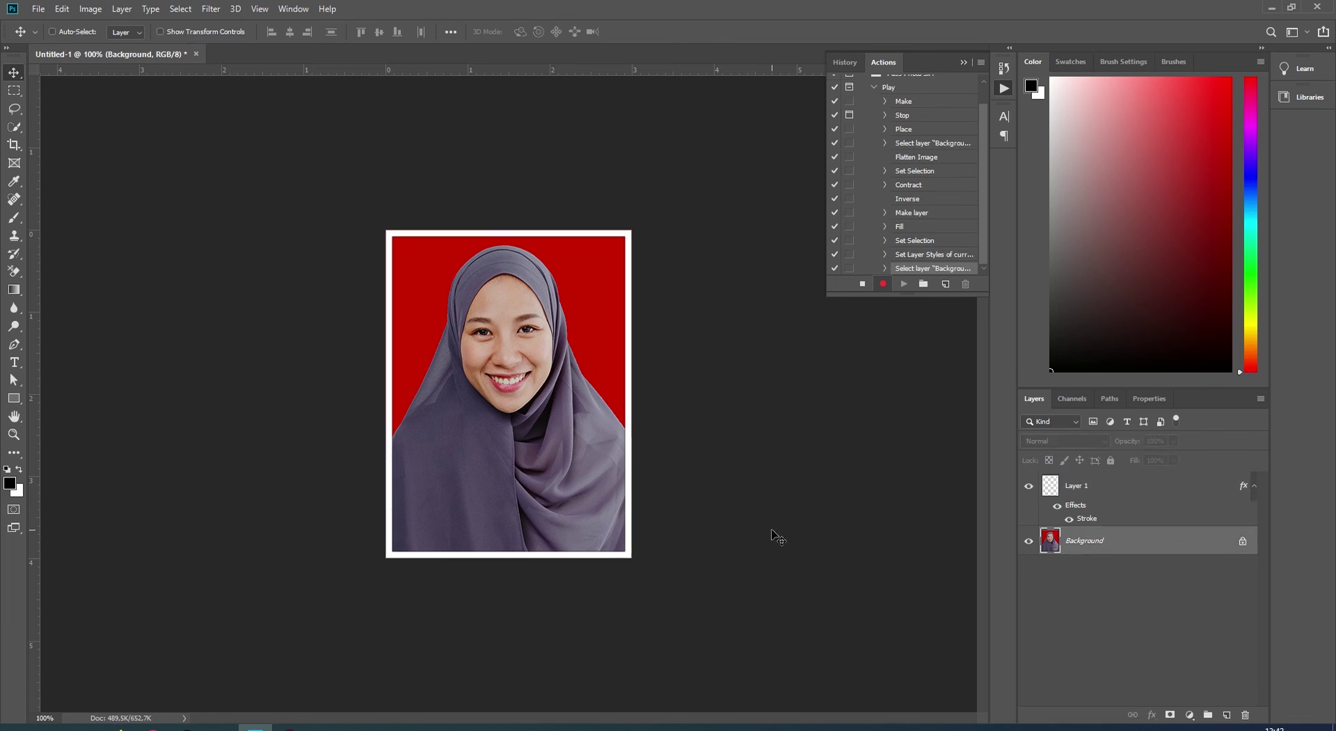
right_click(1080, 547)
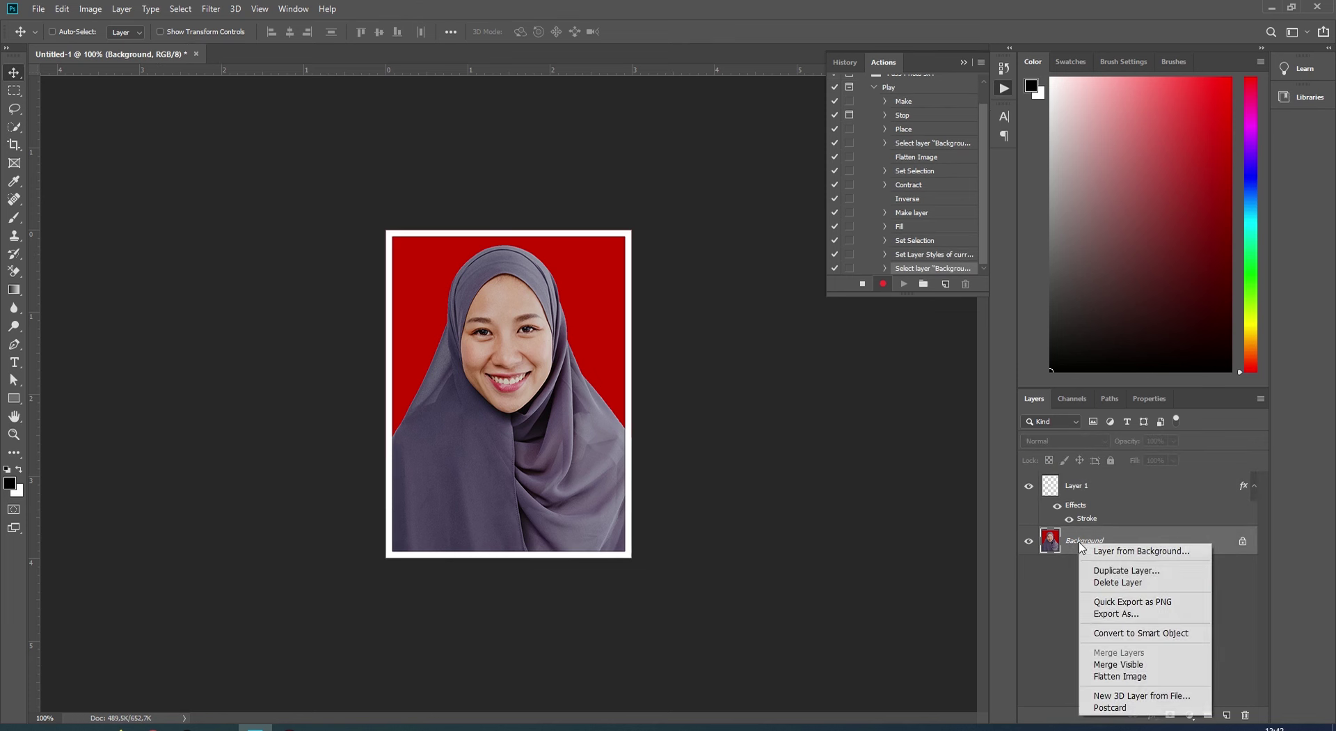
click(1109, 677)
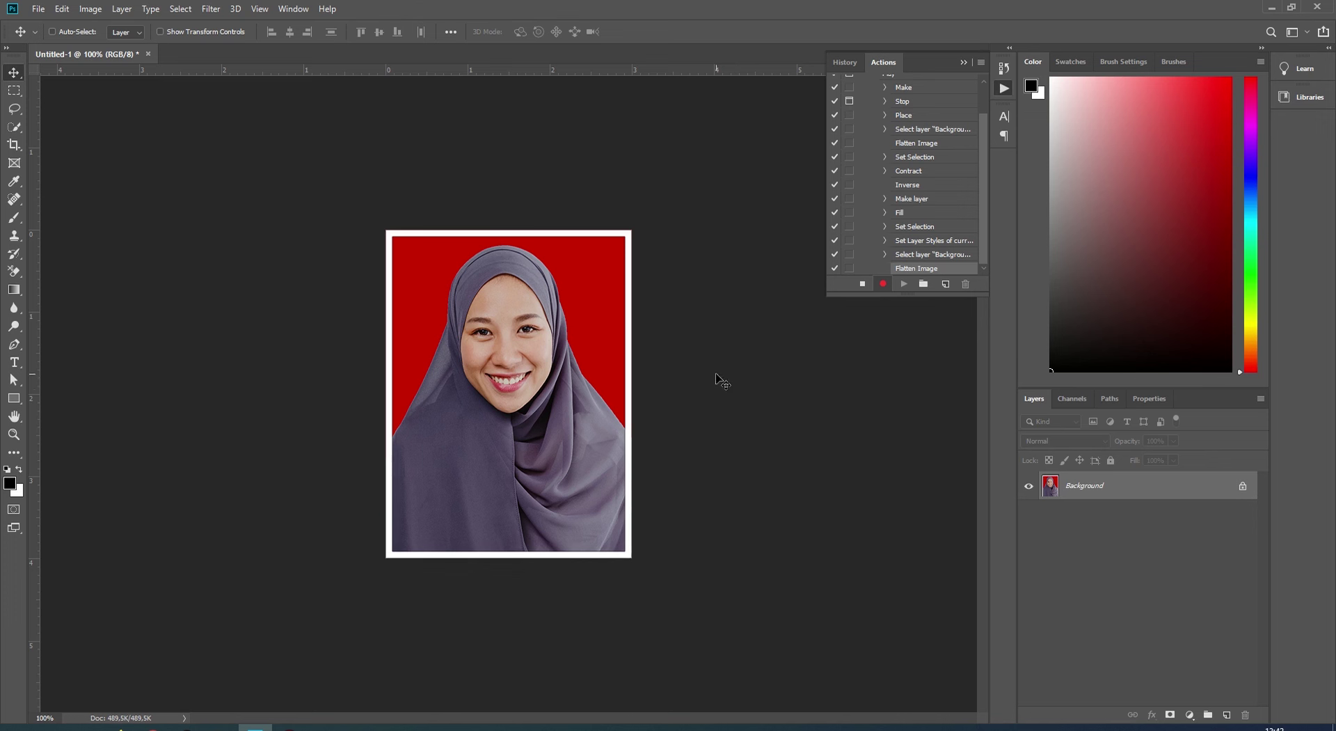
- Create a new document from the Photo preset Landscape 4 x 6 (6 × 4 in, 300 ppi)
click(38, 9)
click(43, 23)
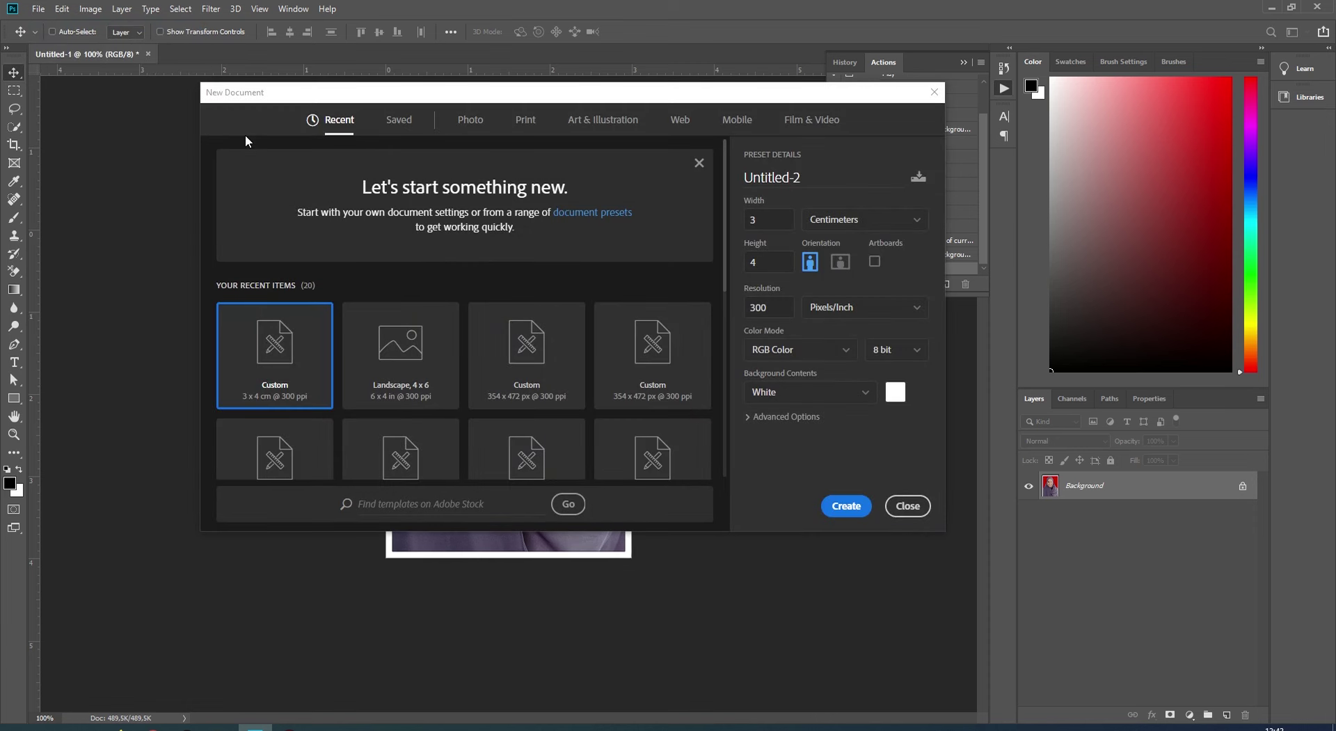
click(524, 125)
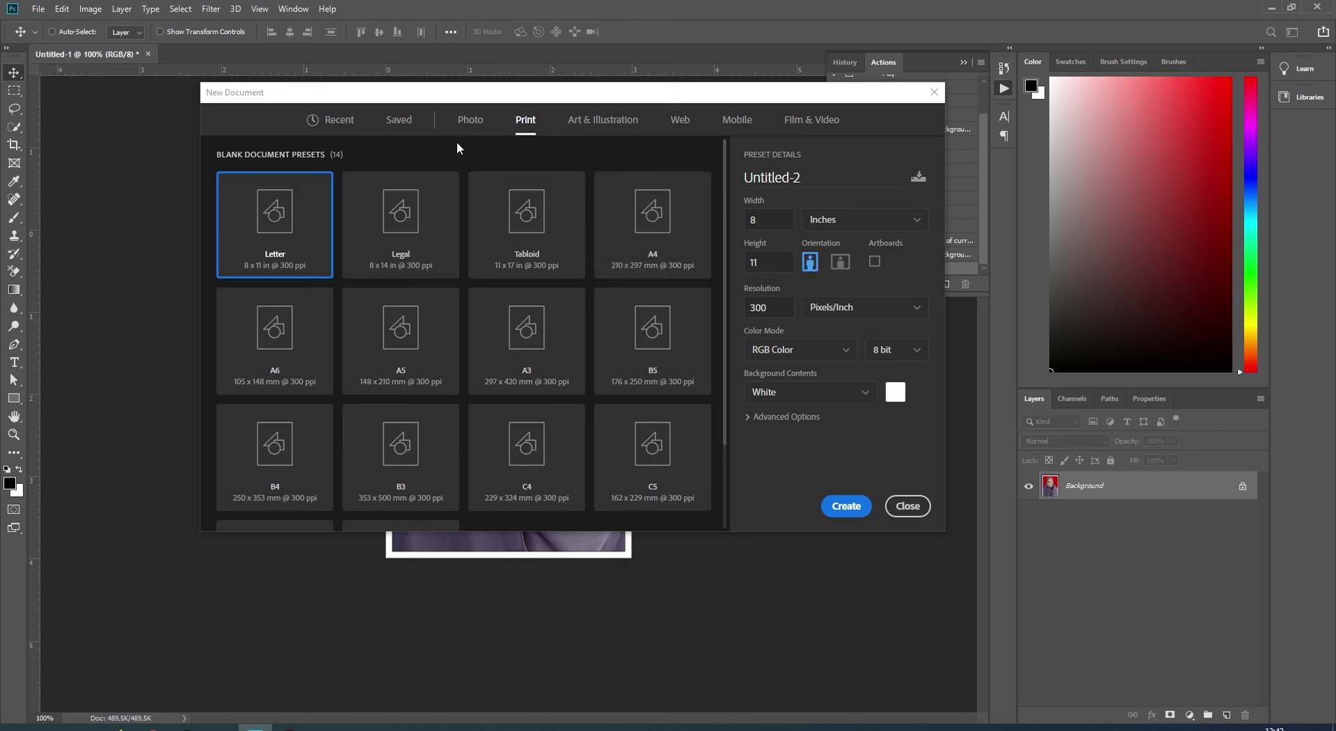
click(464, 125)
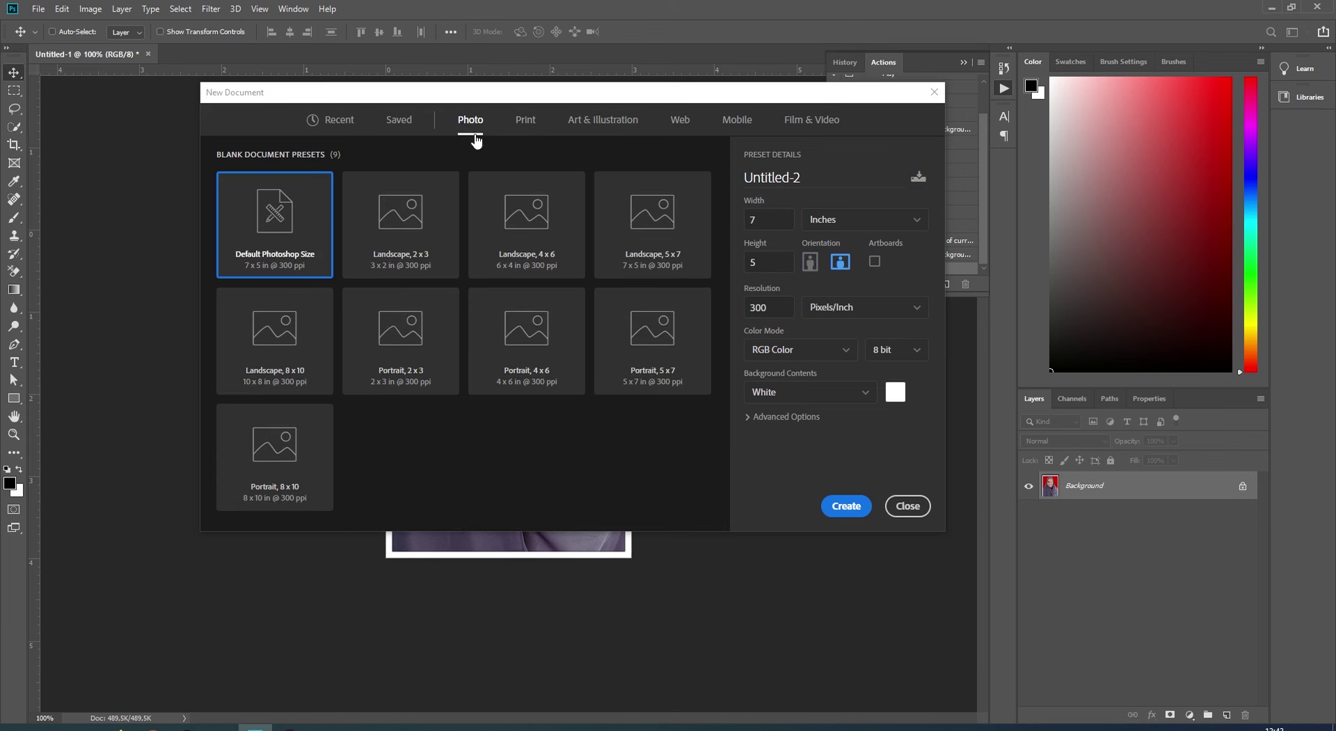
click(518, 221)
click(846, 506)
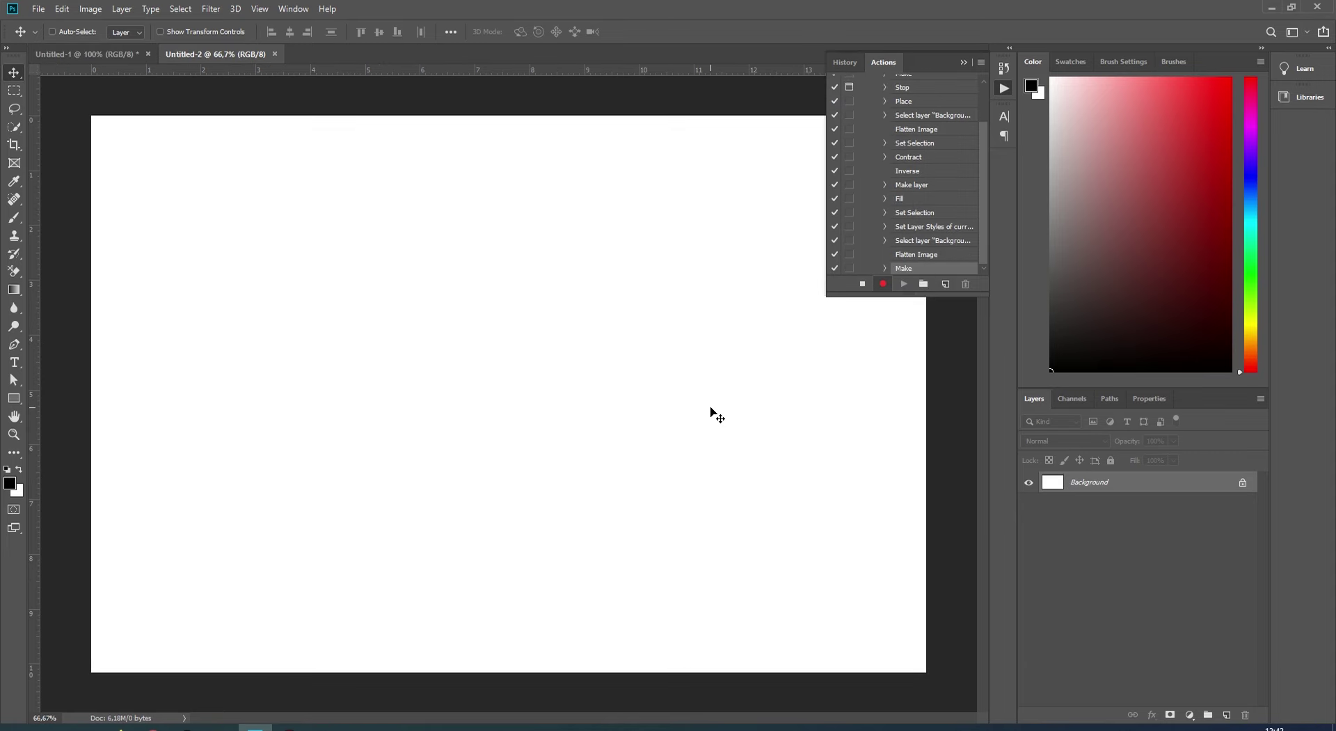
- Copy the entire bordered portrait from Untitled-1 and paste it into Untitled-2
click(90, 54)
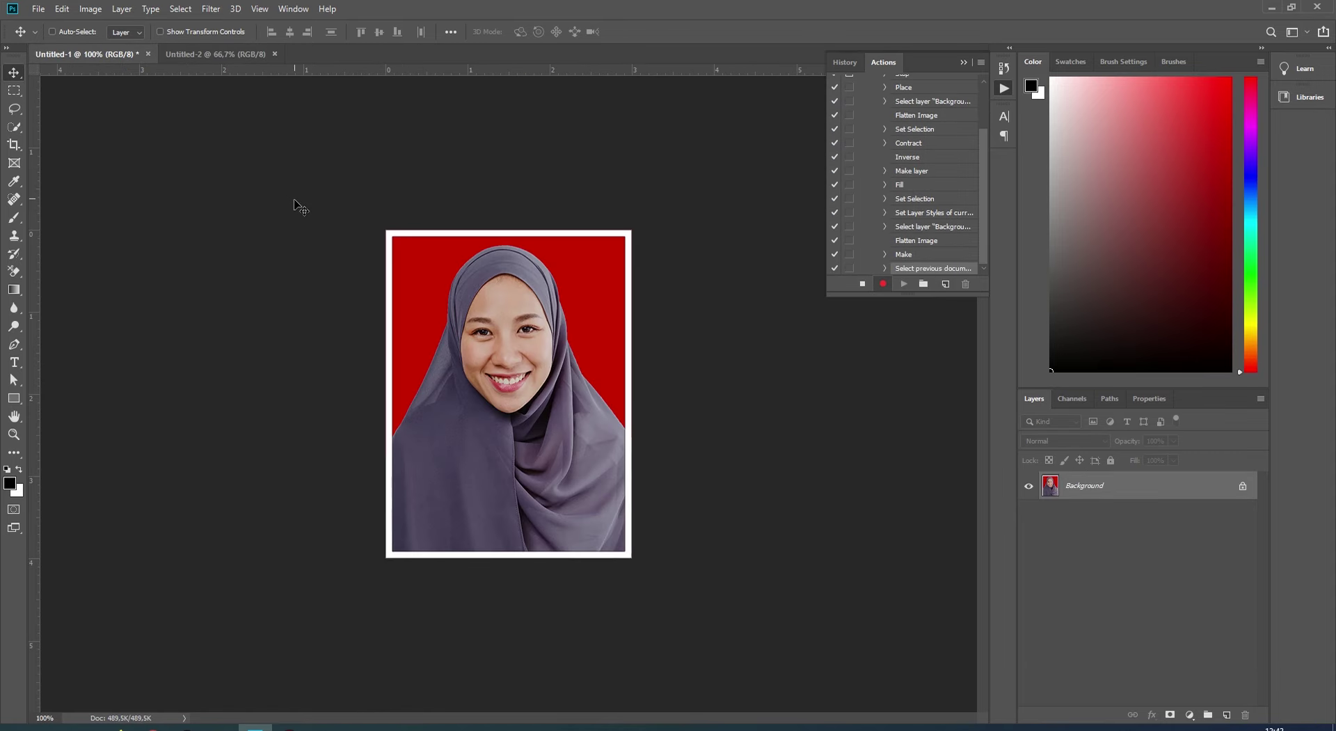
key(ctrl+a)
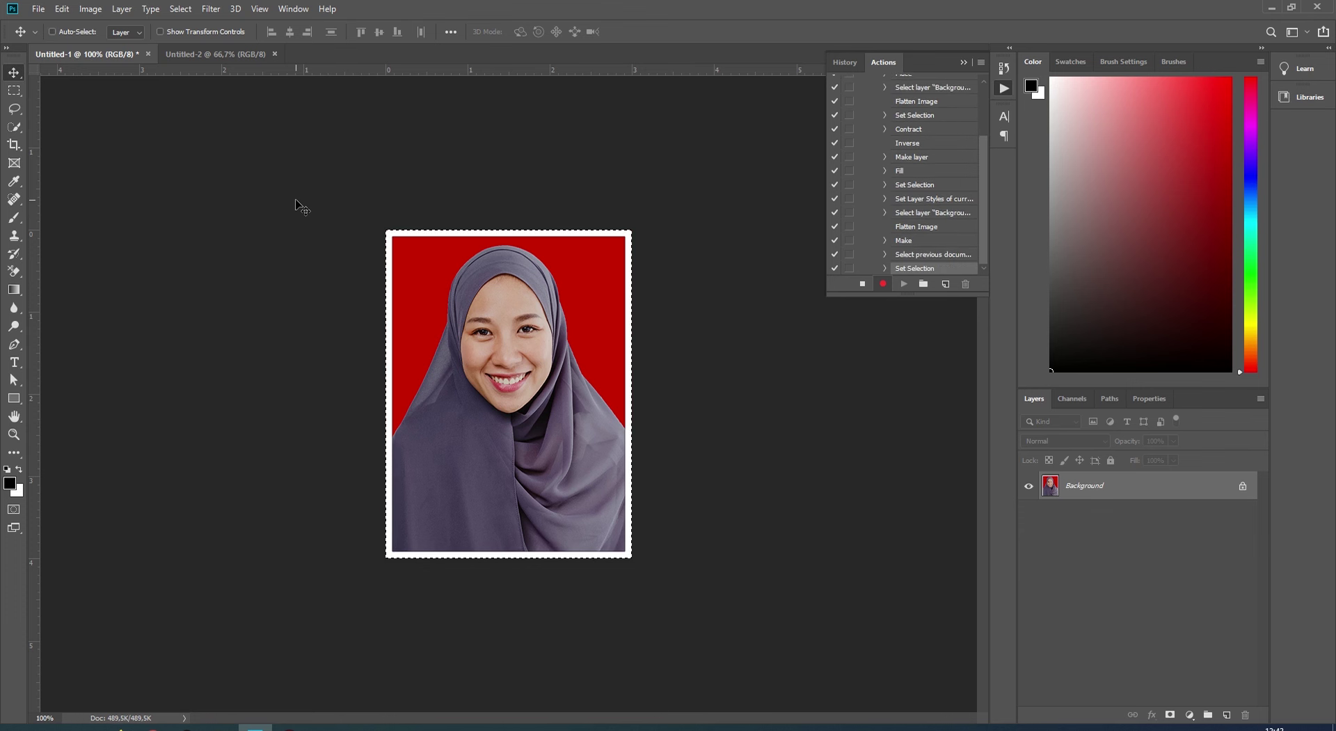
click(62, 8)
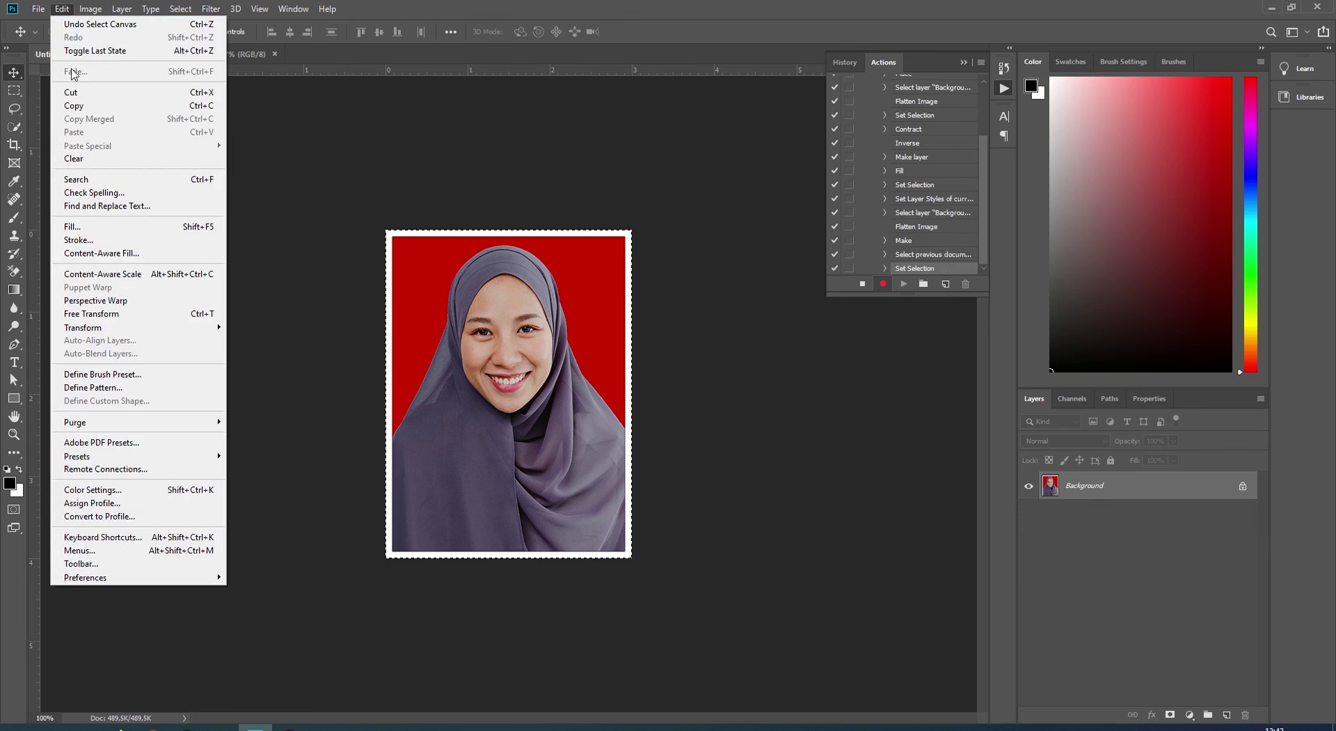
click(73, 105)
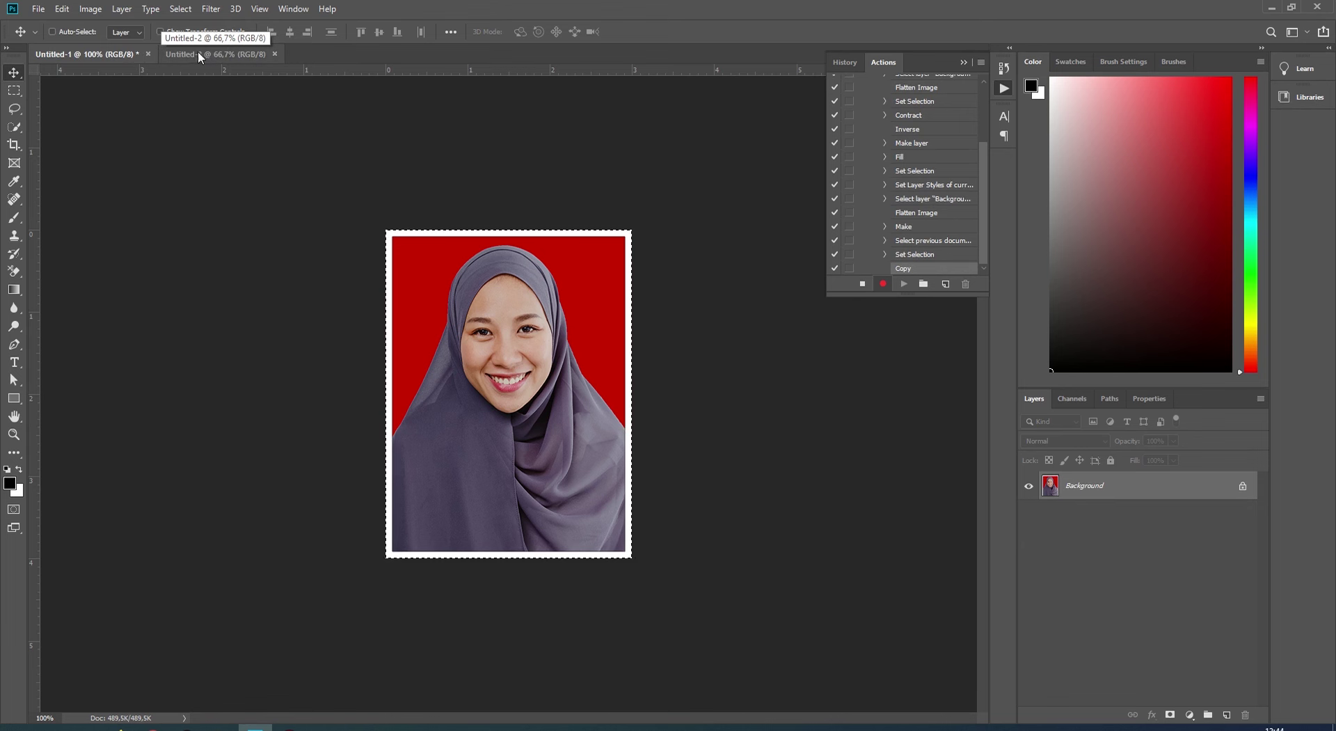
click(203, 53)
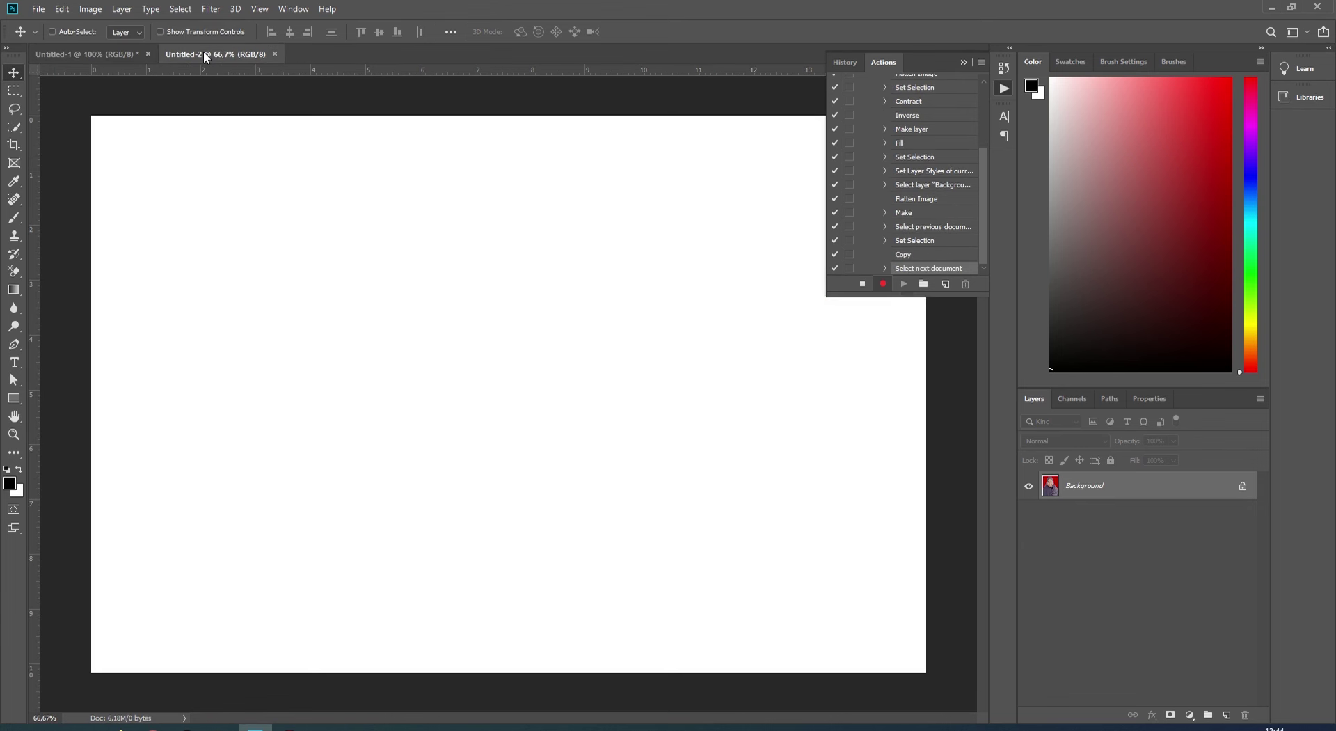
click(62, 8)
click(83, 131)
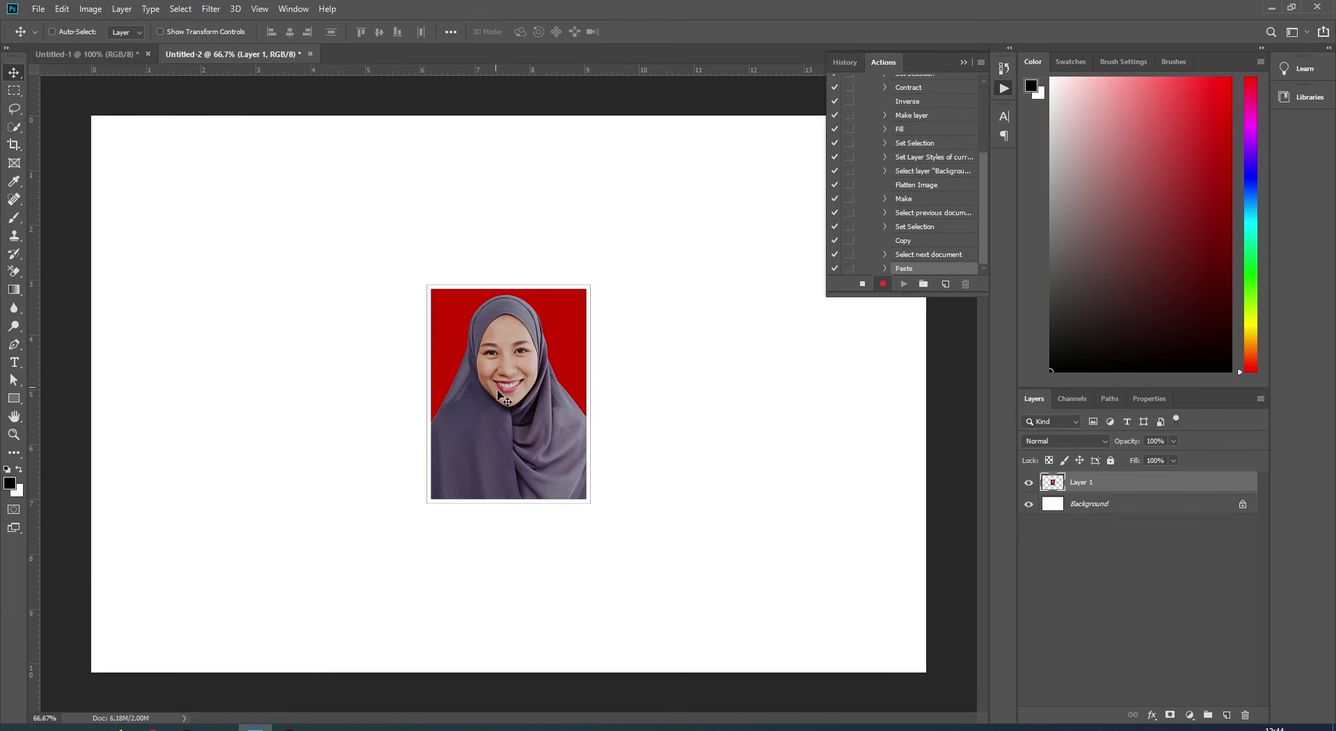
- Move the pasted portrait to the upper-left corner and place a duplicate beside it
drag(497, 392, 197, 251)
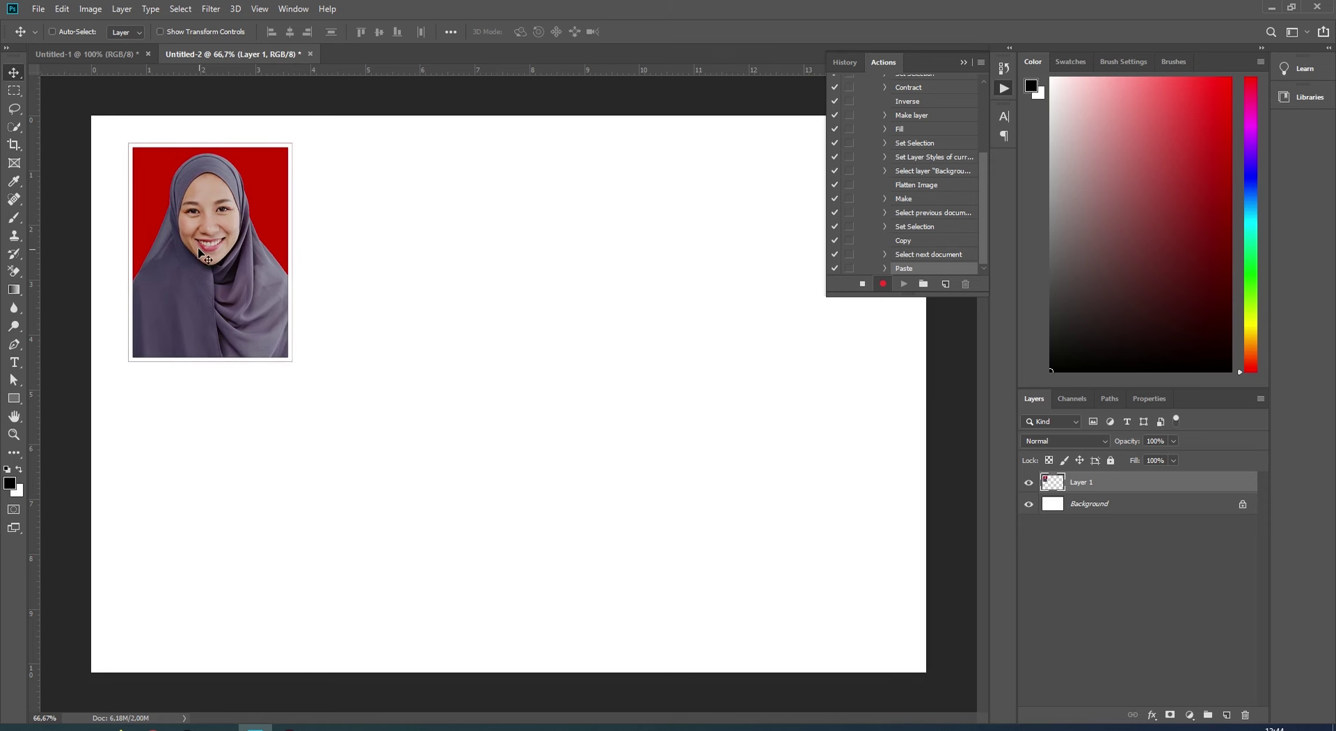
click(337, 259)
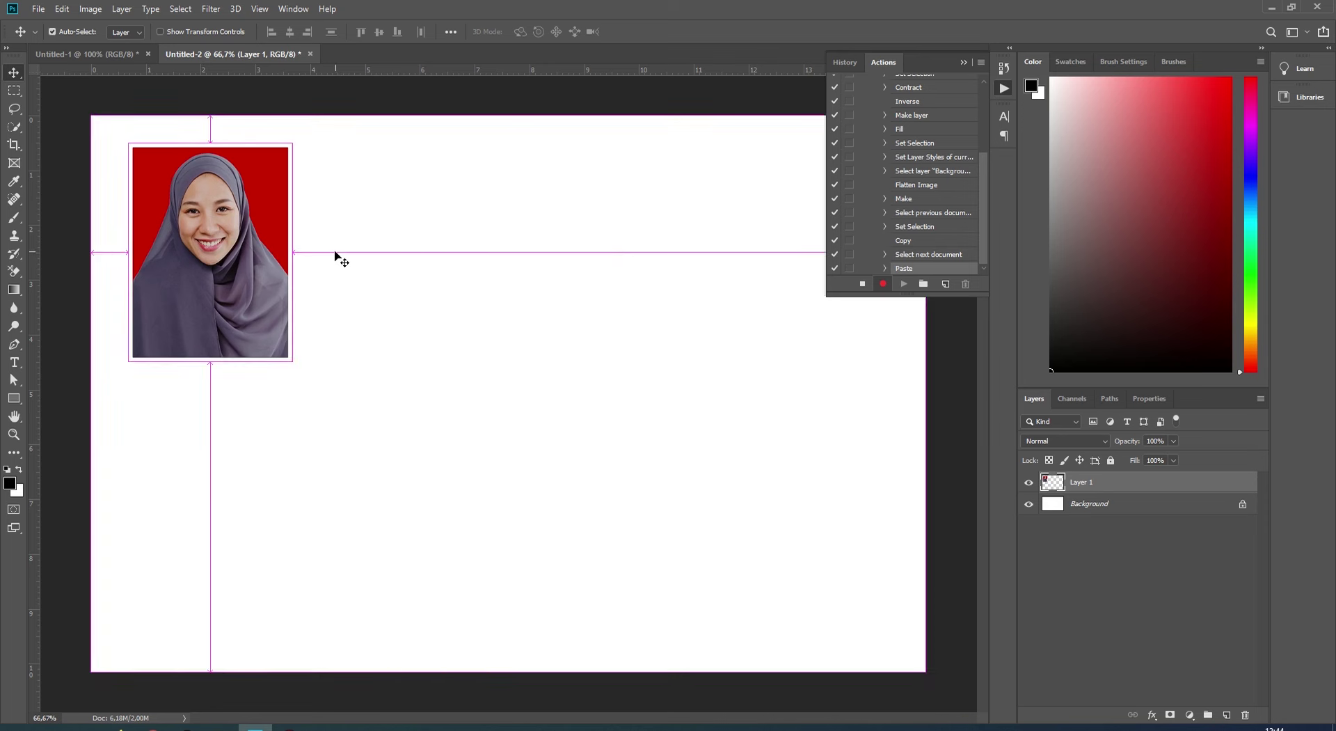
key(ctrl+j)
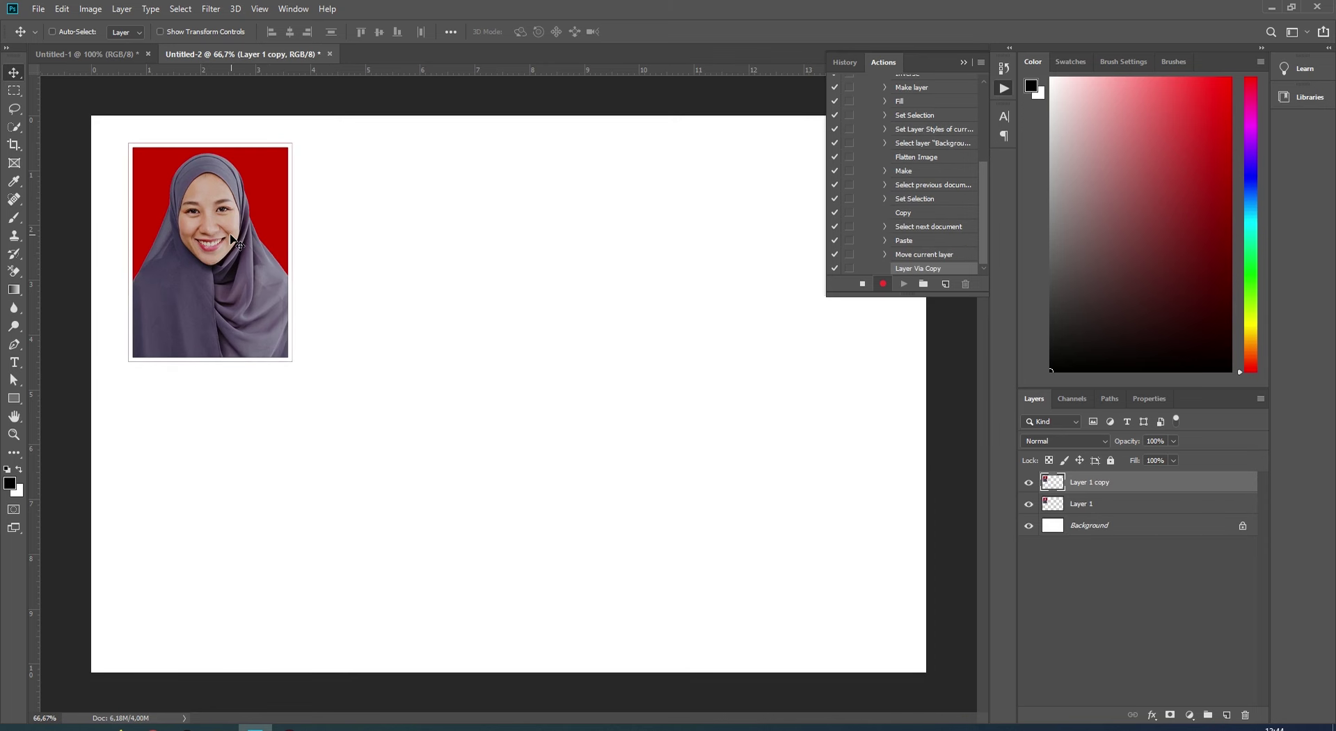
drag(231, 238, 418, 237)
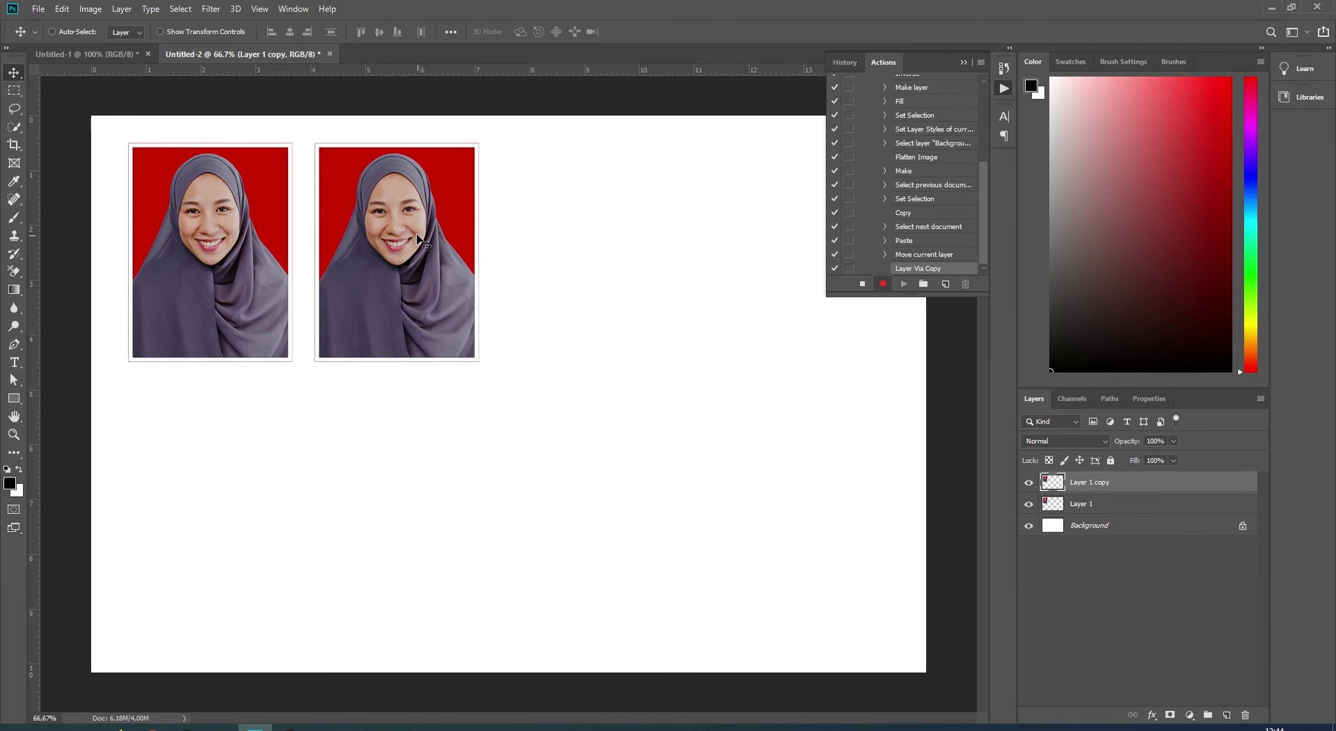
click(433, 241)
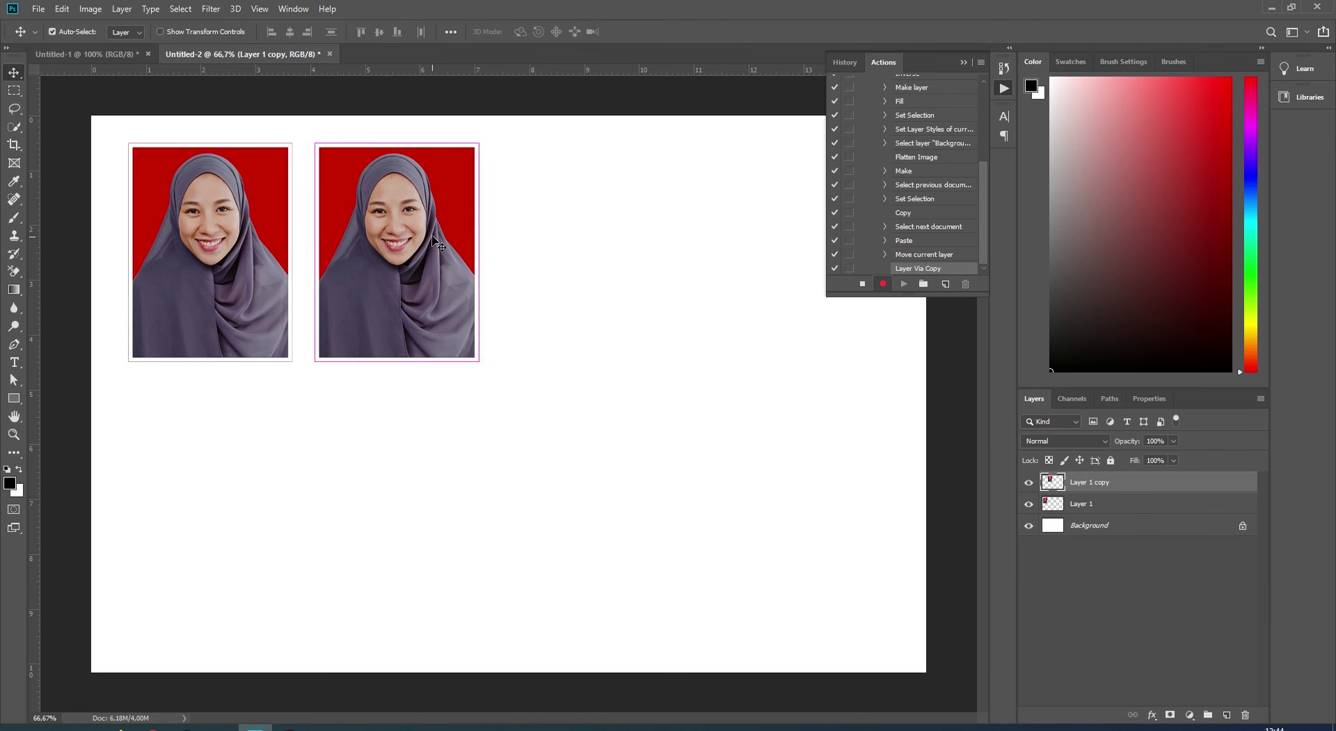
- Add third and fourth copies to complete the row, then select all four layers
key(ctrl+j)
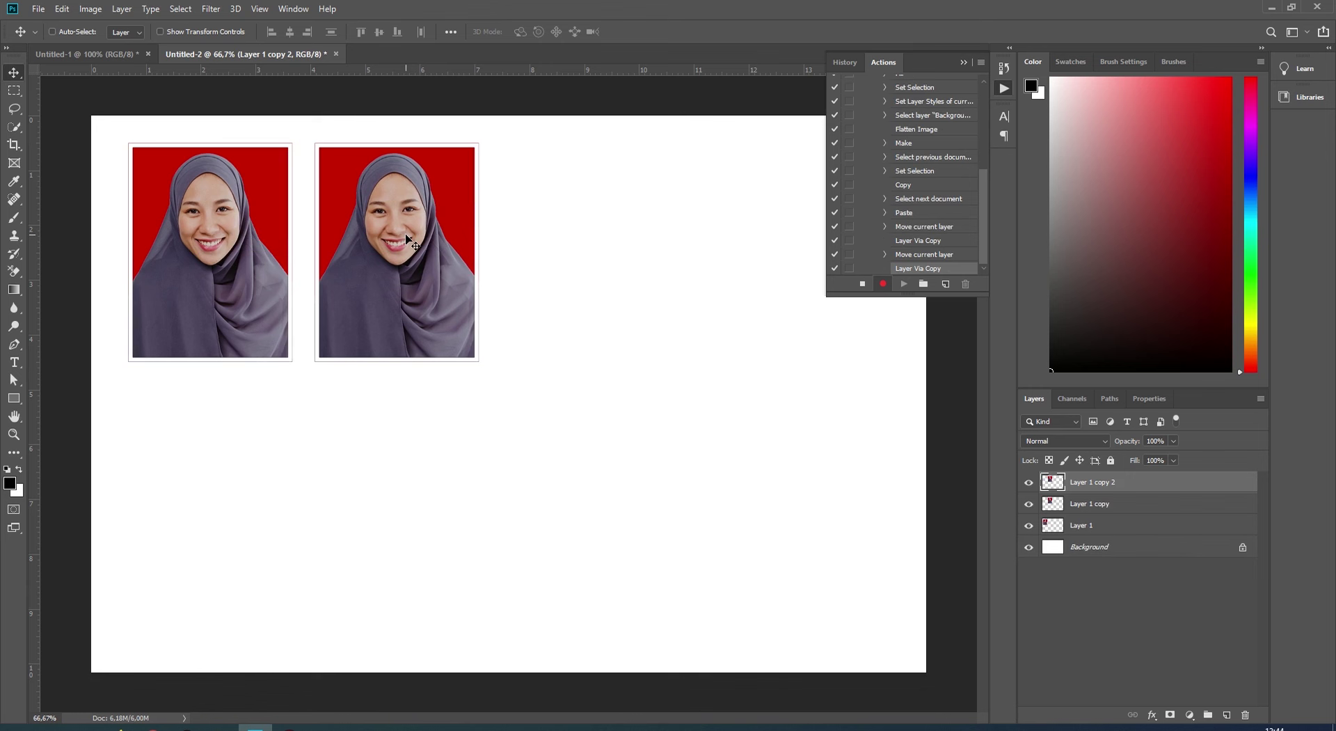
drag(408, 238, 596, 234)
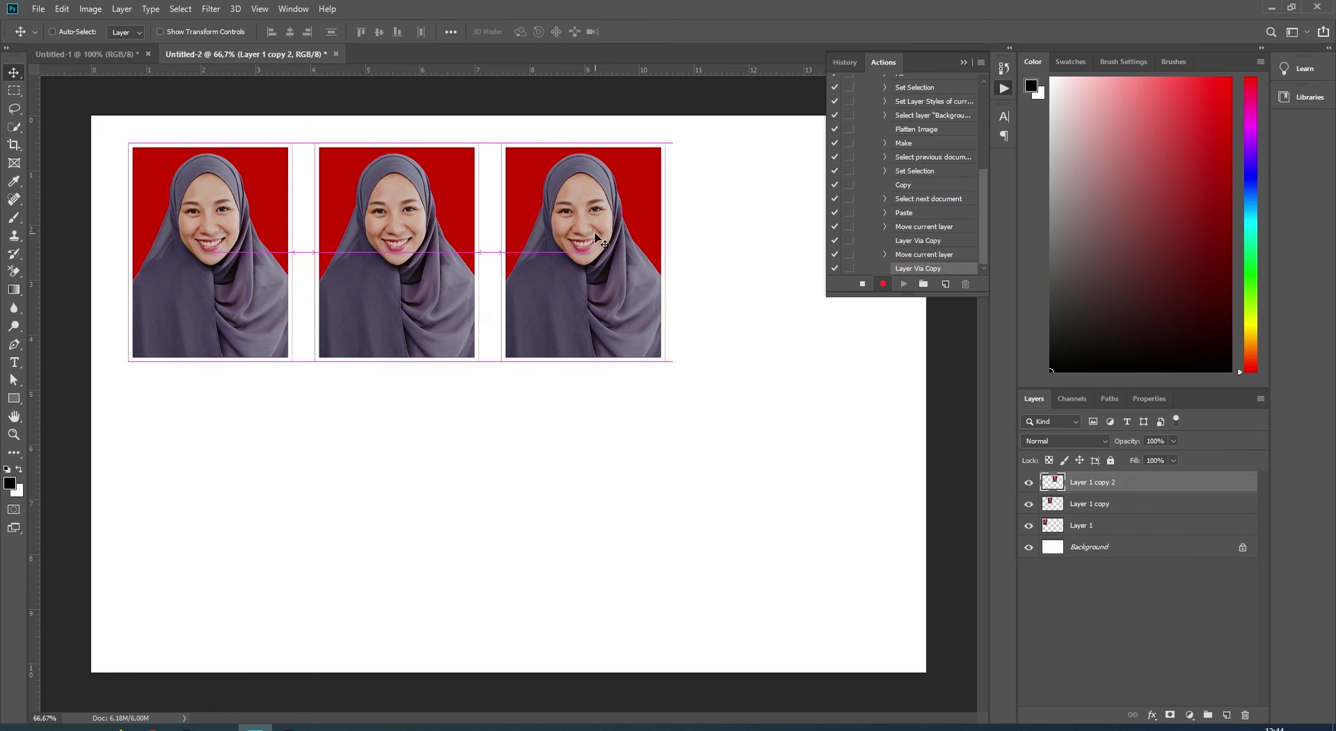
key(ctrl+j)
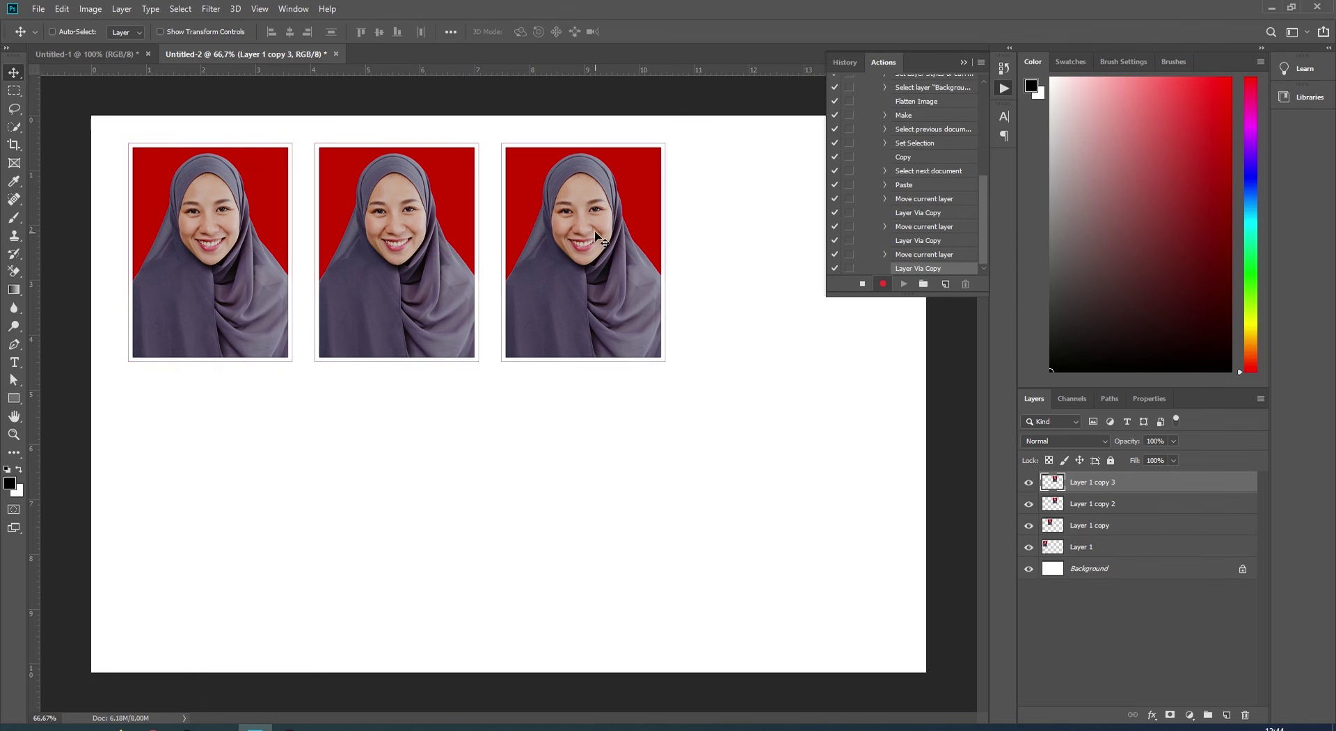
drag(599, 235, 779, 238)
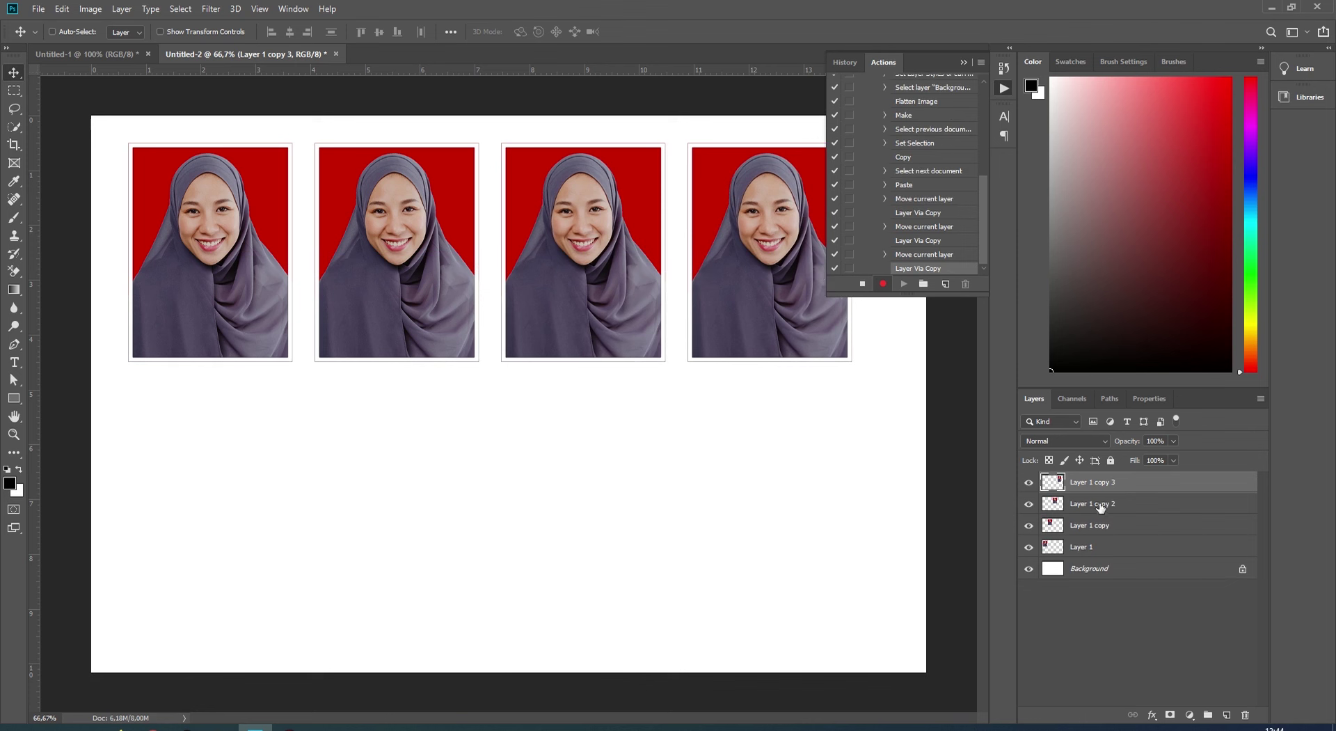
shift+click(1085, 547)
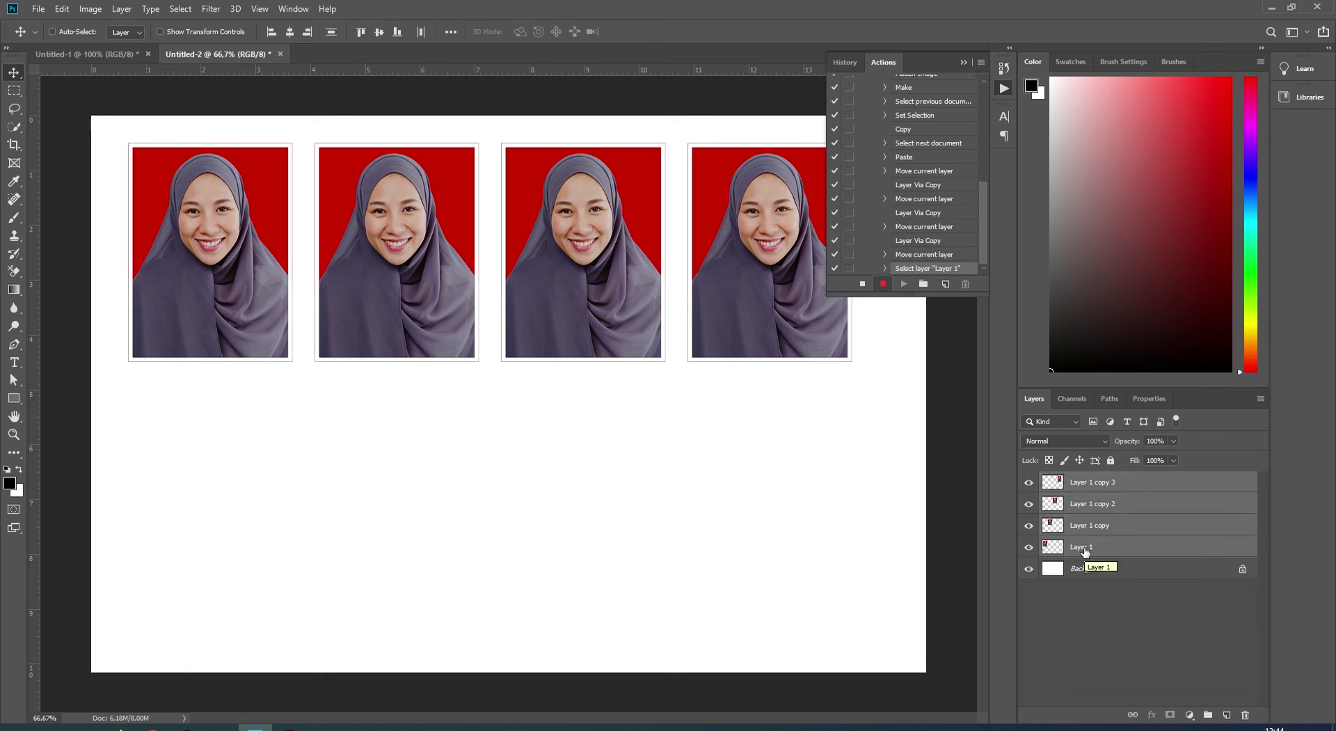
key(ctrl)
- Duplicate the row of four into a second row below, then group all eight layers into Group 1
drag(565, 241, 570, 483)
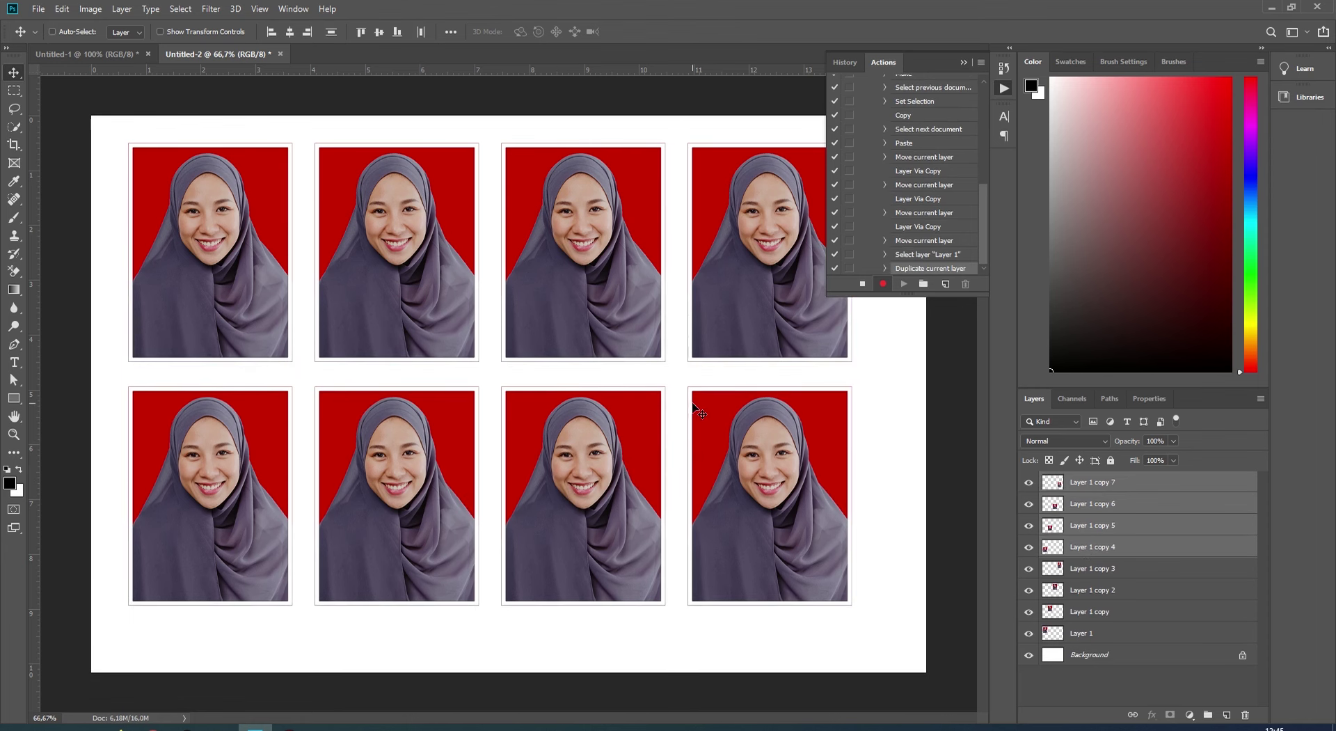
click(1088, 491)
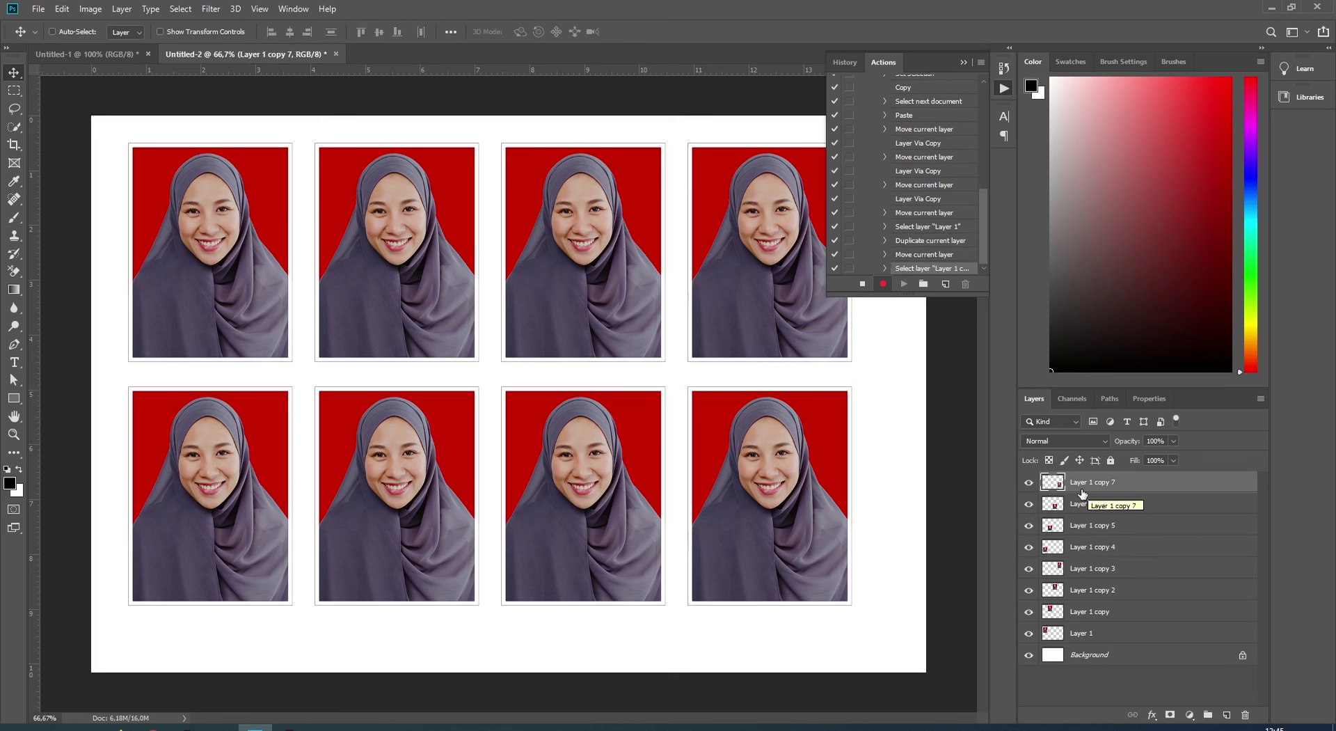
shift+click(1086, 634)
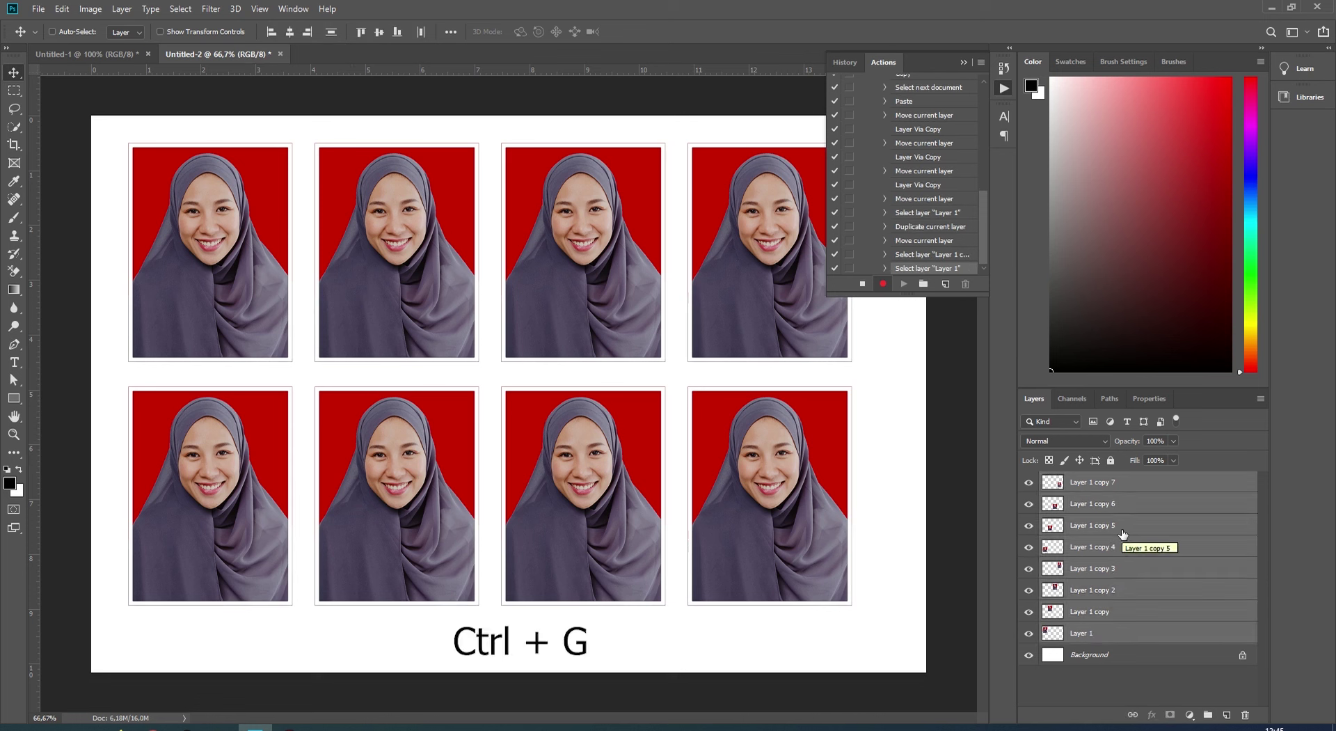
key(ctrl+g)
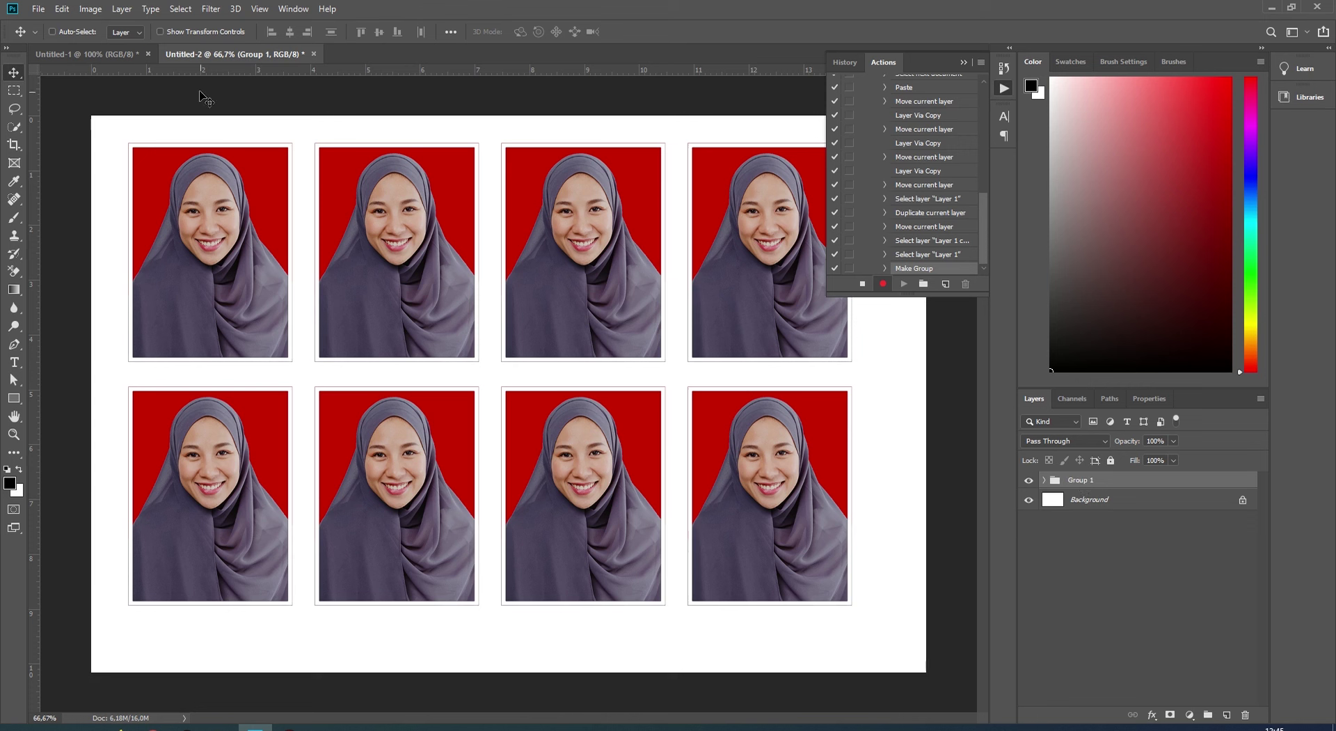
- Select the whole sheet, centre Group 1 horizontally and vertically, then deselect
click(180, 9)
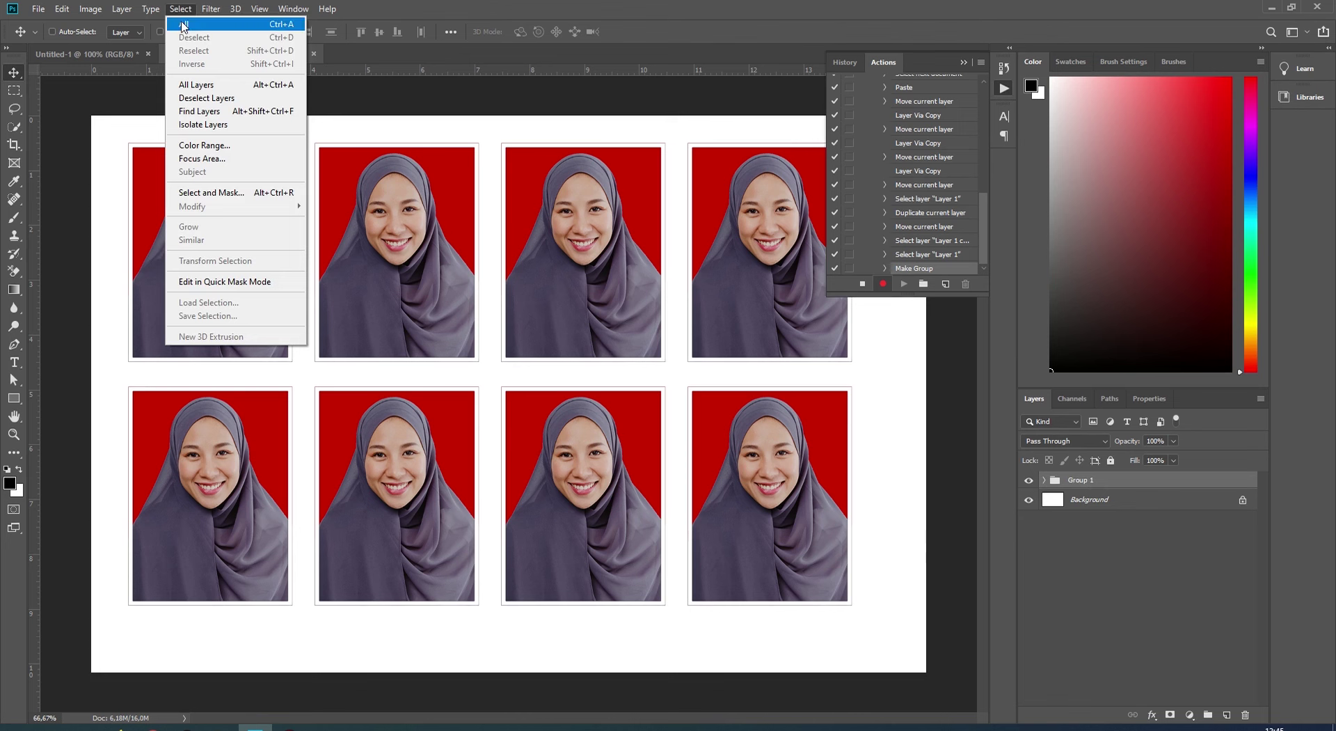
click(184, 24)
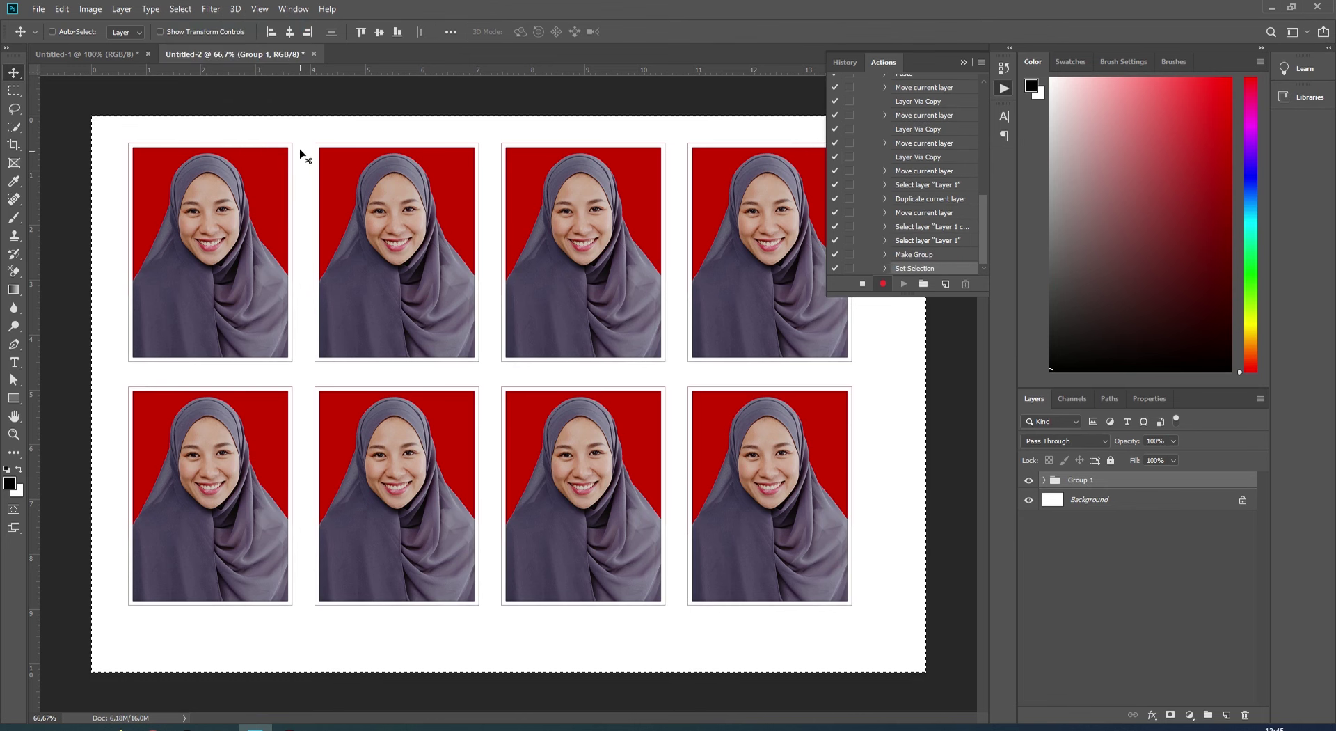
click(290, 32)
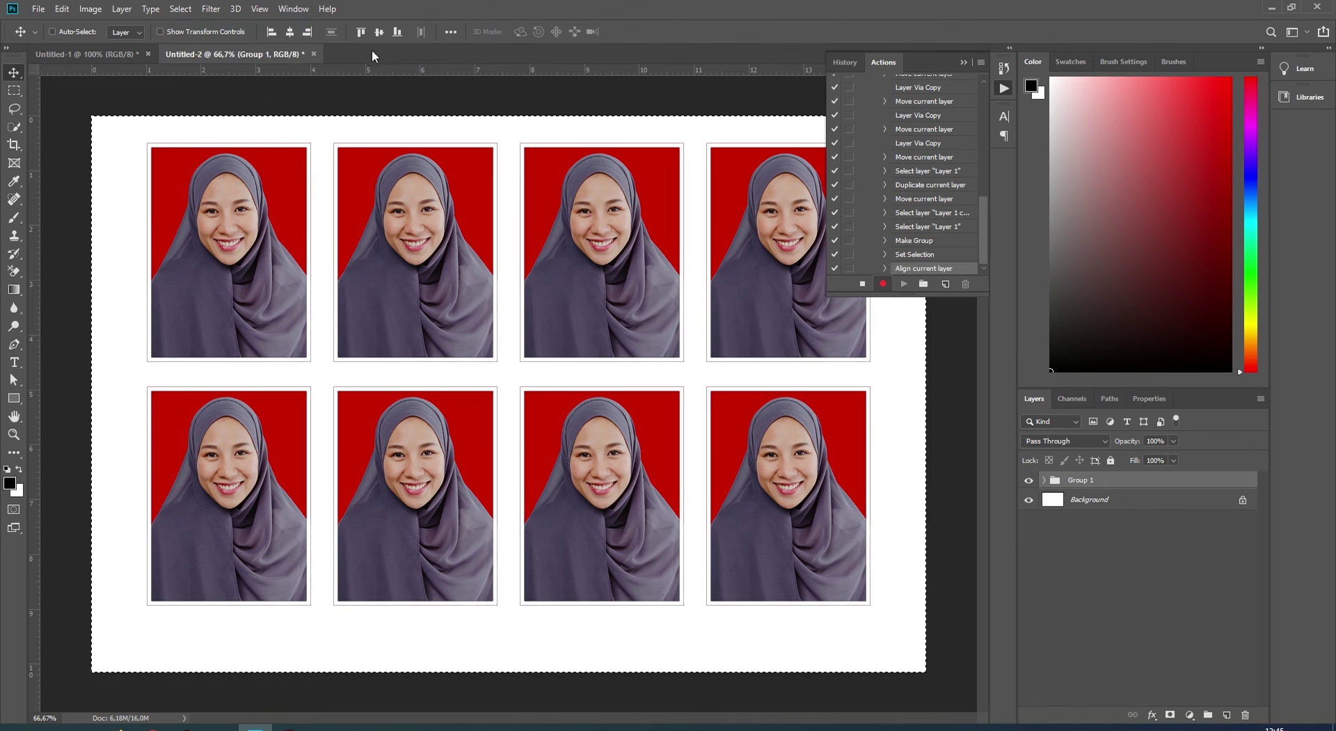
click(378, 32)
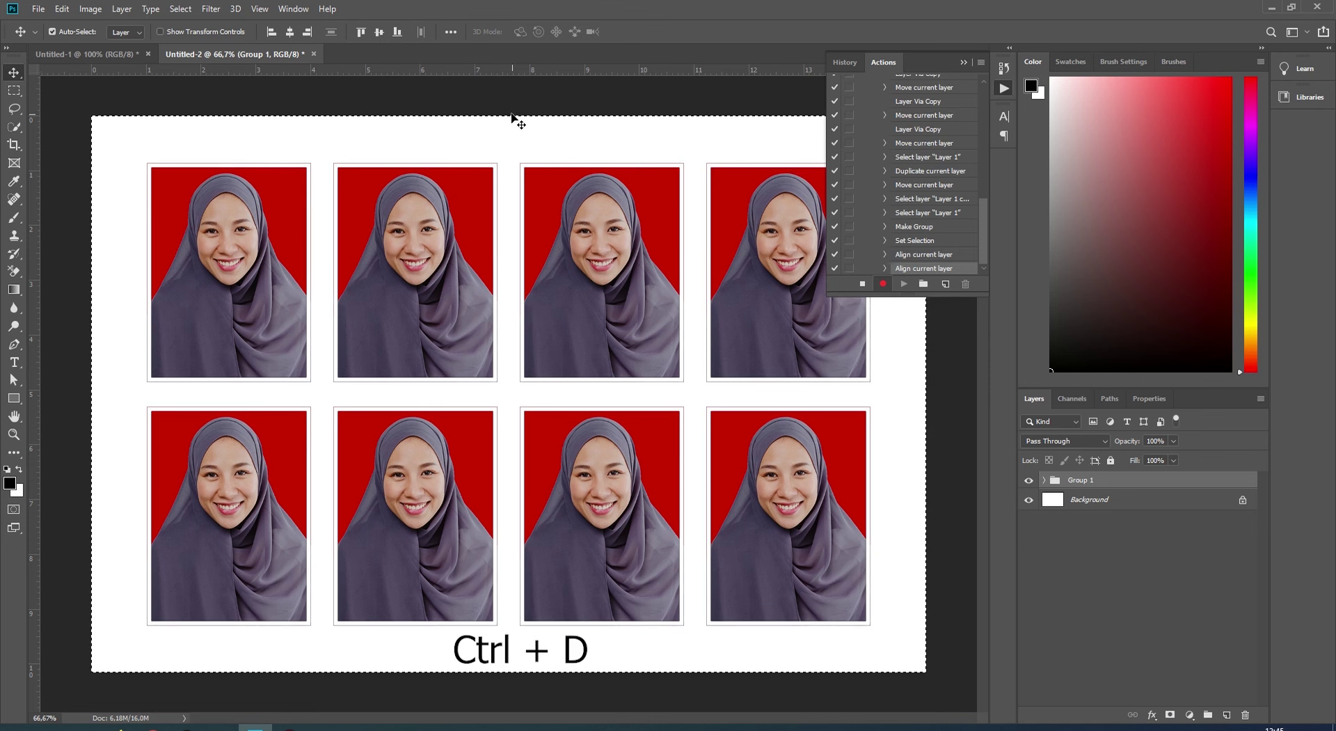
key(ctrl+d)
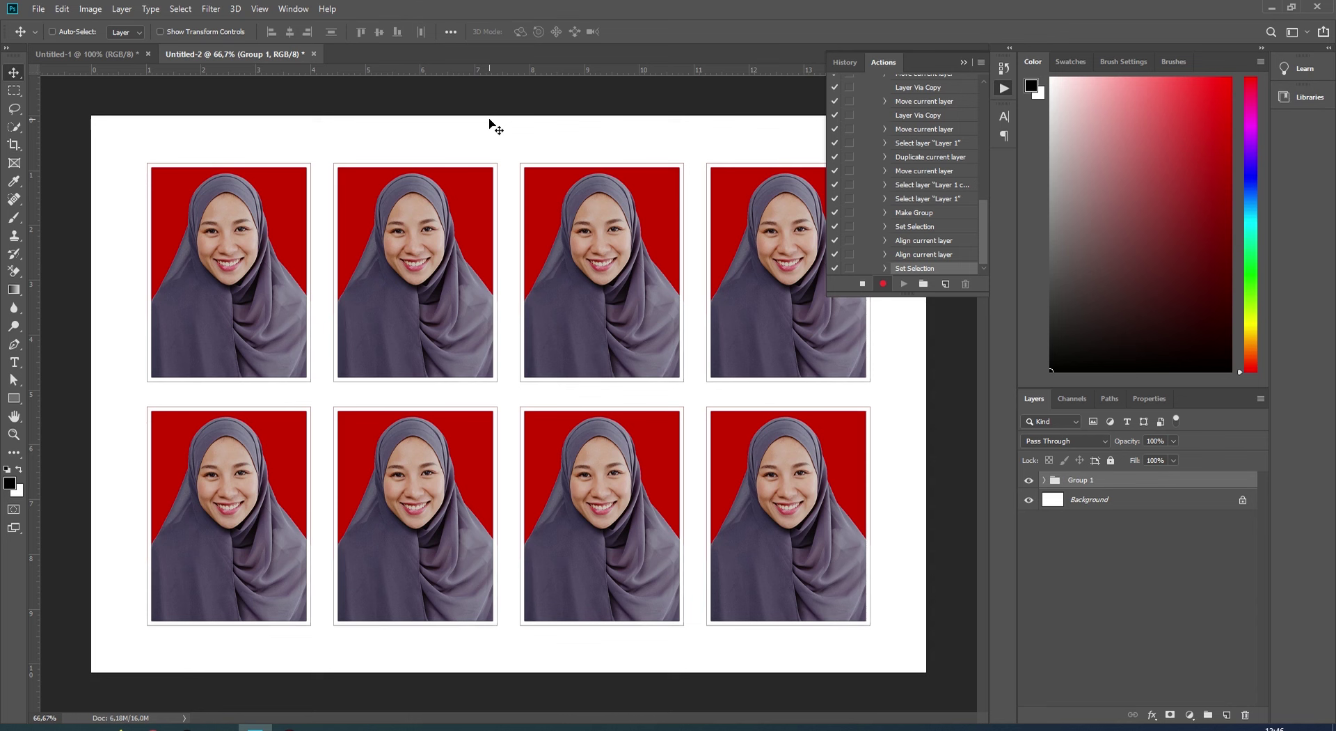
- Stop recording the Pass Photo 3x4 action and scroll through its recorded steps
click(861, 283)
drag(982, 224, 987, 116)
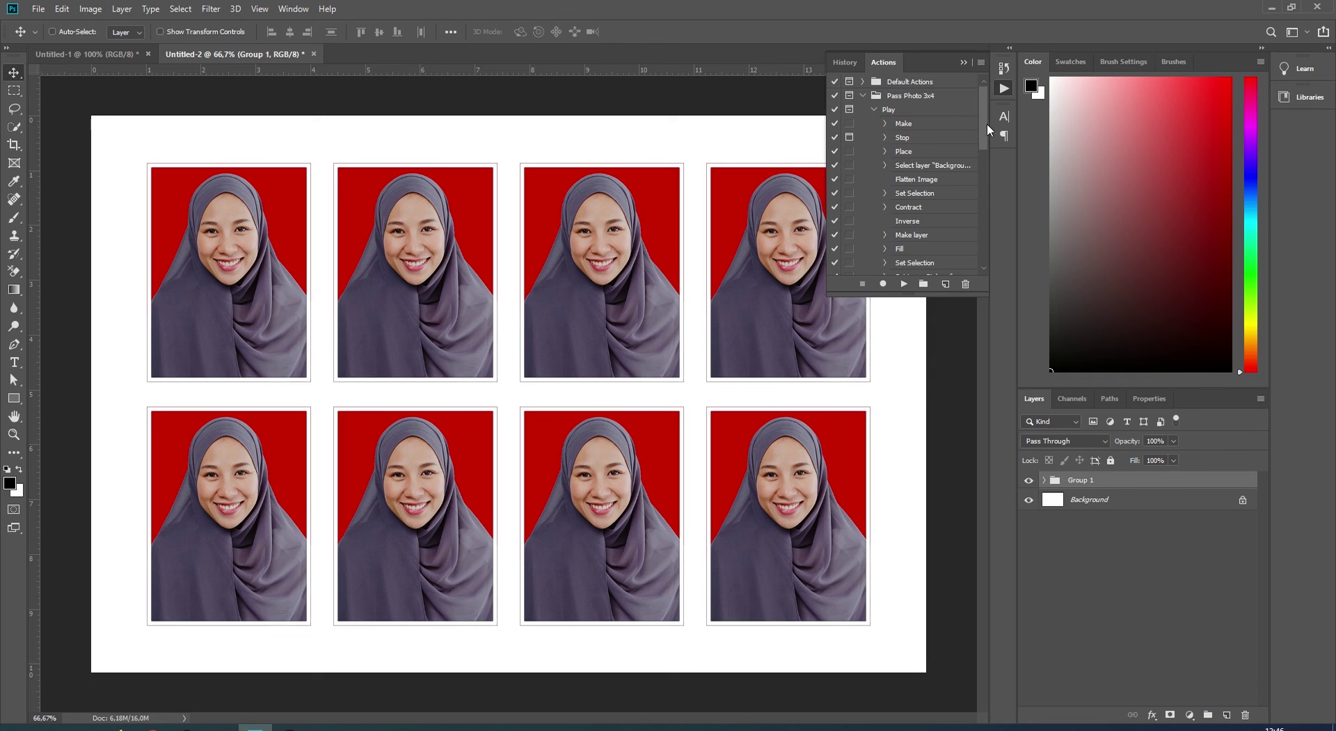
mouse_move(983, 120)
mouse_down()
mouse_move(986, 242)
mouse_move(978, 235)
mouse_up()
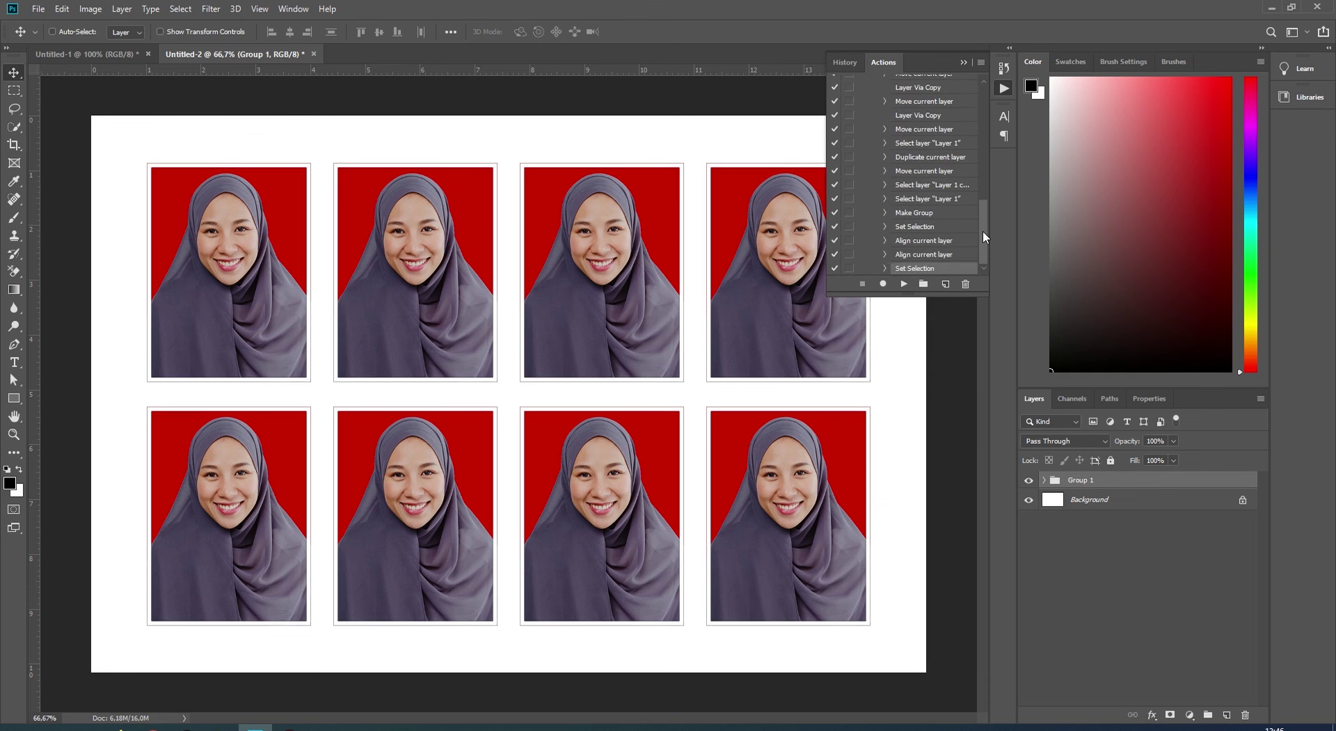
drag(982, 231, 974, 115)
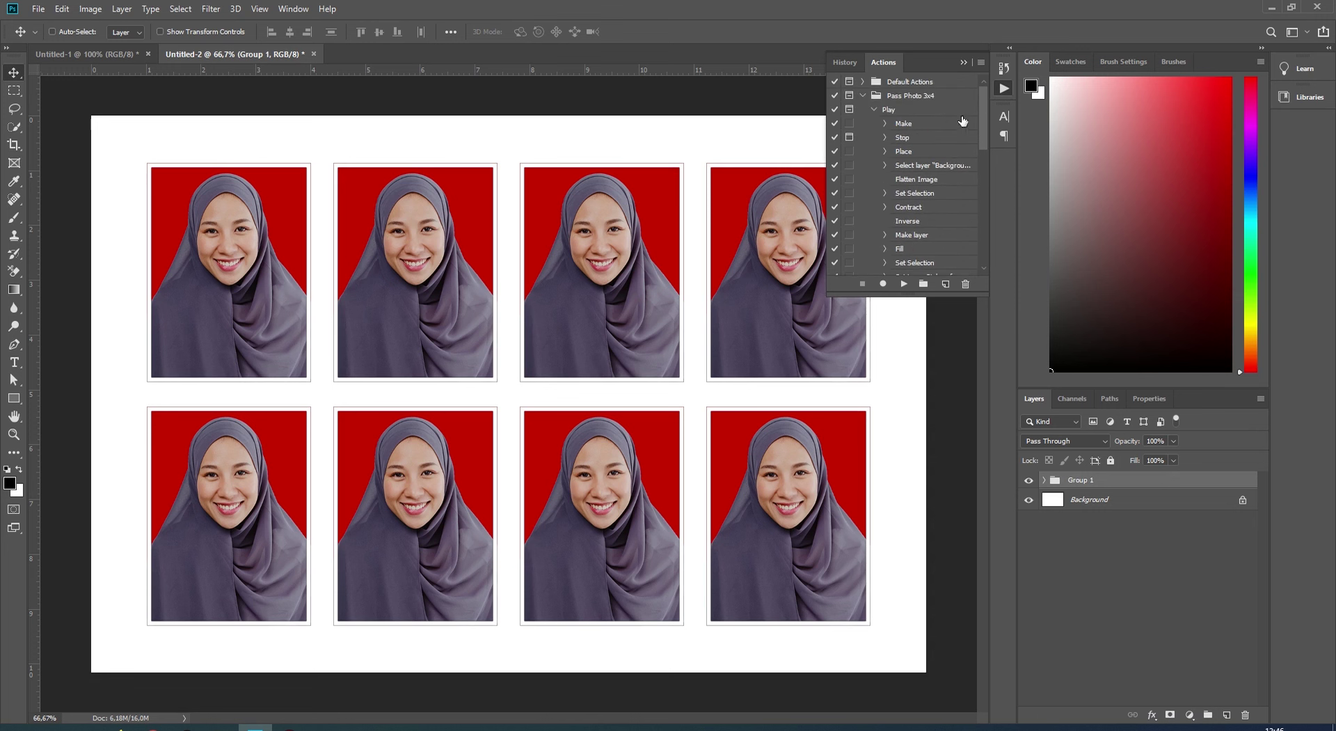
- Close Untitled-2 and Untitled-1 without saving changes
click(313, 53)
click(662, 274)
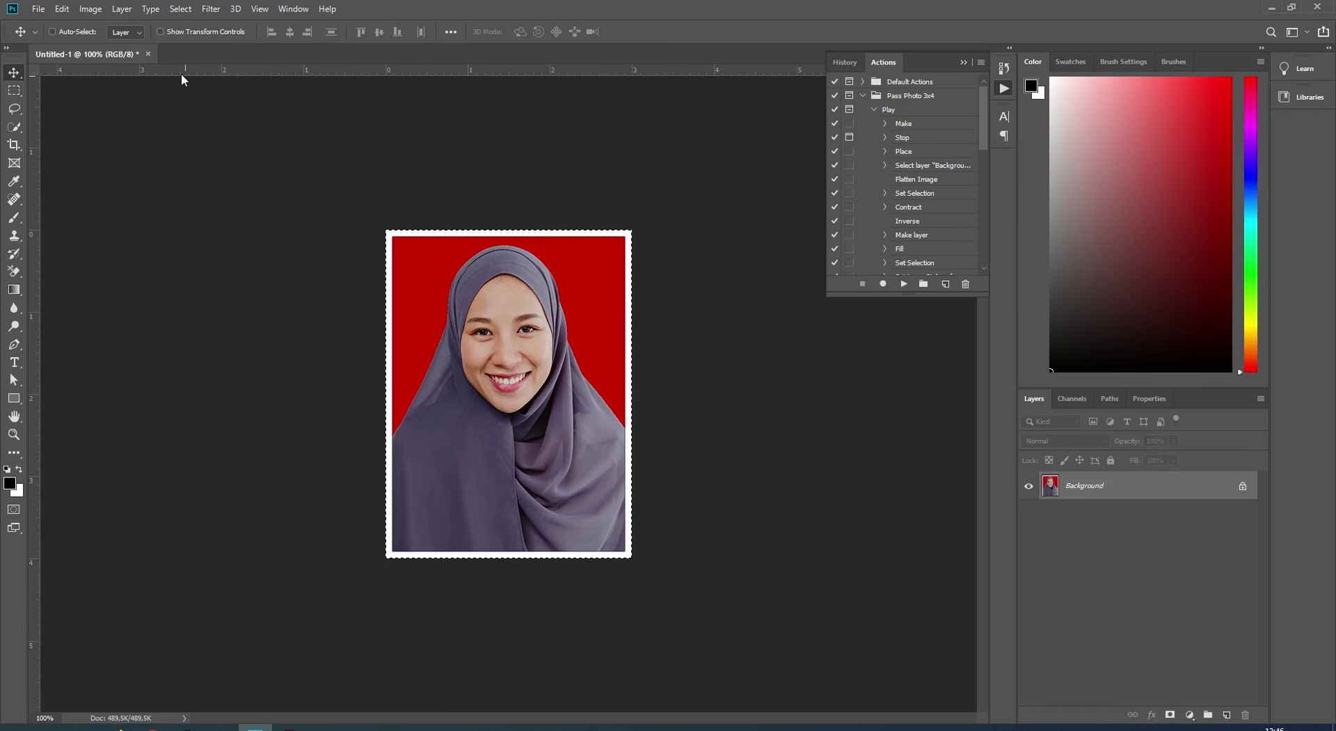
click(149, 54)
click(648, 274)
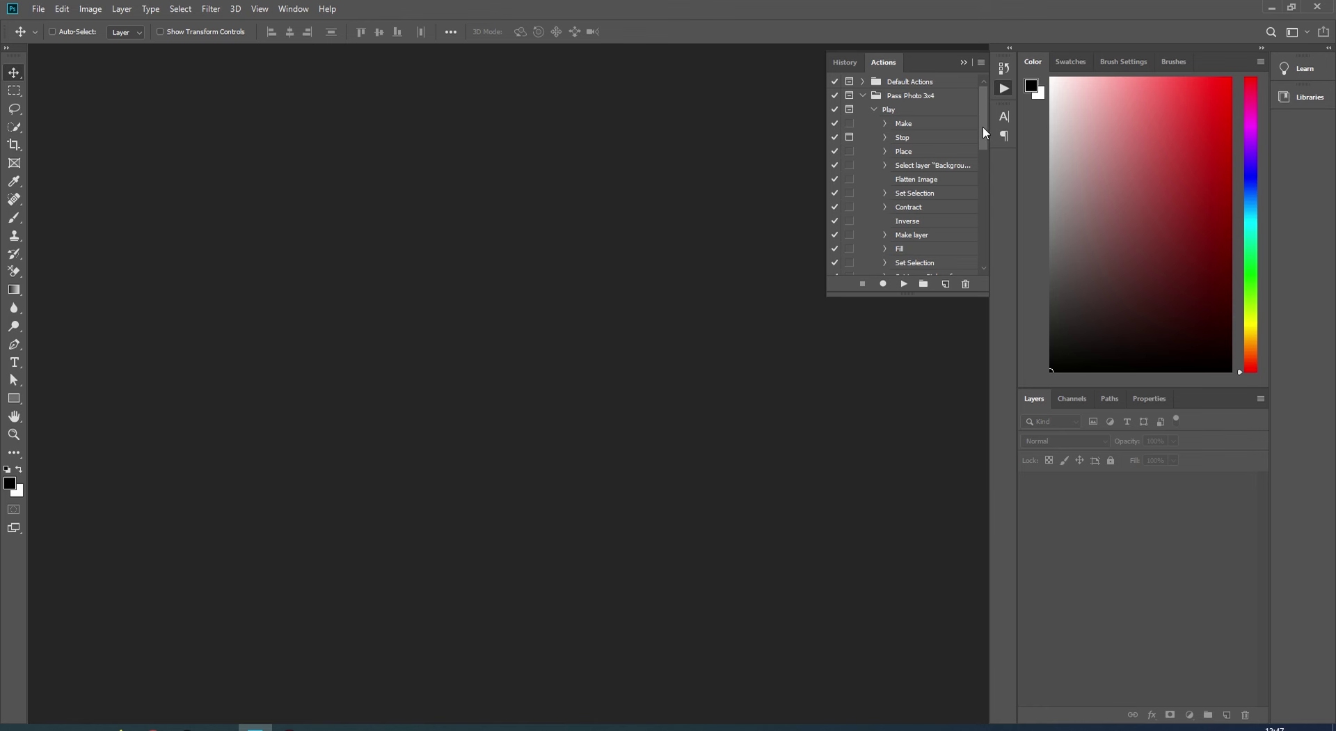
- Delete the Place step from the Play action
click(908, 153)
drag(903, 156, 965, 286)
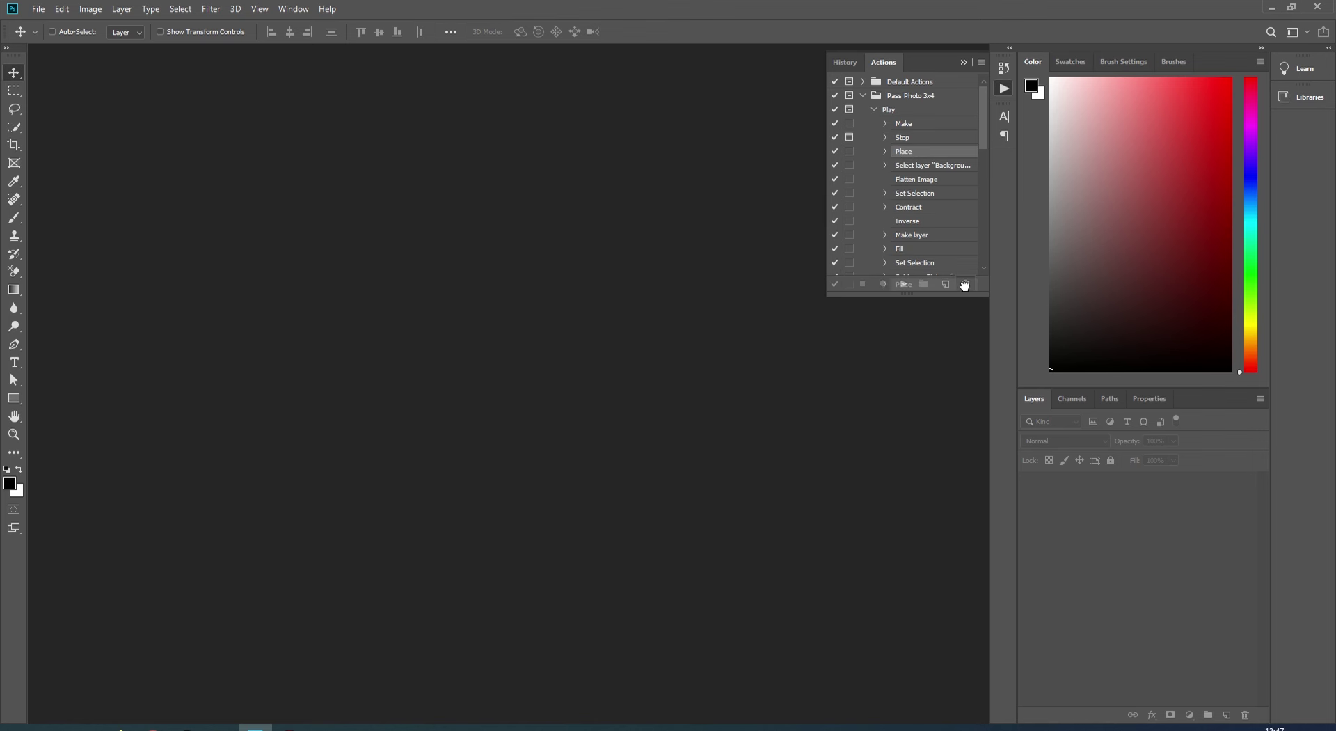
drag(964, 285, 964, 285)
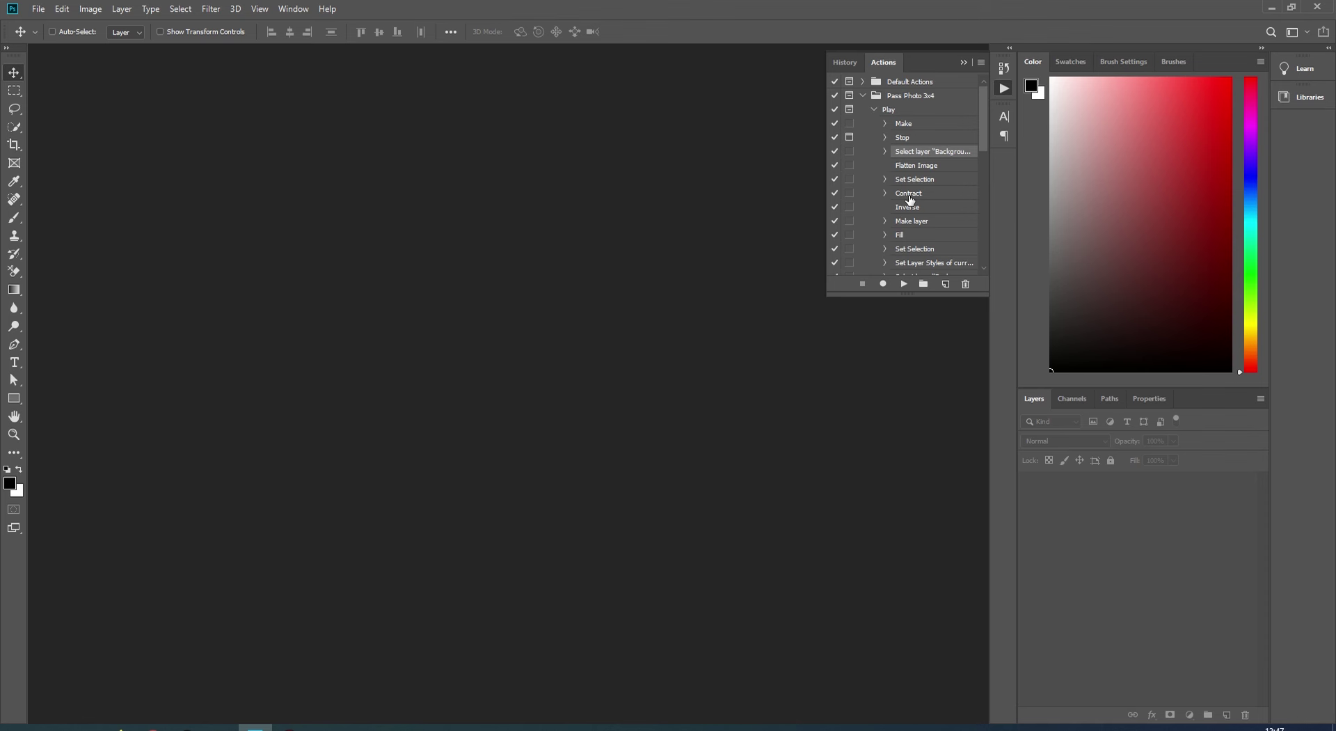
- Run the Play action until its Stop prompt, creating a blank portrait canvas
click(890, 112)
click(873, 110)
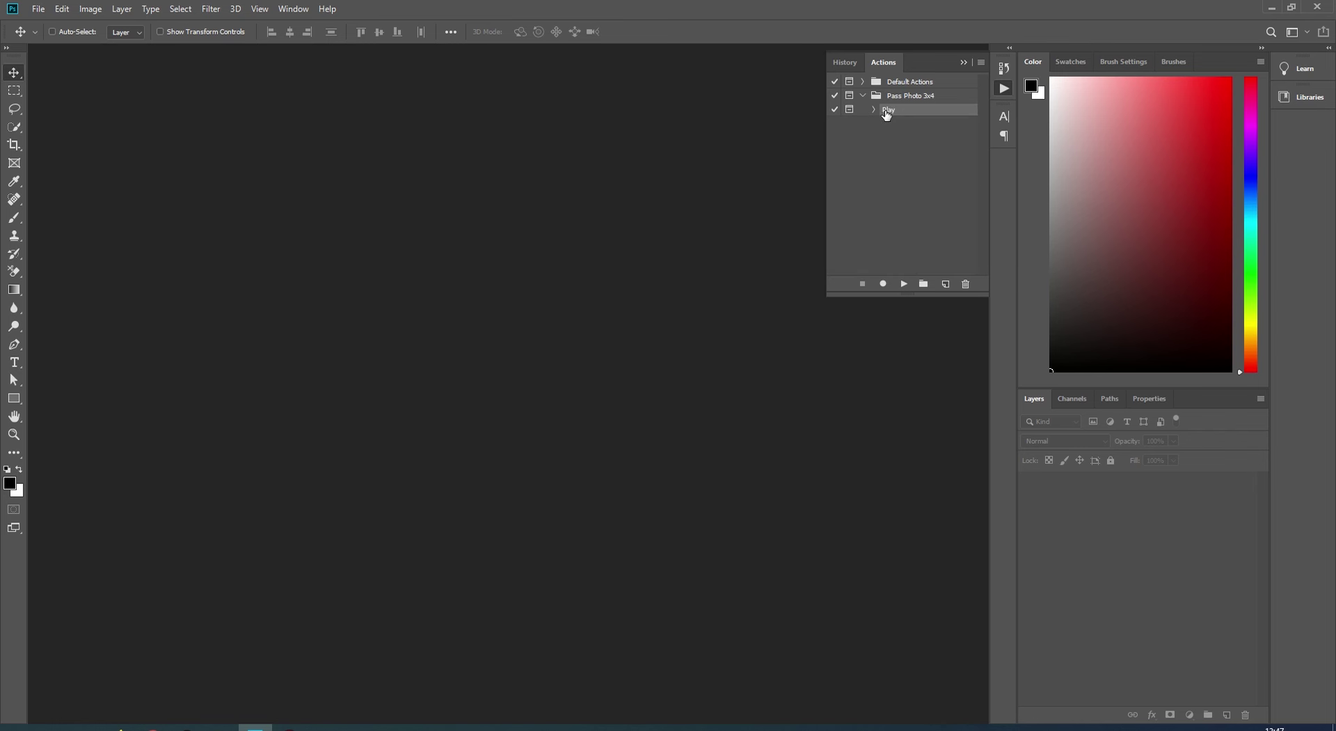
click(904, 285)
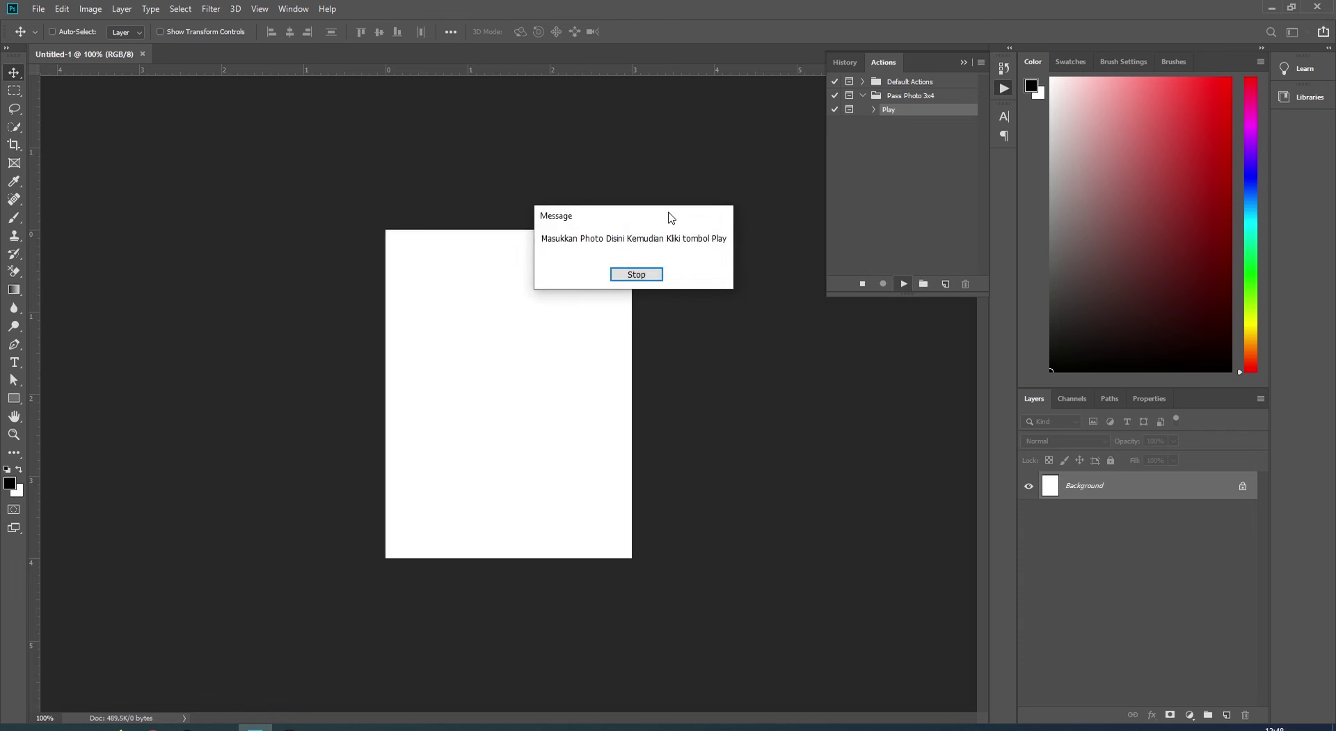
click(632, 276)
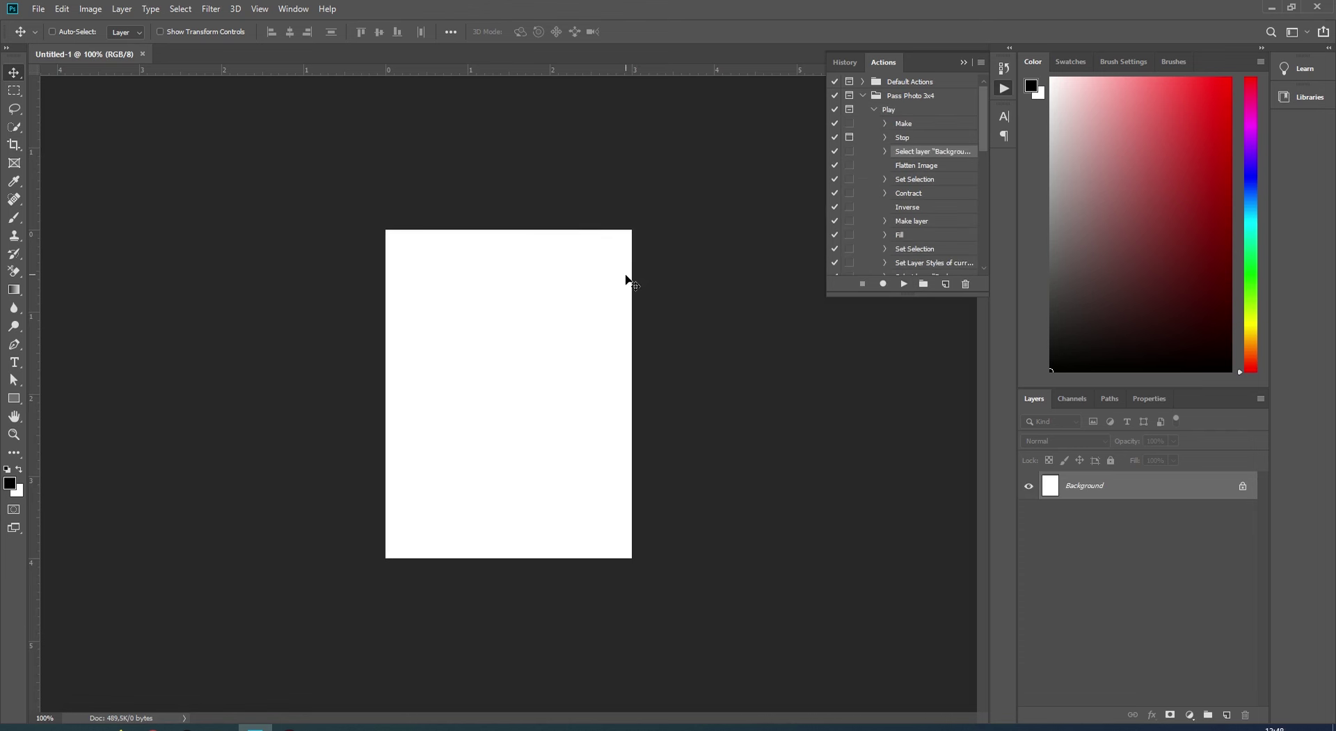
- Drag 15. cheerful-muslim-woman.jpg from Downloads onto the Photoshop taskbar button
click(221, 727)
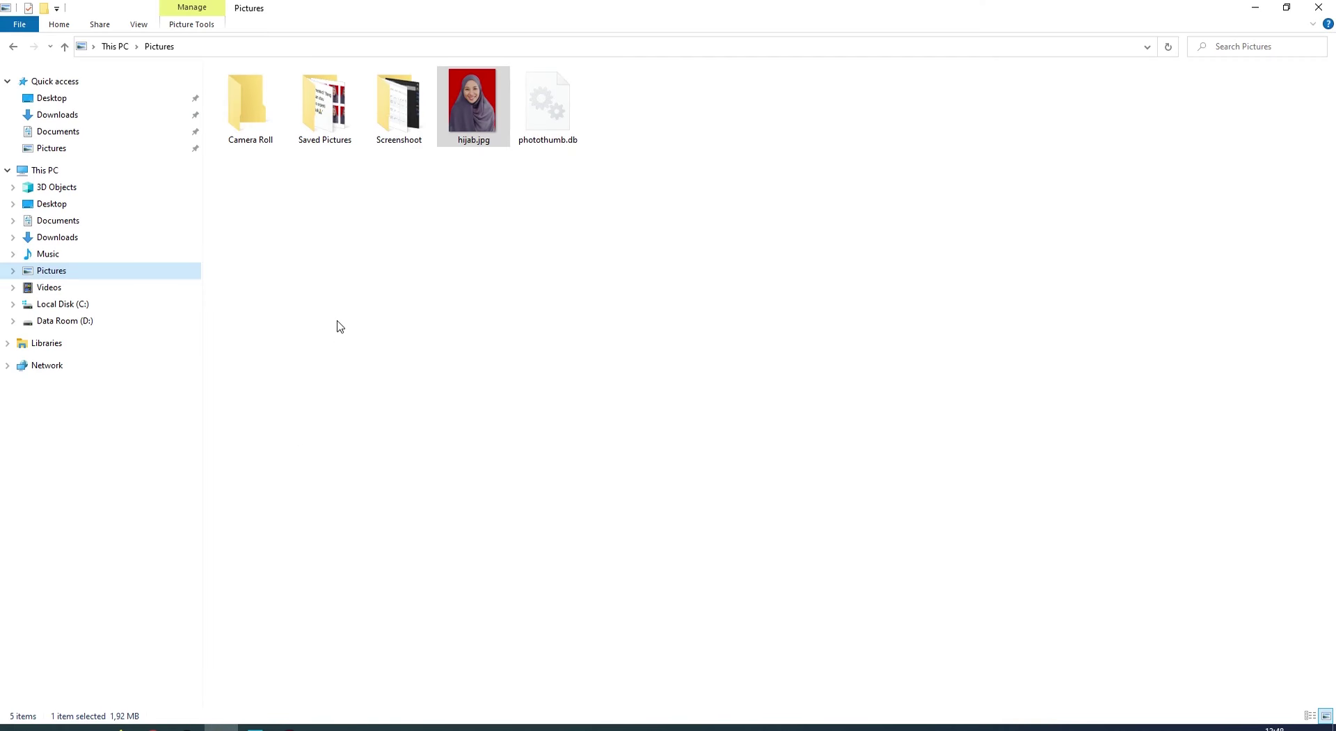
click(62, 237)
click(266, 109)
click(269, 161)
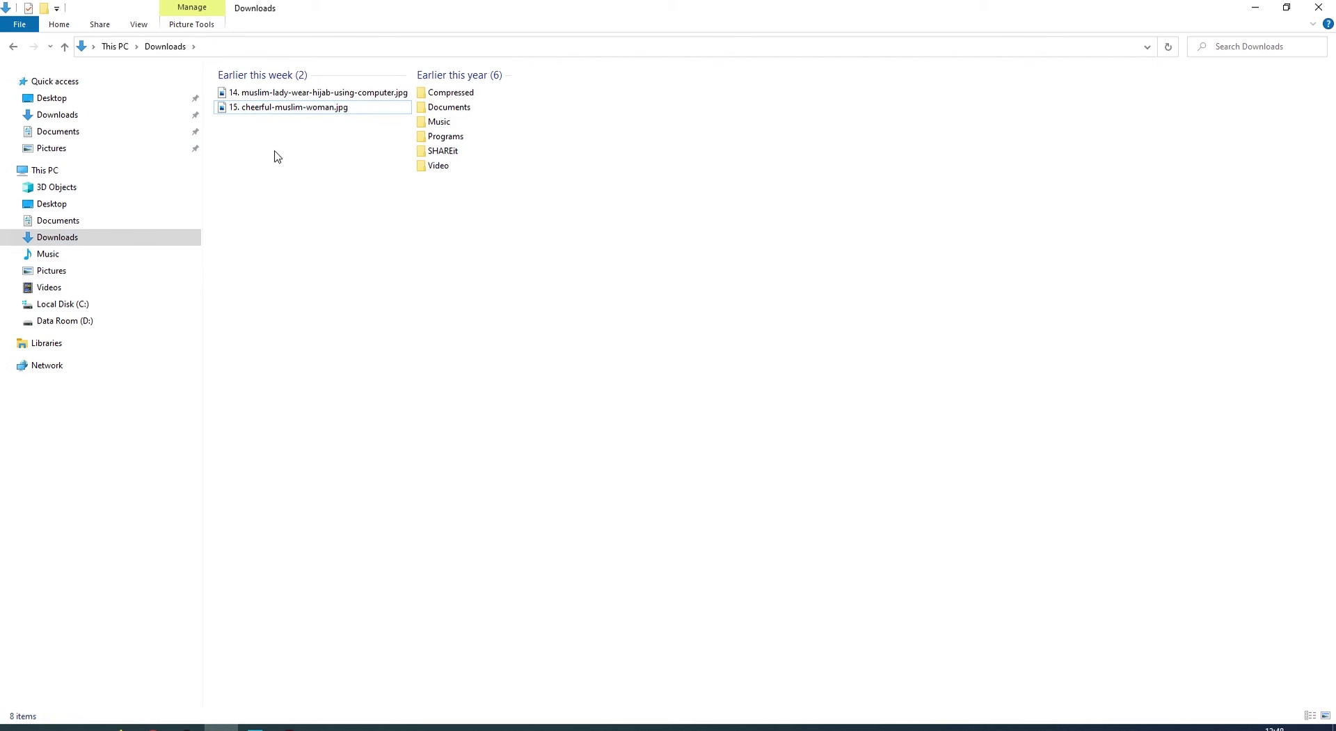
click(270, 111)
drag(270, 112, 261, 723)
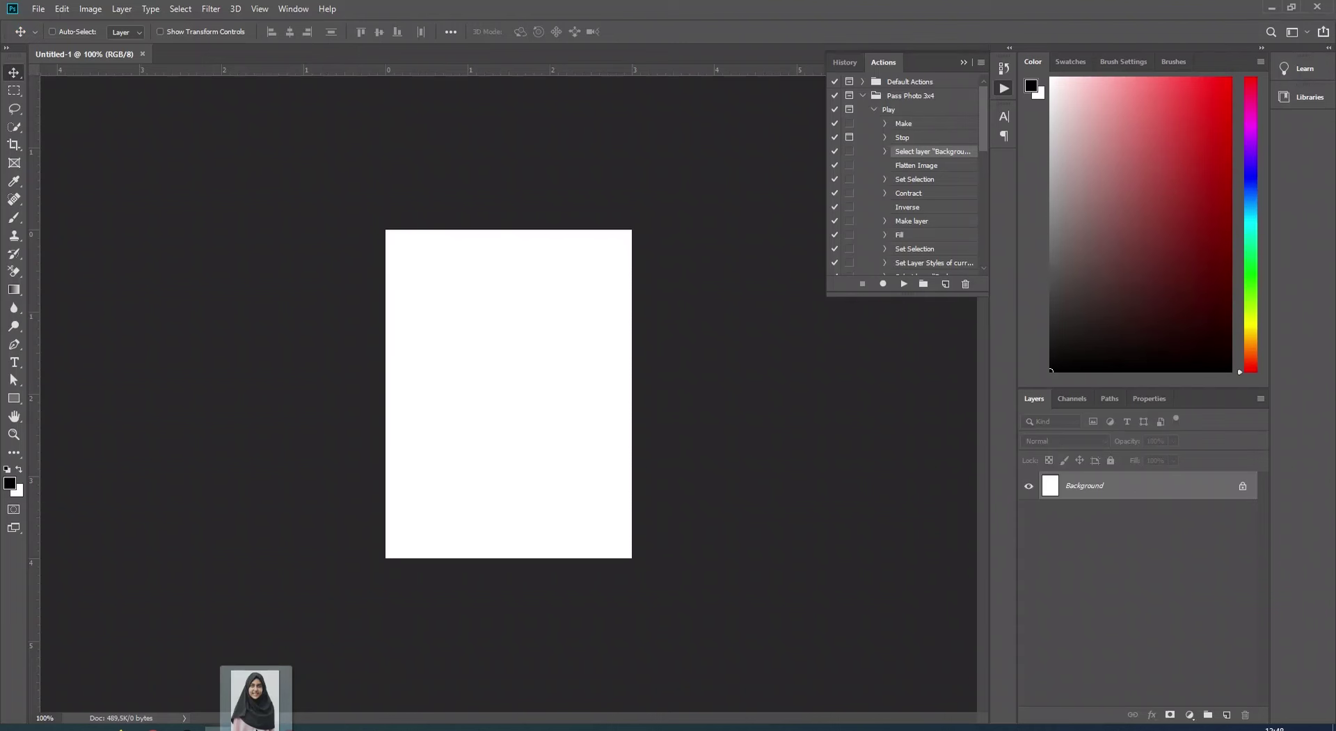
- Place 15. cheerful-muslim-woman on the canvas, enlarged and centred, and commit it
drag(261, 723, 482, 432)
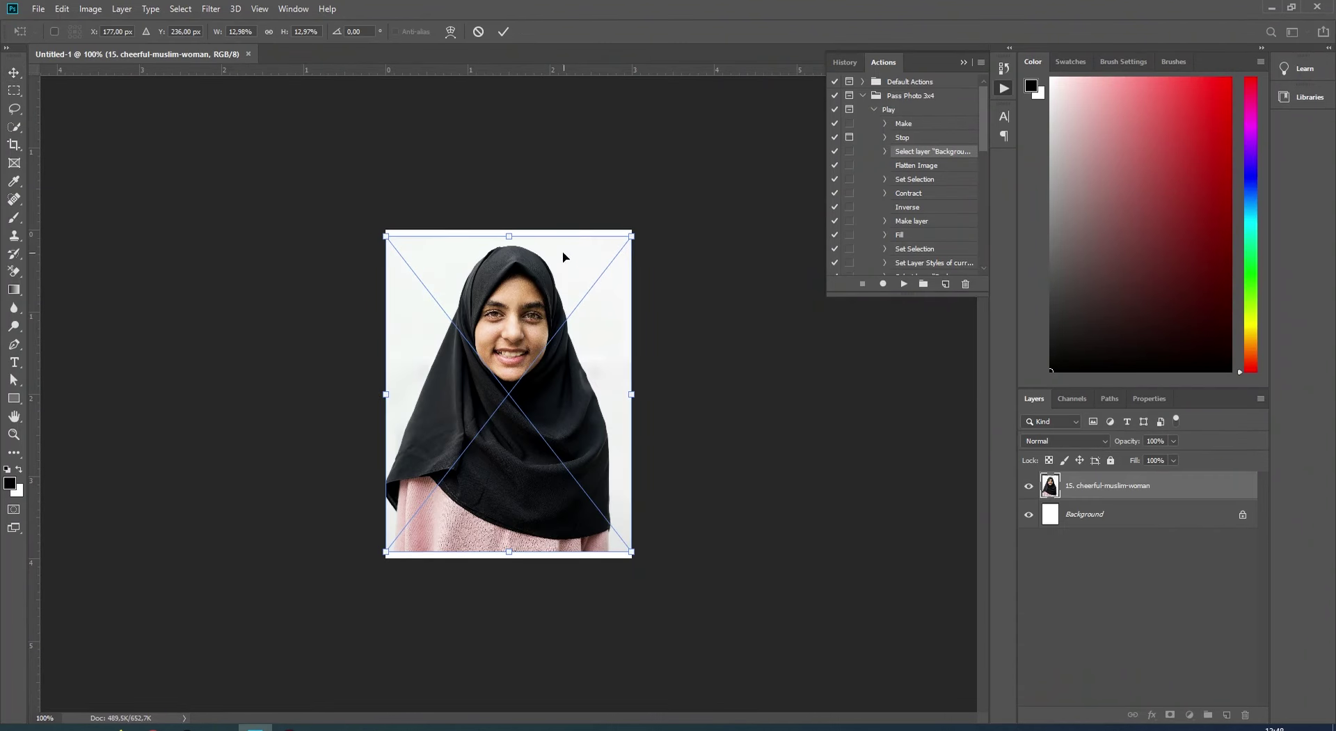
drag(631, 236, 691, 164)
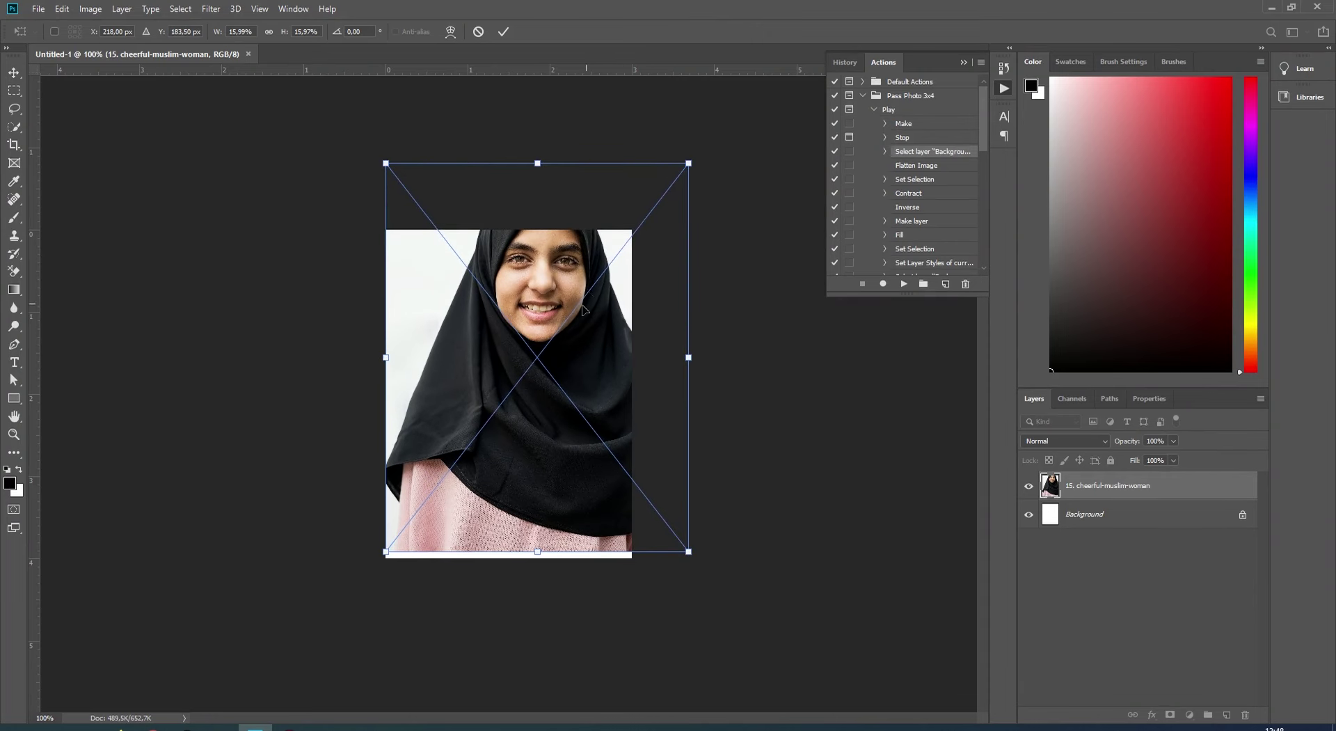
drag(572, 311, 543, 391)
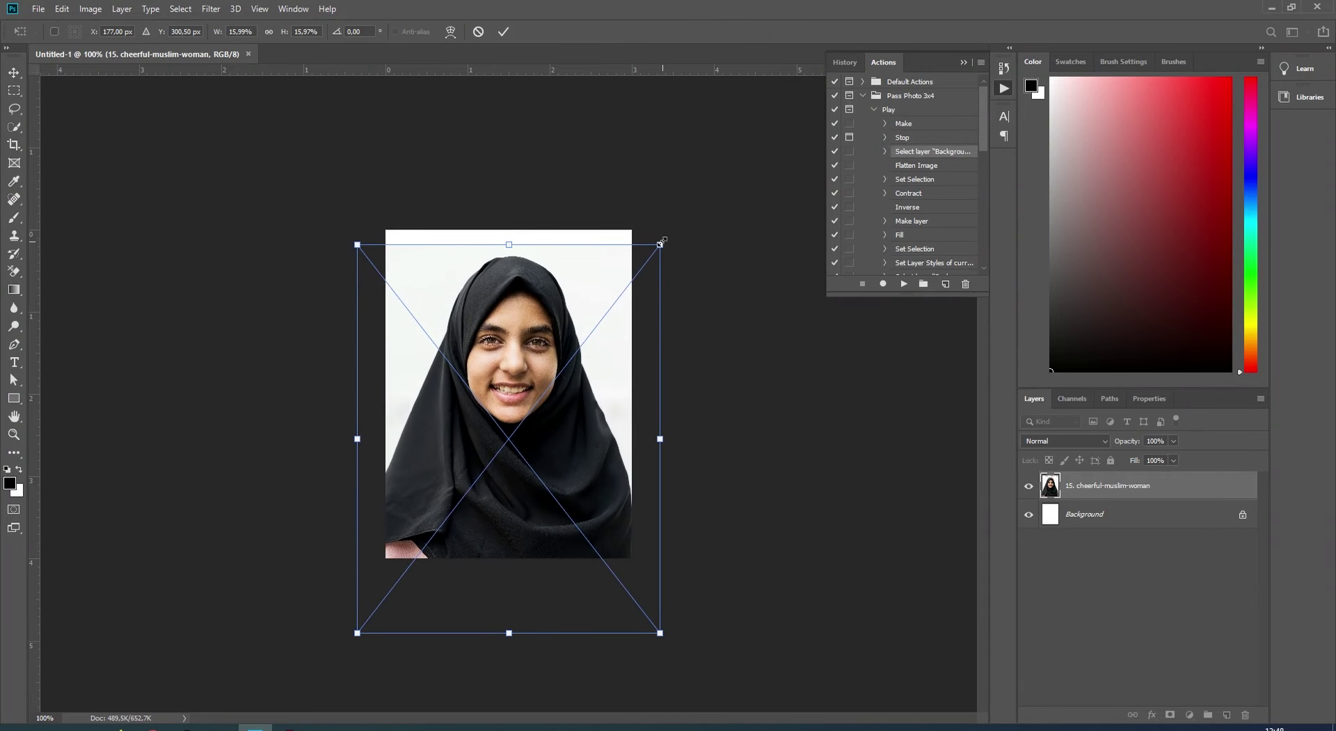
drag(661, 240, 705, 217)
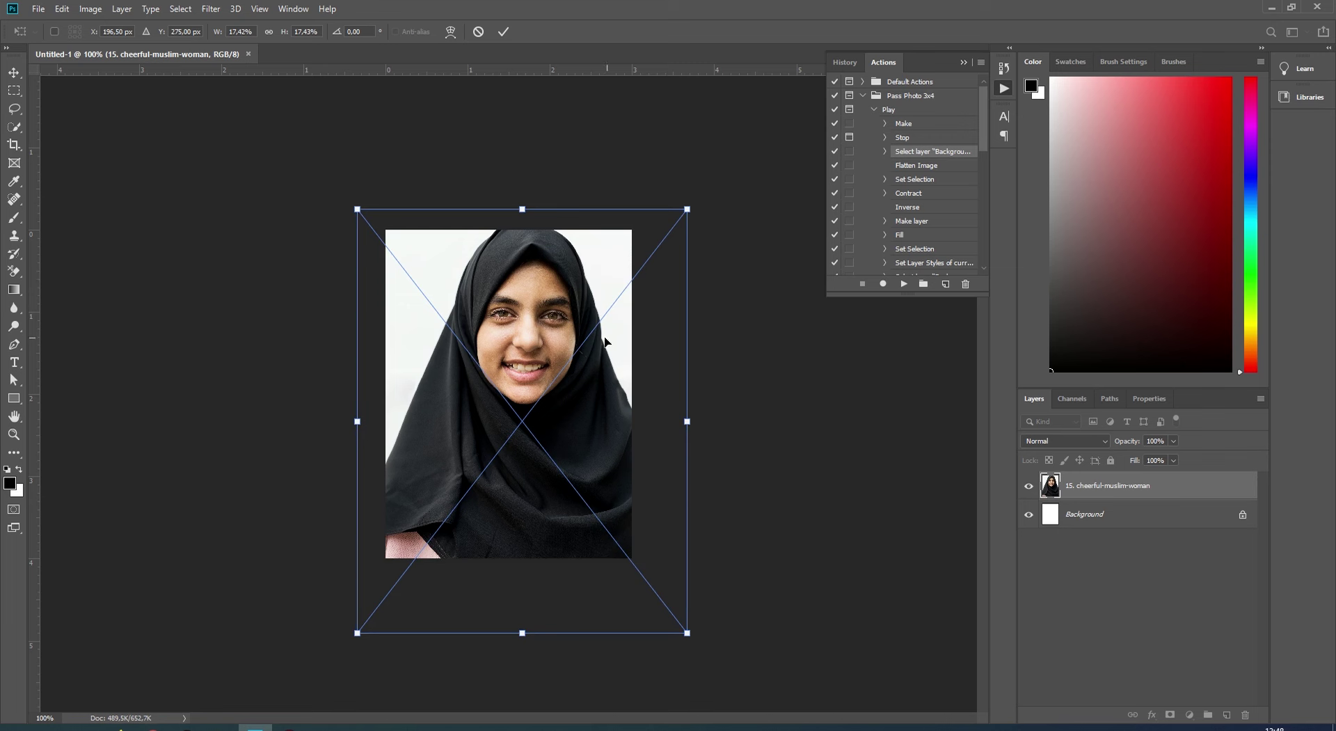
drag(575, 346, 562, 367)
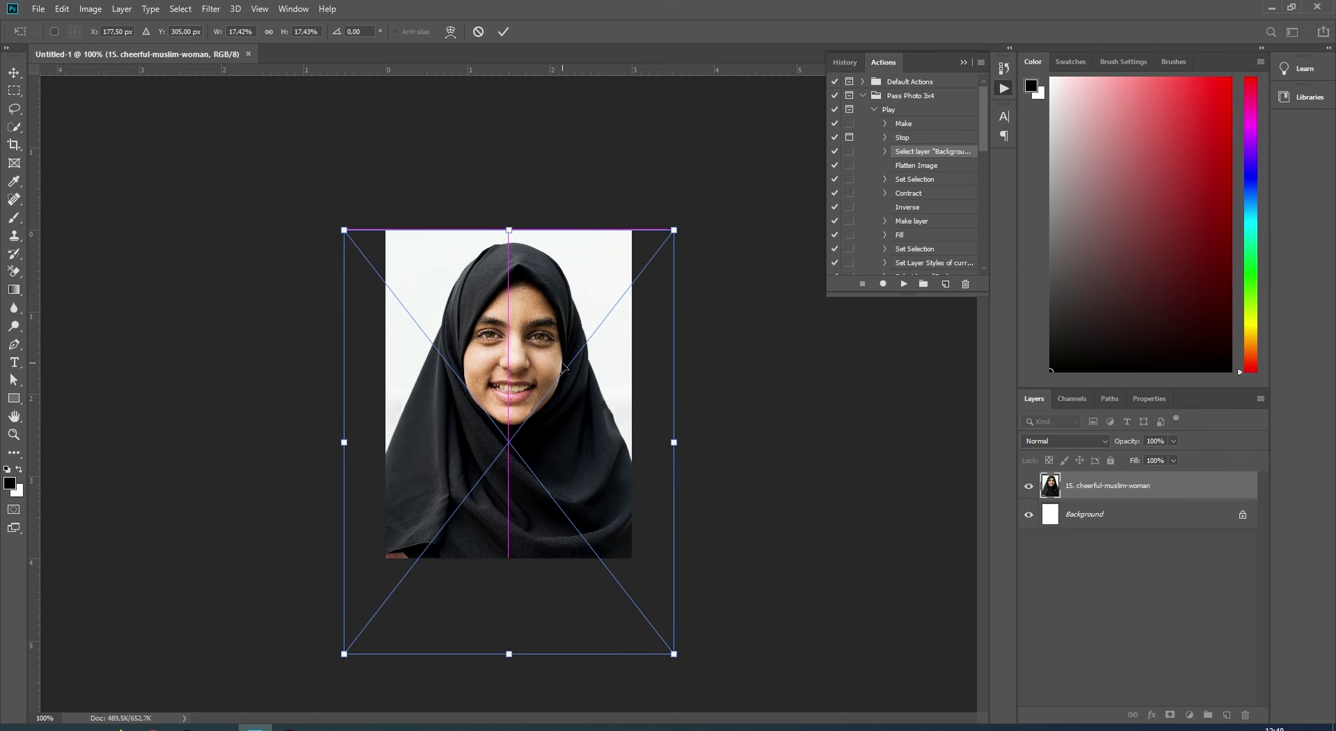
click(503, 32)
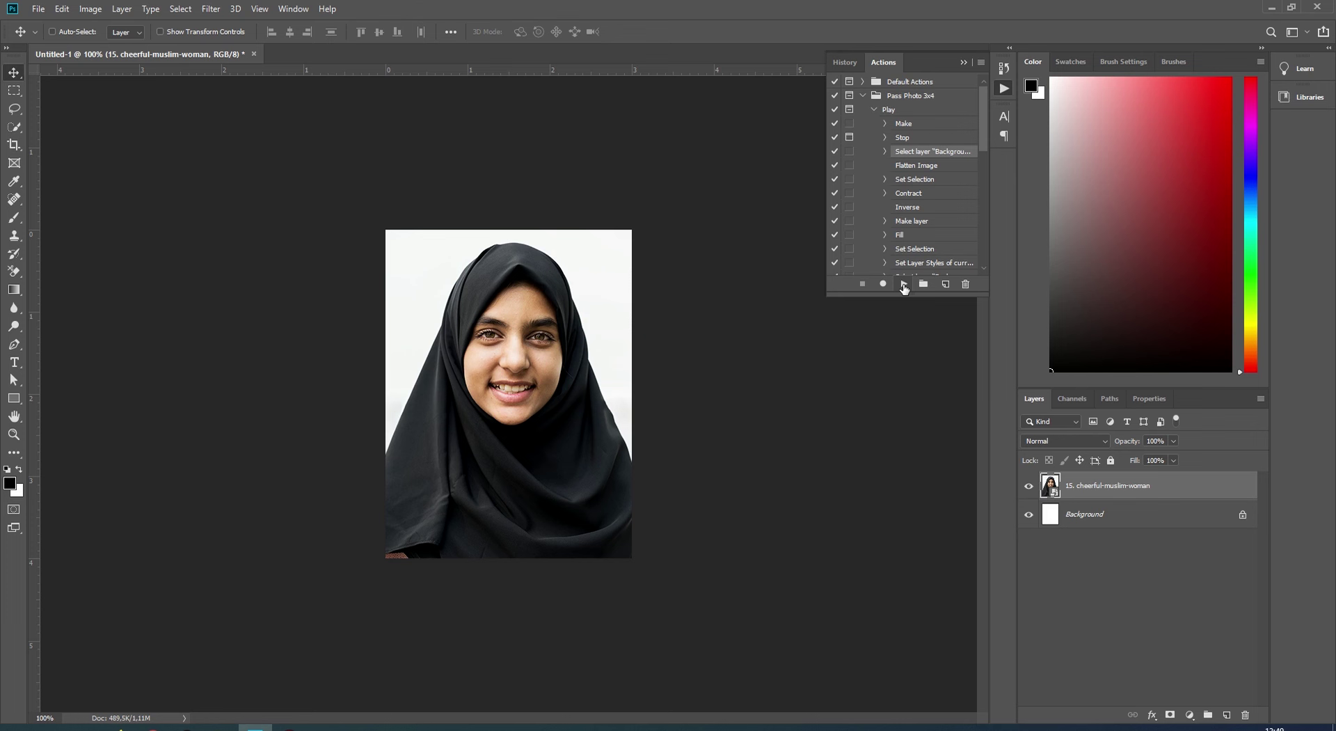
- Resume the action to build the eight-portrait sheet, then collapse the Pass Photo 3x4 set and Actions panel
click(903, 284)
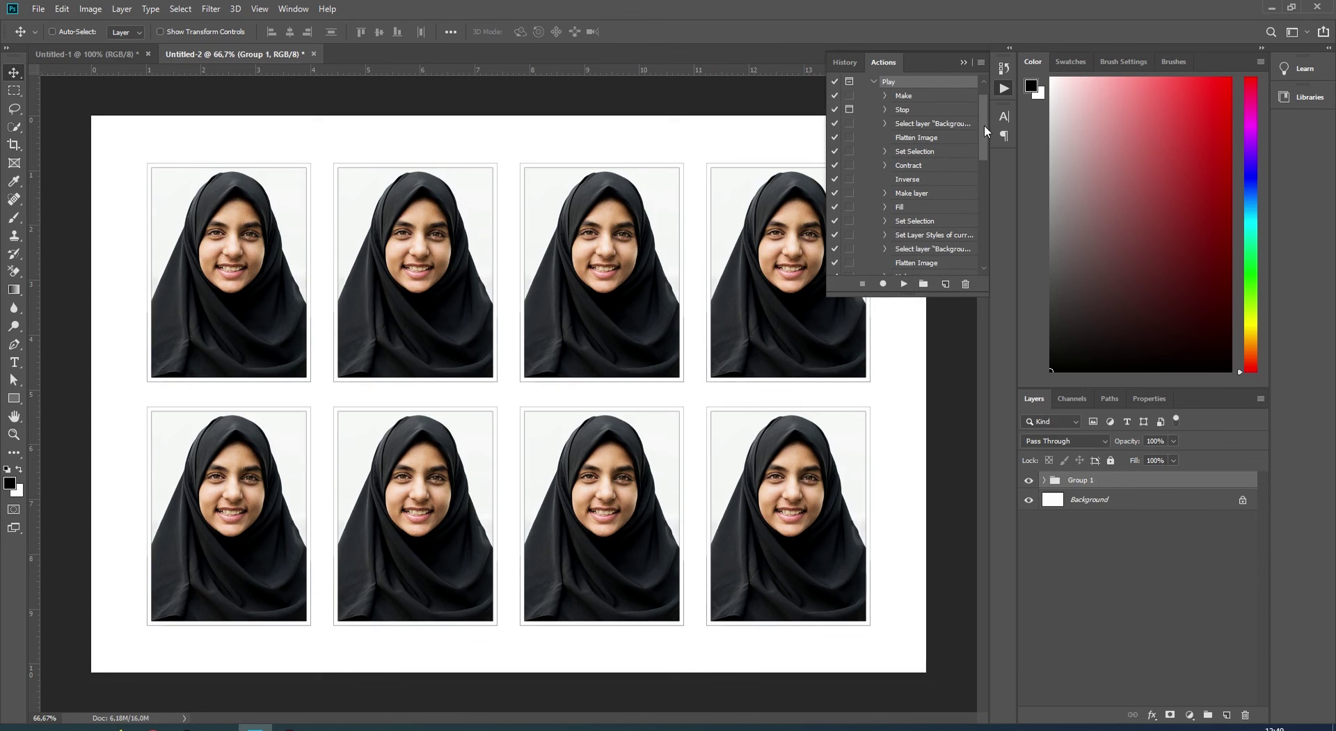
drag(984, 120, 984, 110)
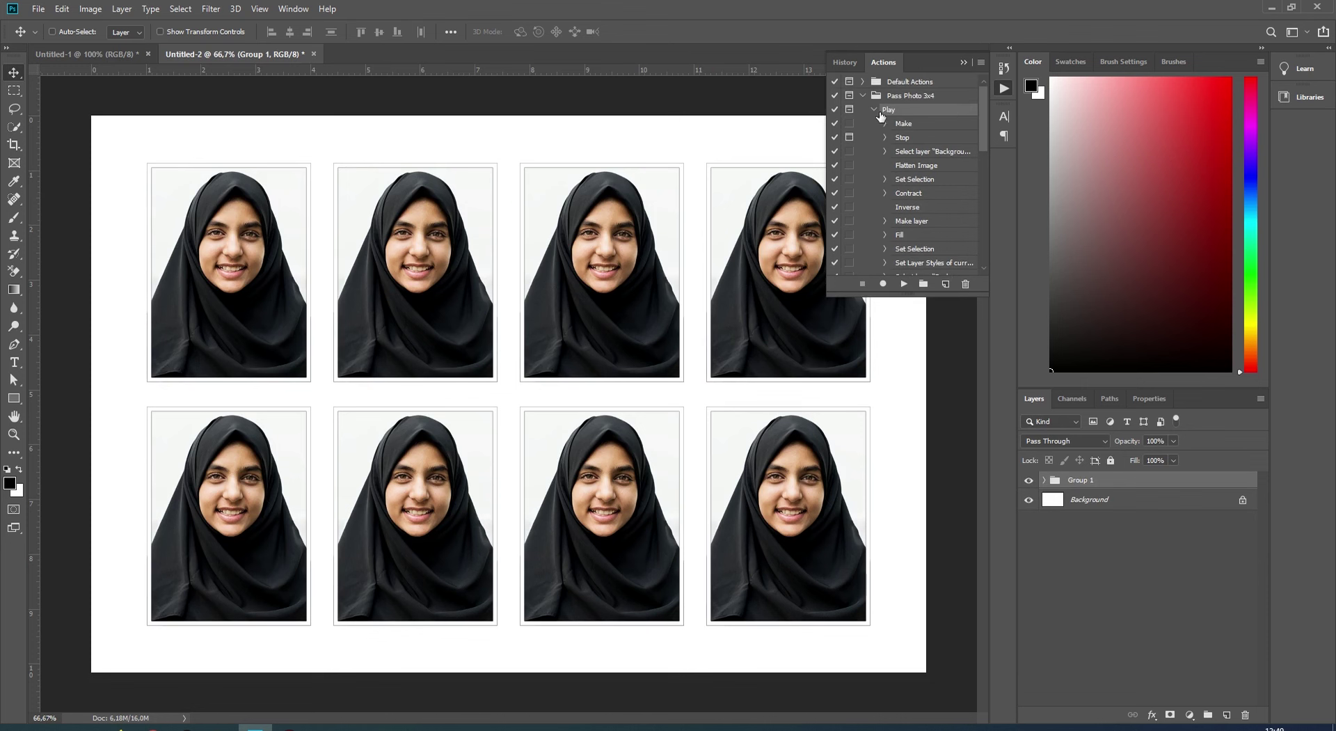
click(902, 97)
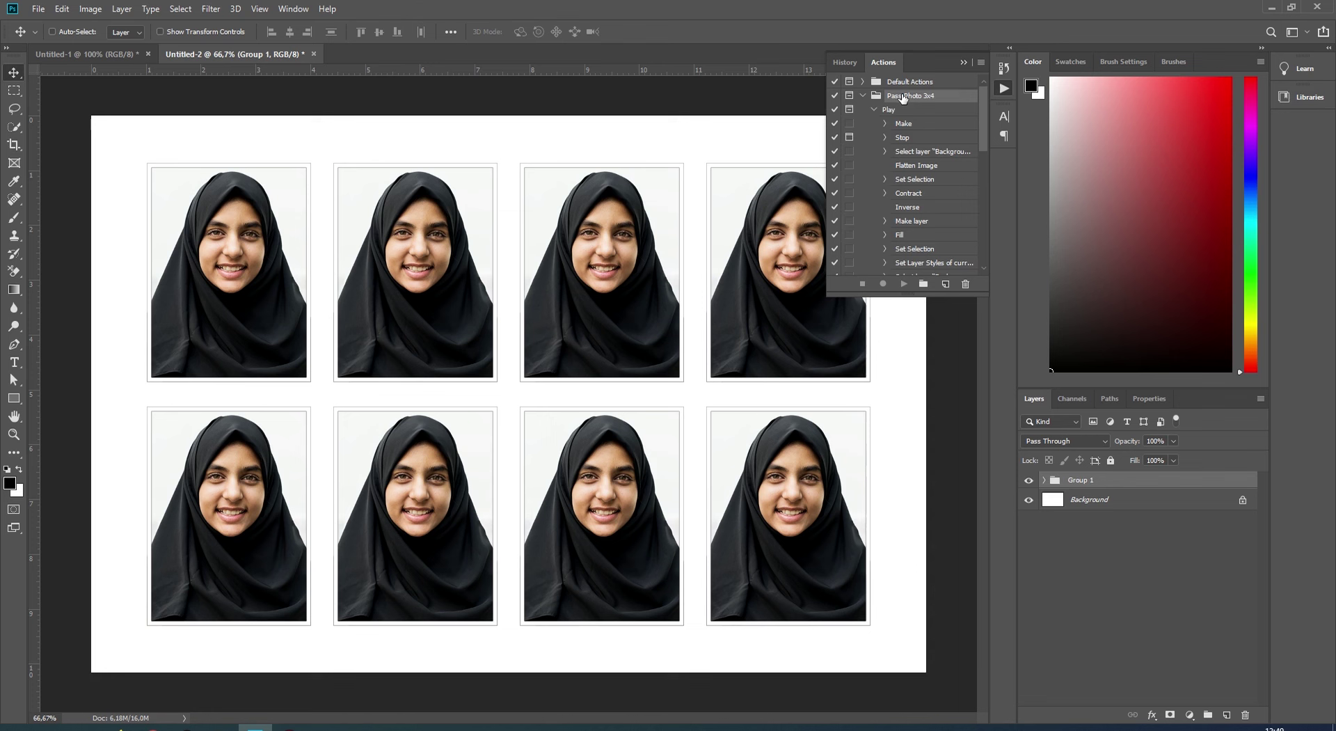
click(874, 110)
click(862, 96)
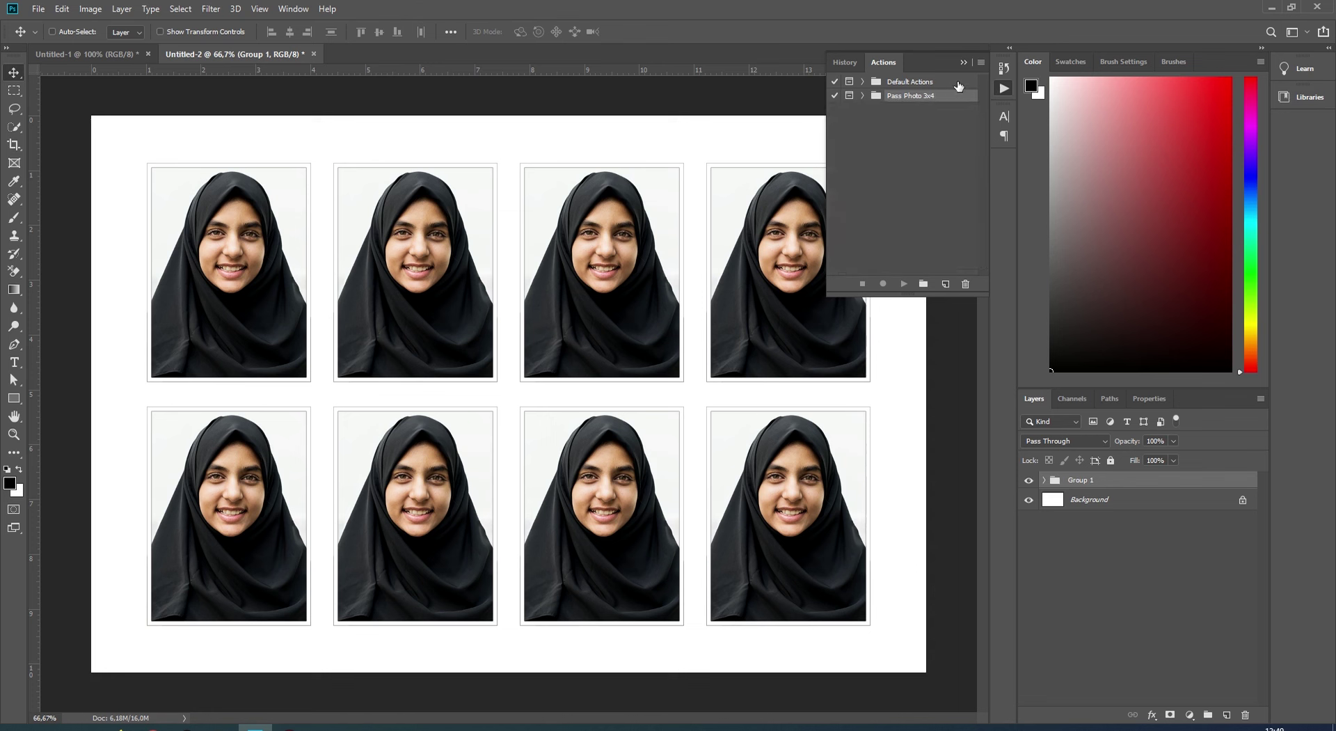
click(980, 63)
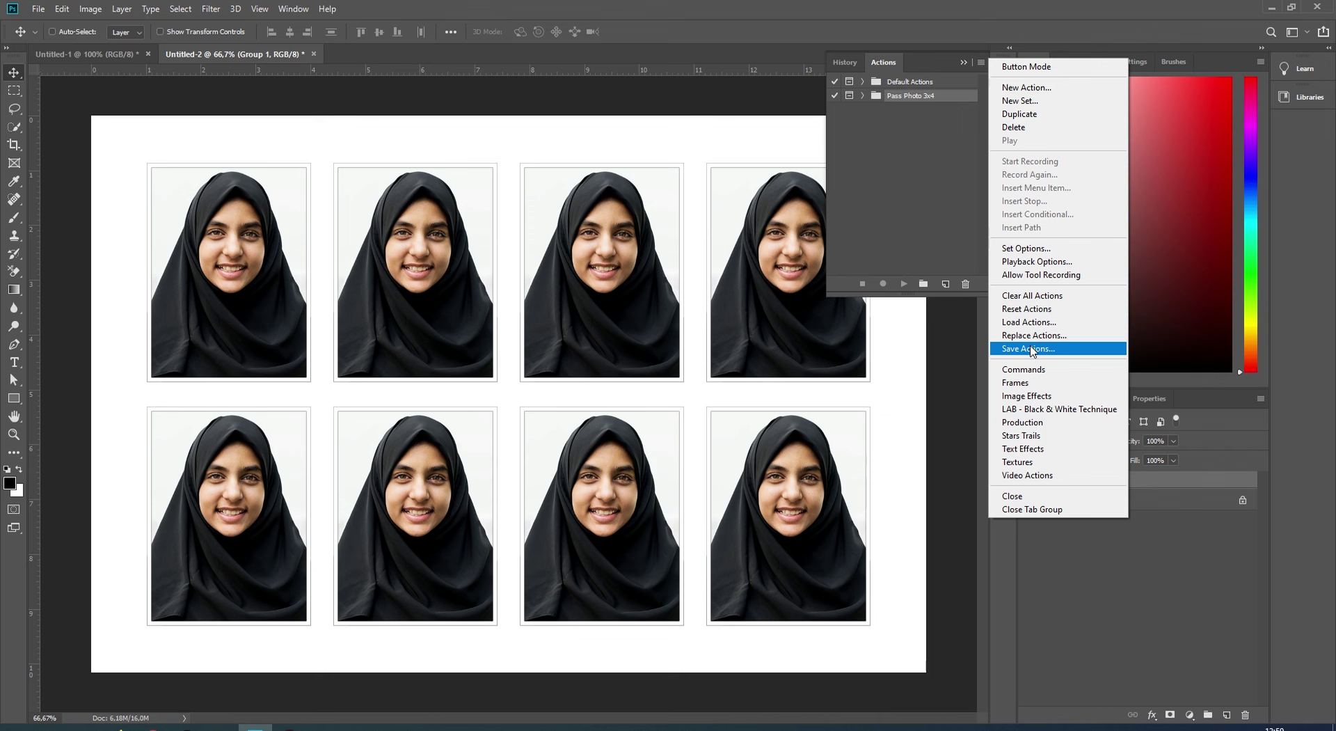
click(960, 60)
click(961, 62)
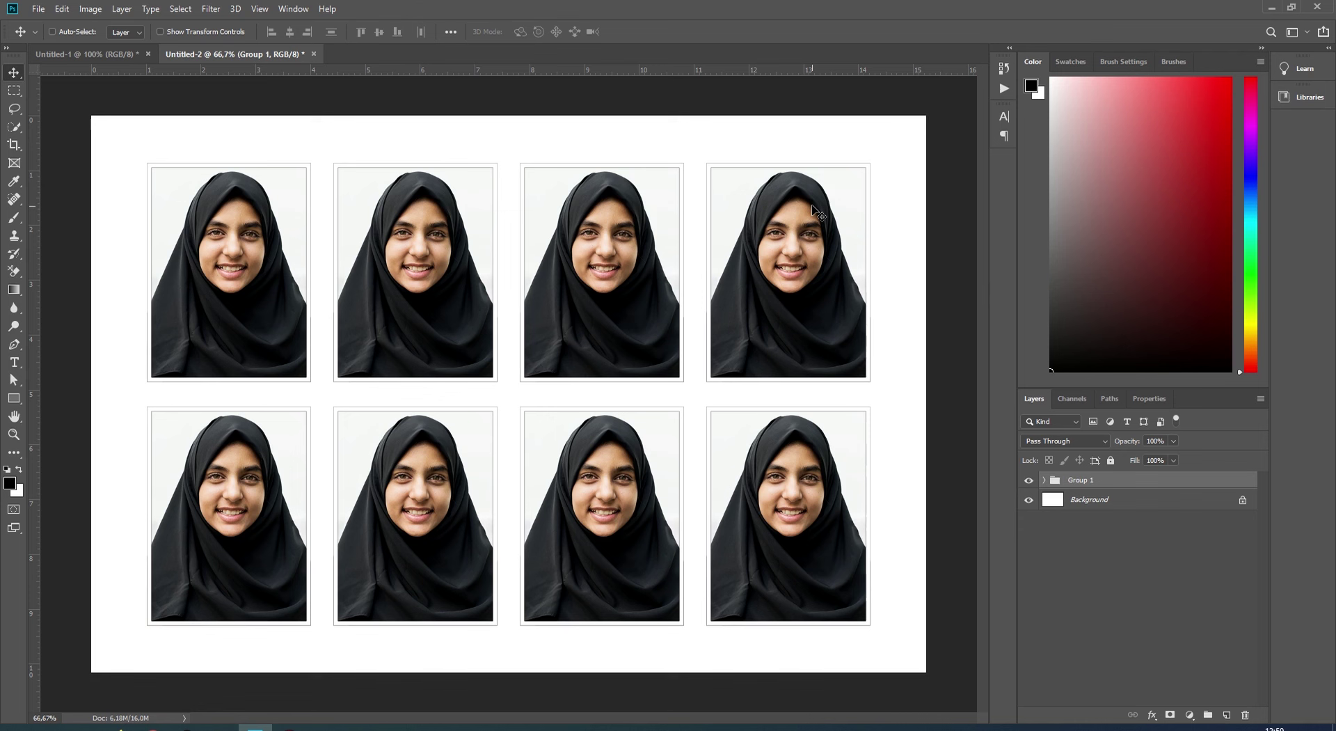